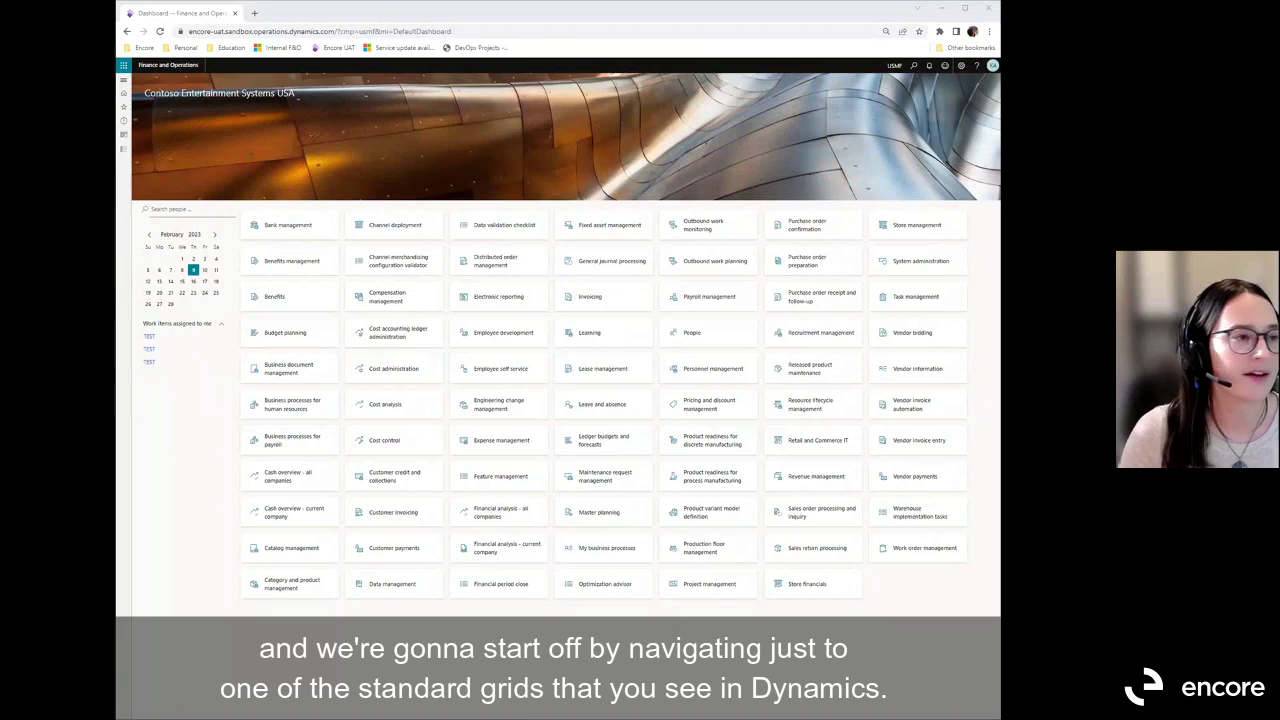
Open the All sales orders list in Sales and marketing and bring up column insertion for its grid
click(123, 80)
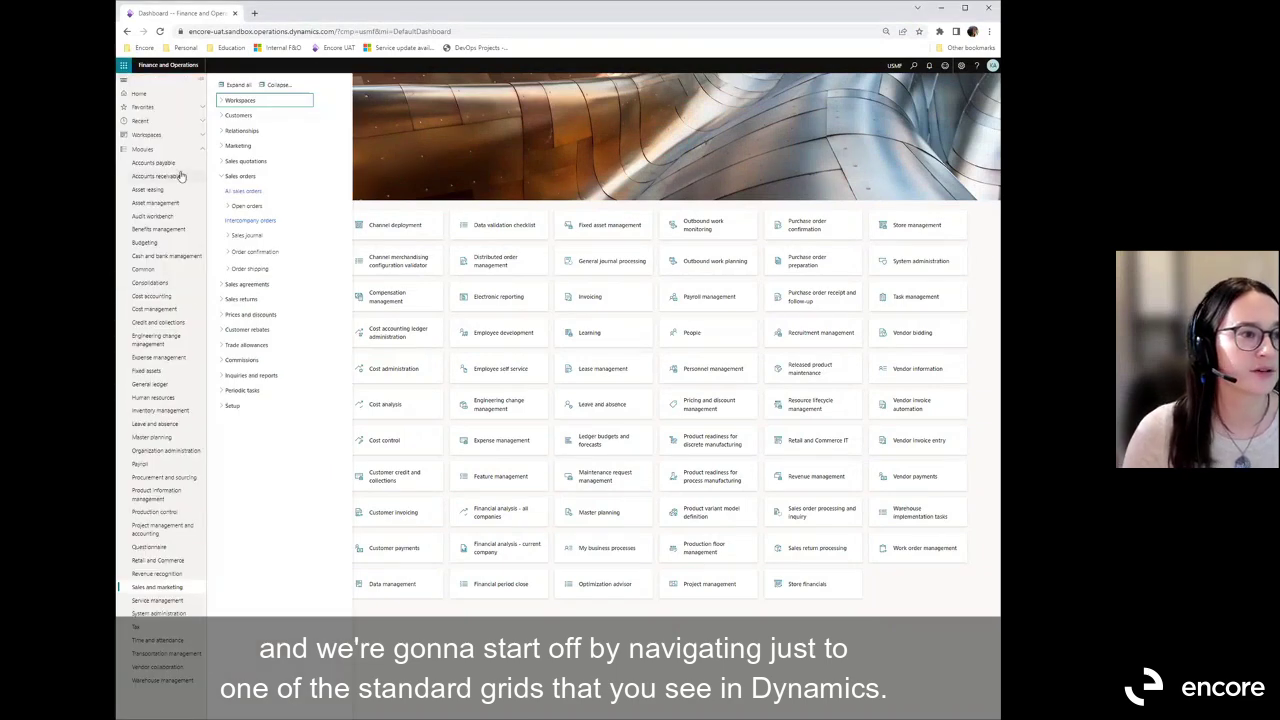
click(244, 191)
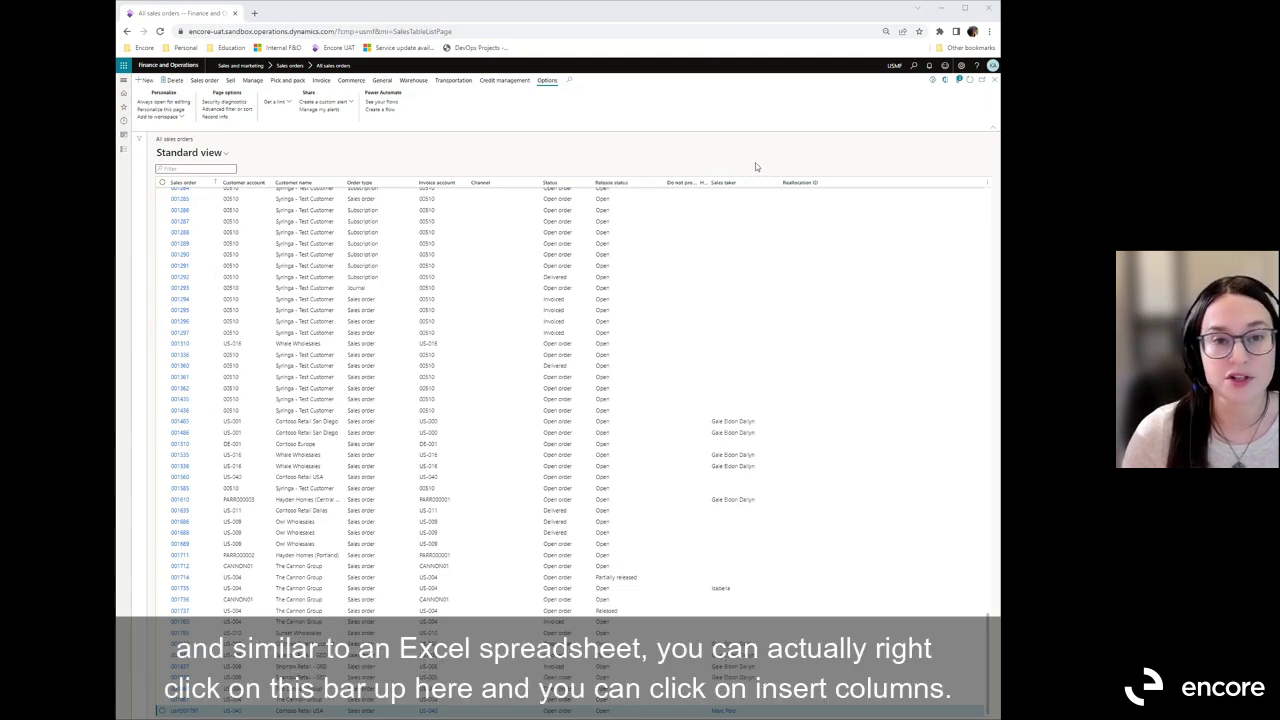
right_click(856, 183)
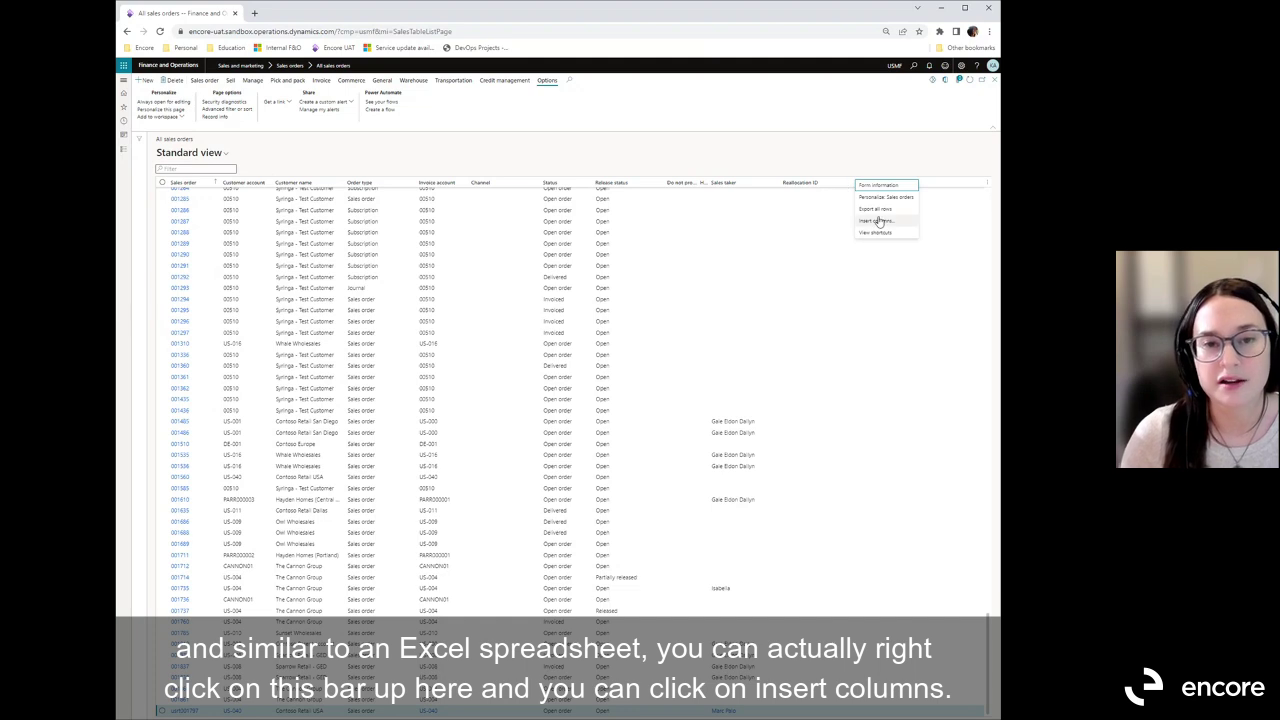
click(878, 220)
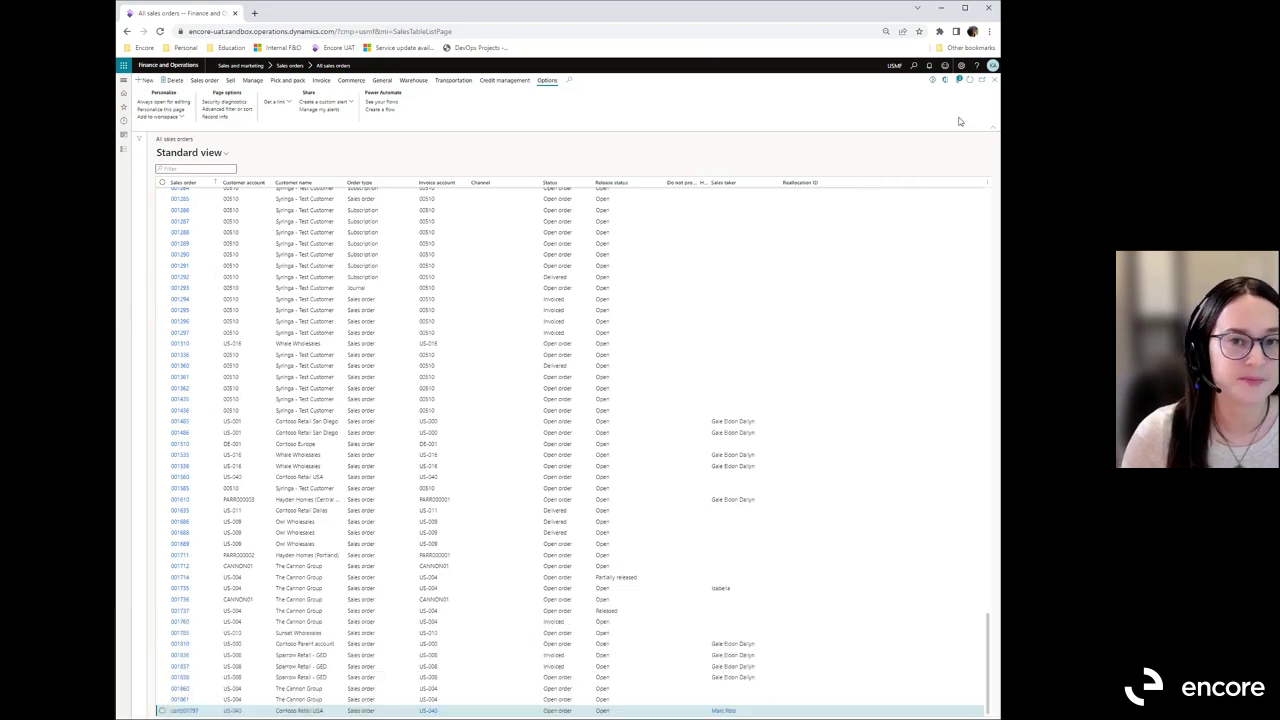
Enlarge the browser page zoom by two levels
click(988, 31)
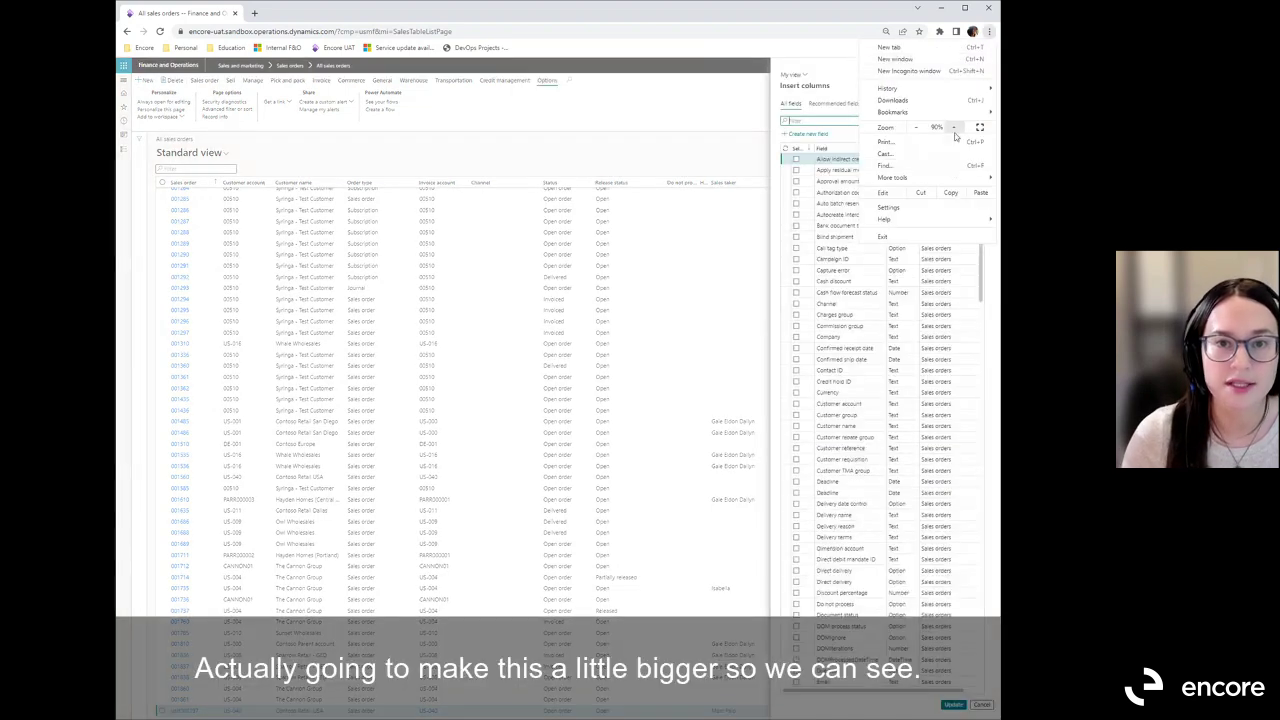
click(954, 127)
click(804, 430)
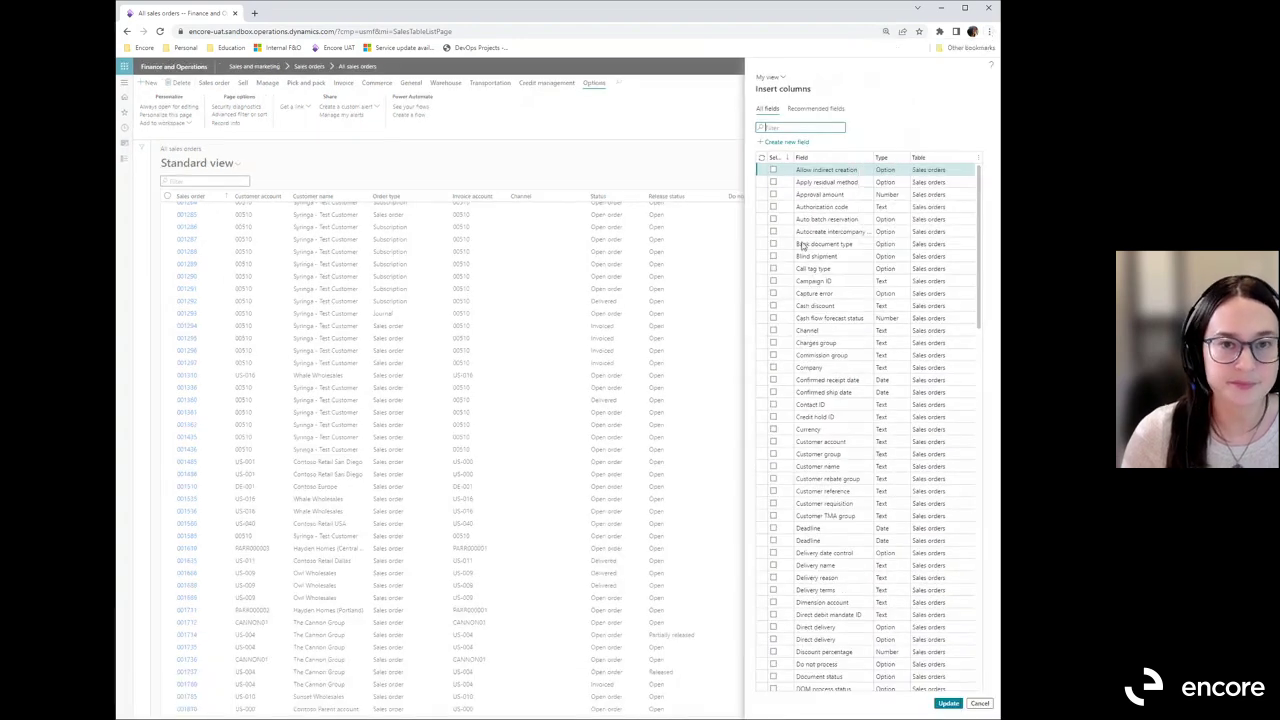
key(ctrl+plus)
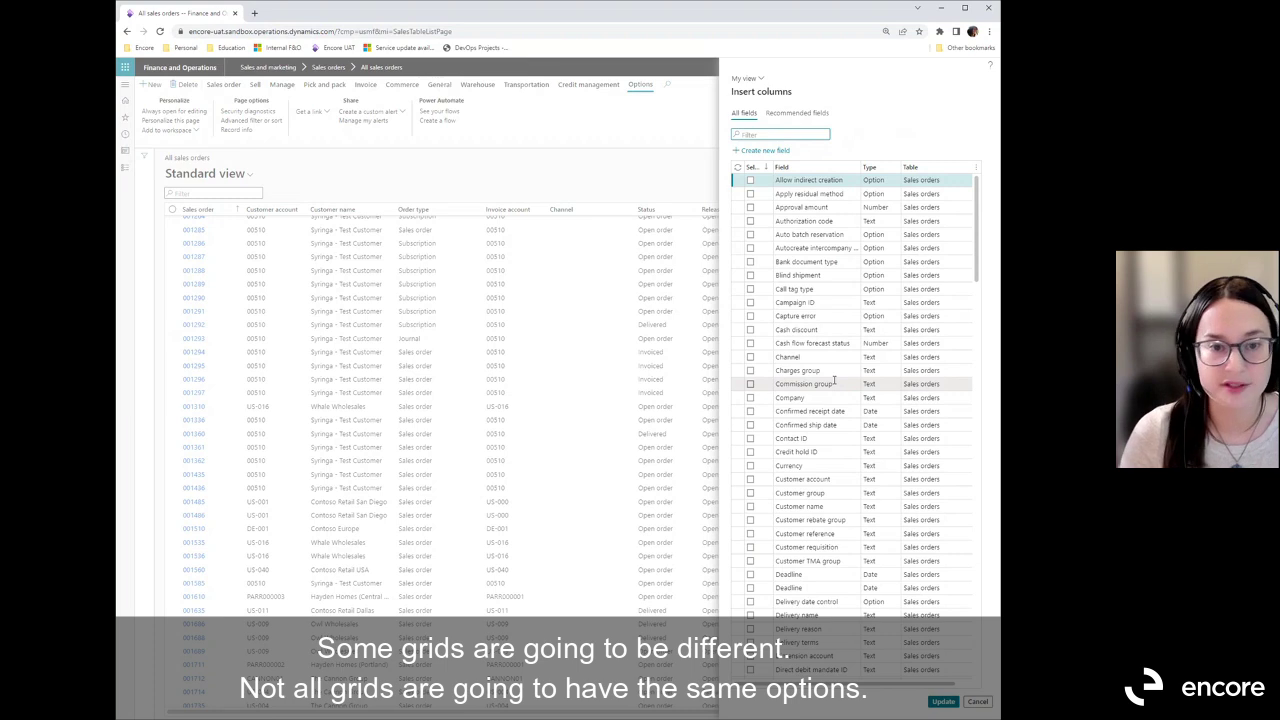
Sort the list of insertable columns by field name from A to Z
click(811, 168)
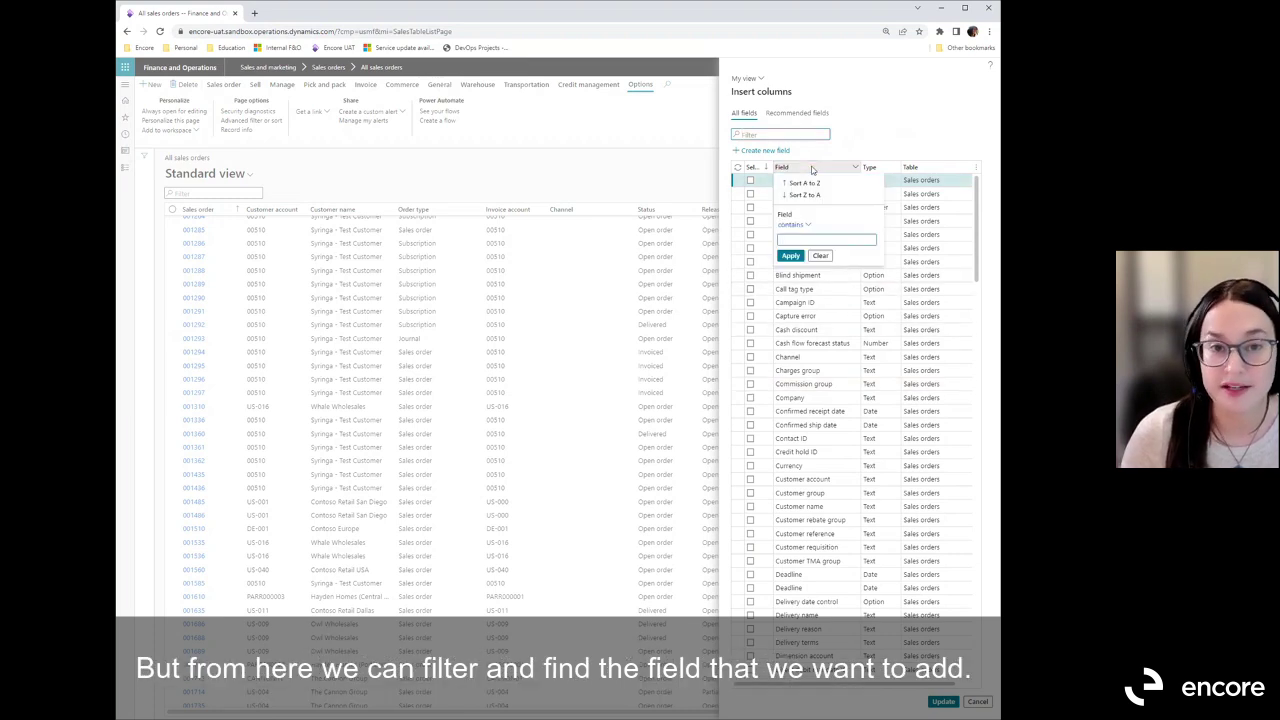
click(811, 168)
scroll(798, 459, down, 1)
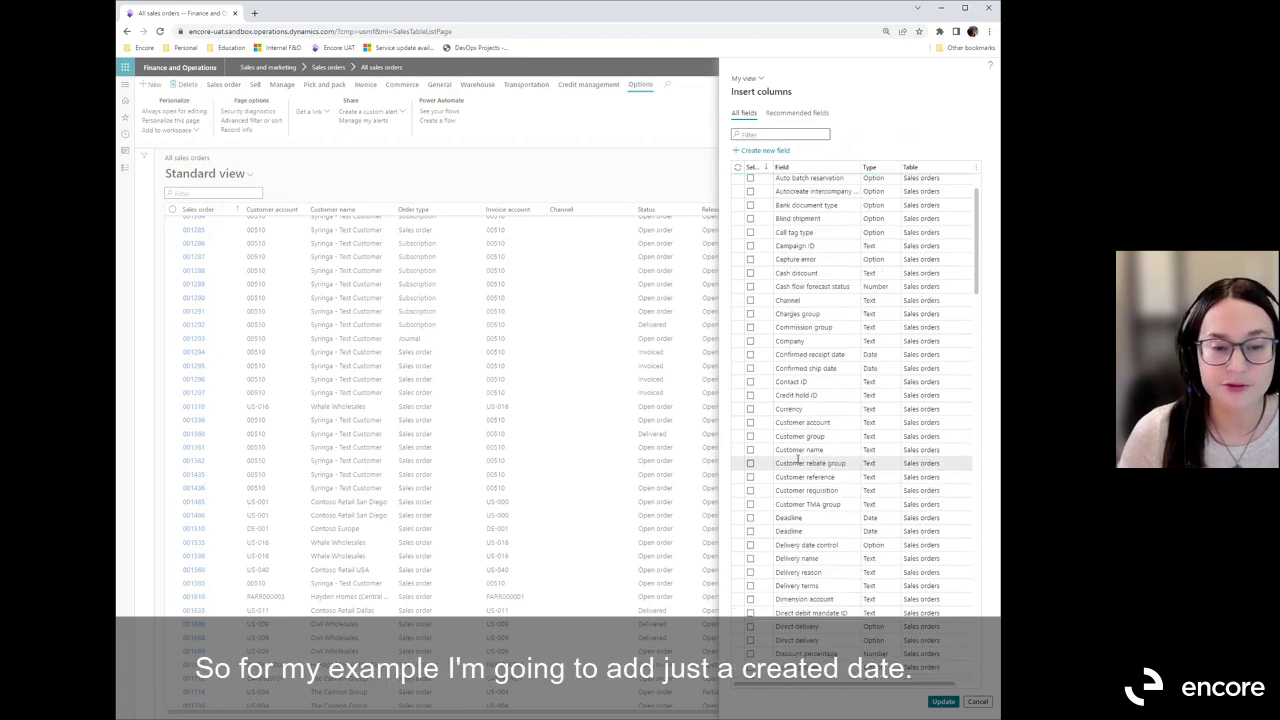
scroll(798, 460, down, 7)
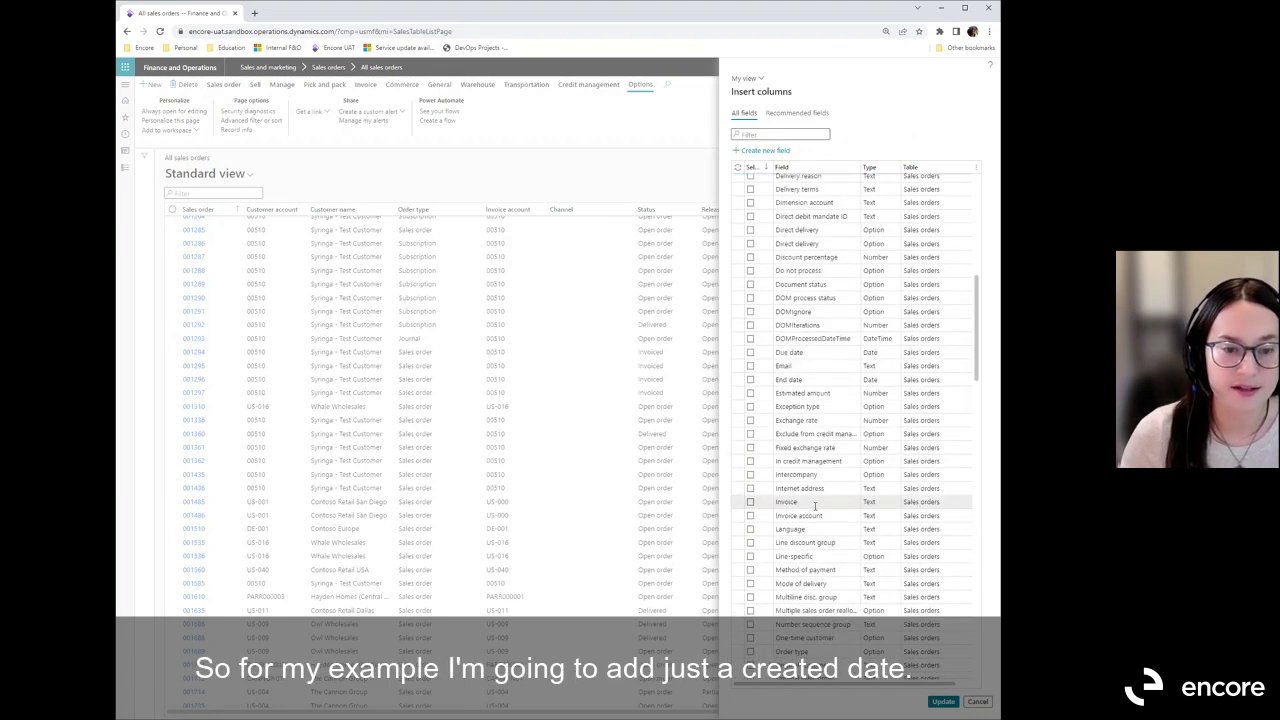
click(808, 168)
click(804, 185)
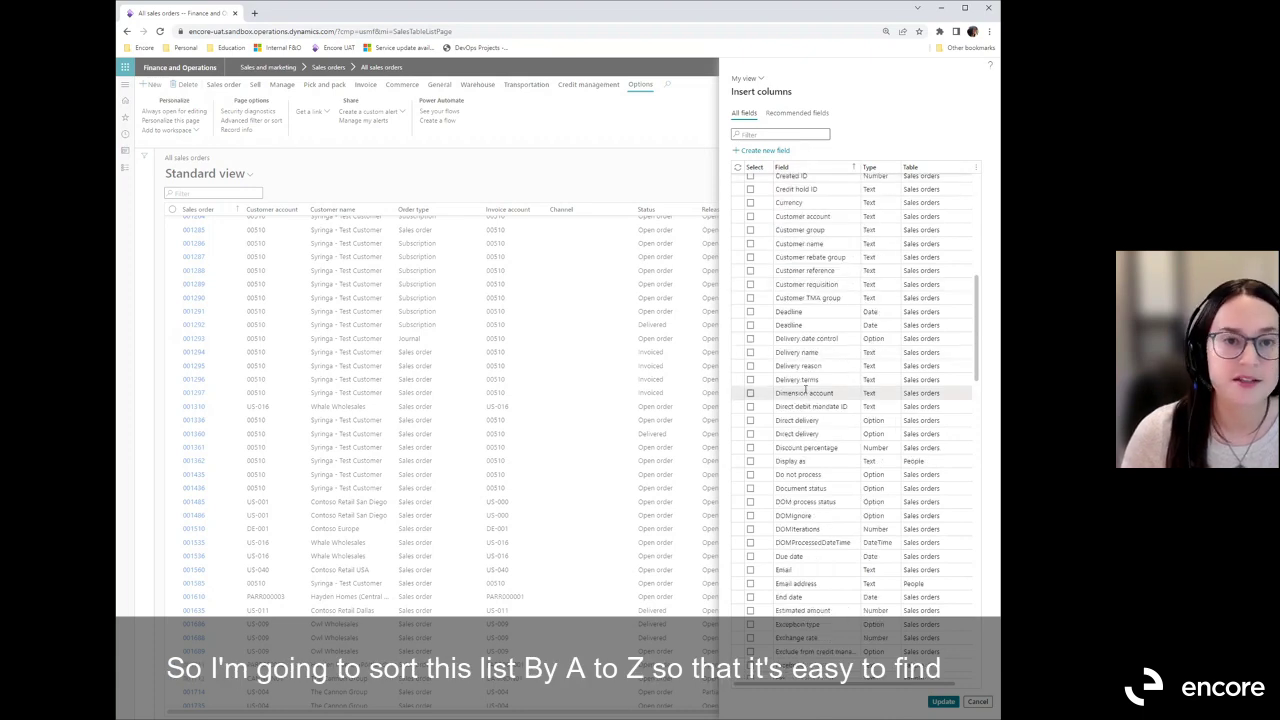
Add the Created date and time field of the Sales orders table to the grid as a column
scroll(805, 389, up, 3)
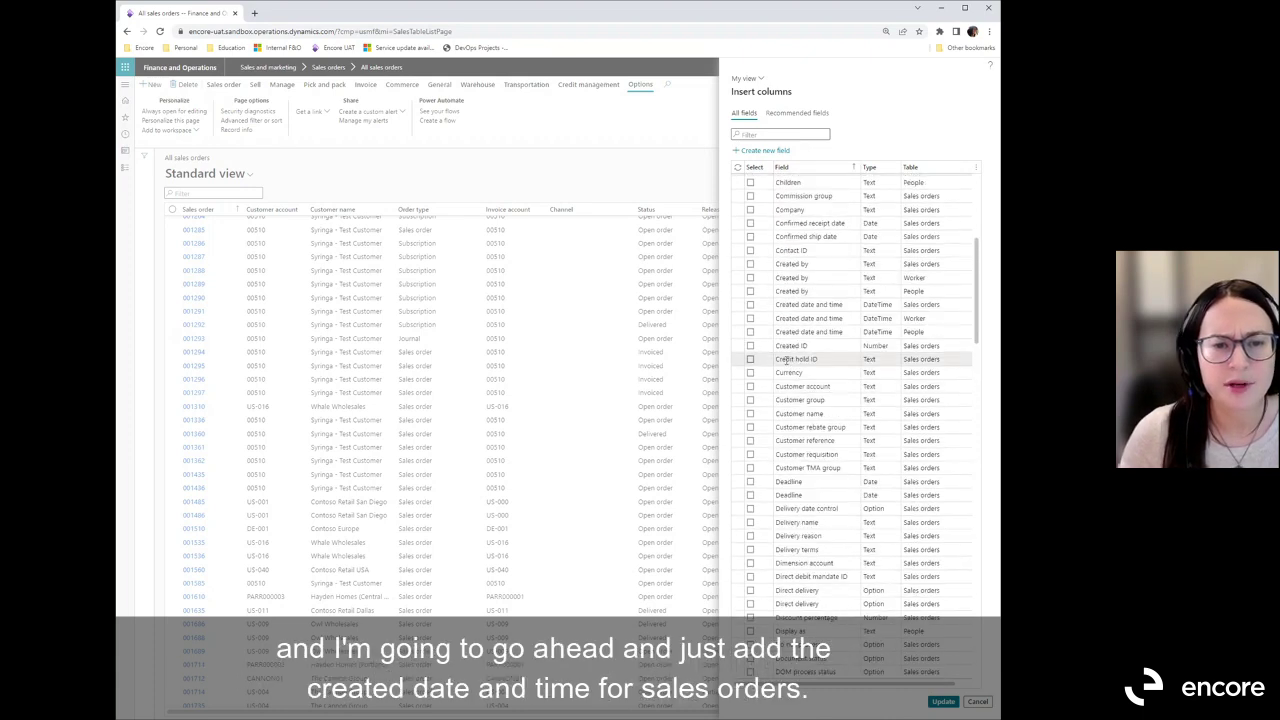
click(751, 306)
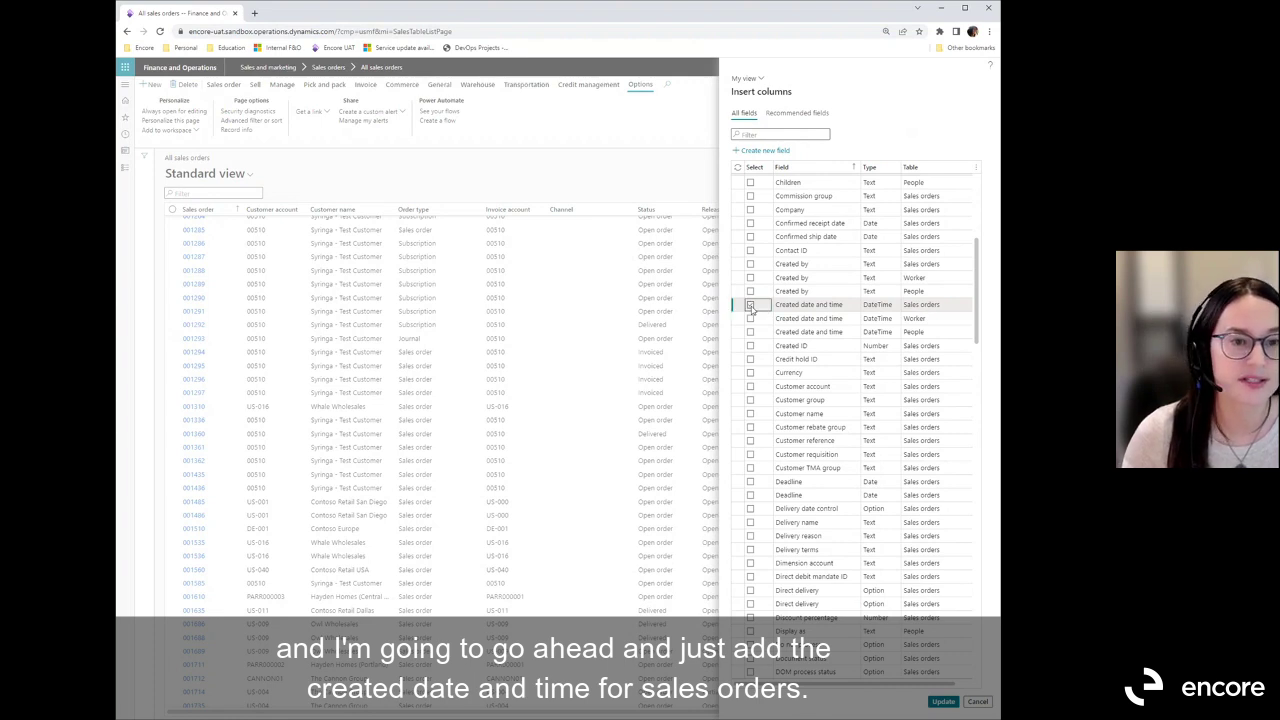
click(751, 306)
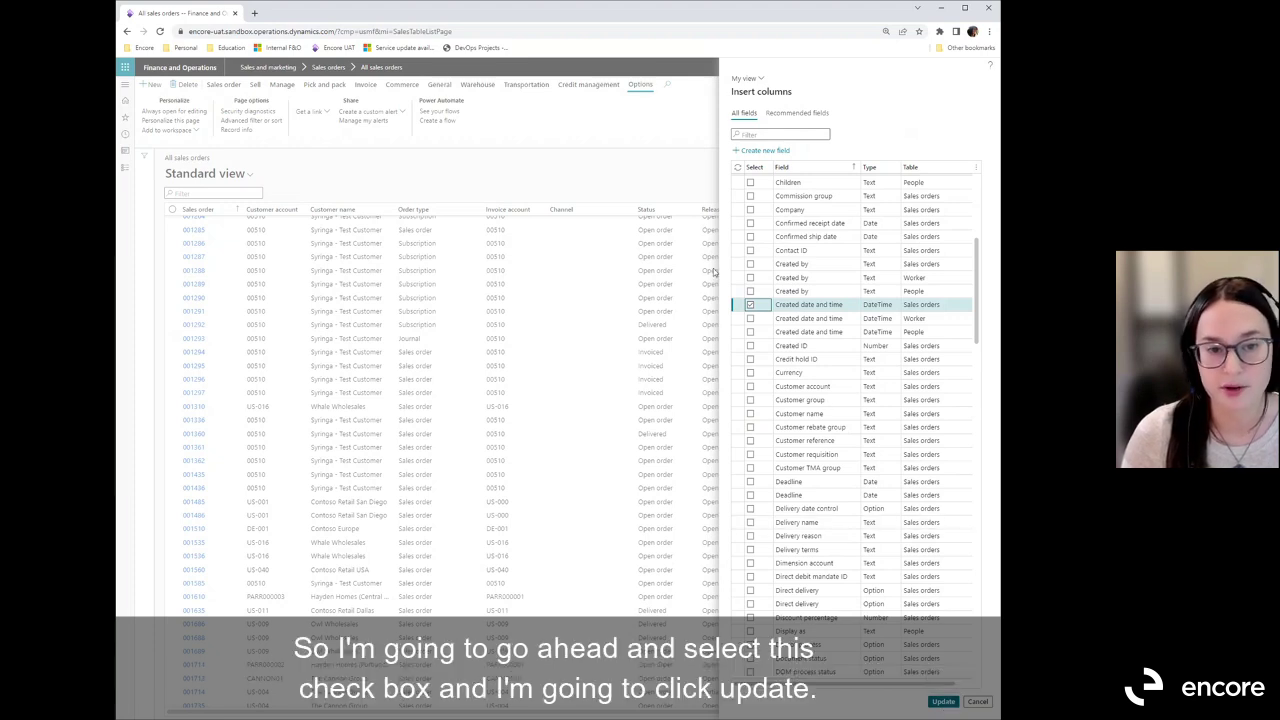
click(943, 701)
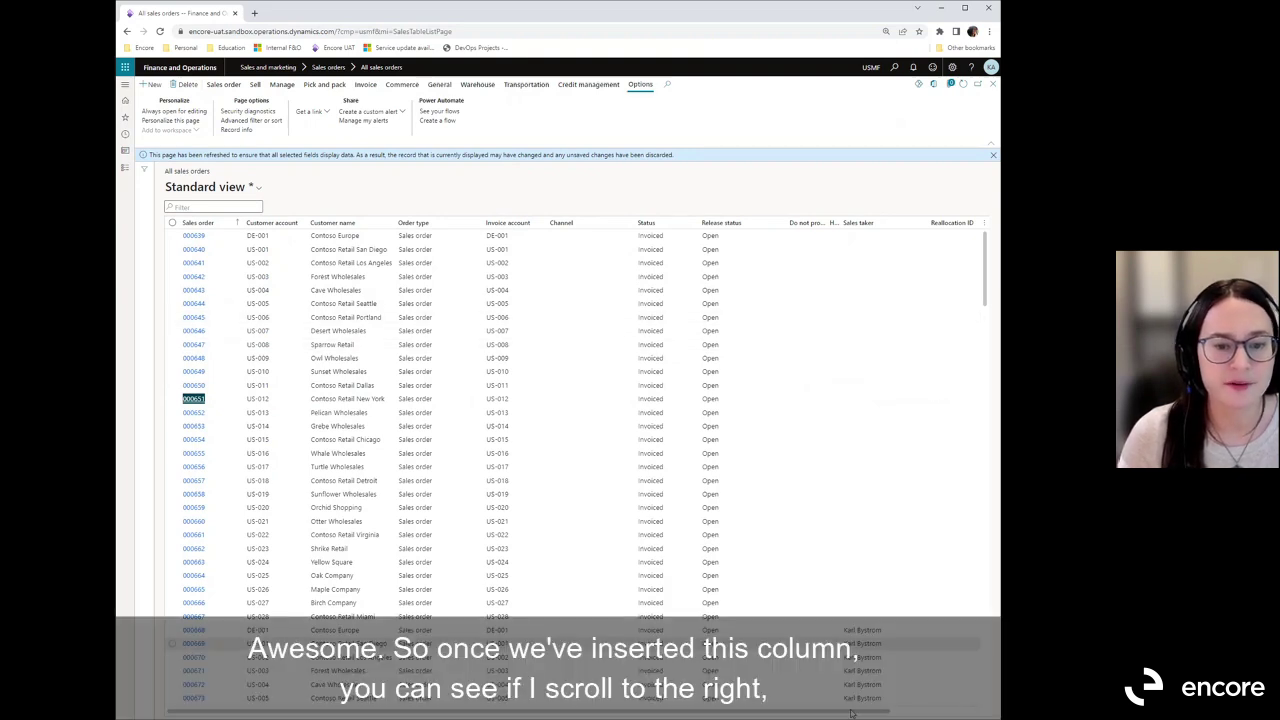
drag(828, 713, 924, 713)
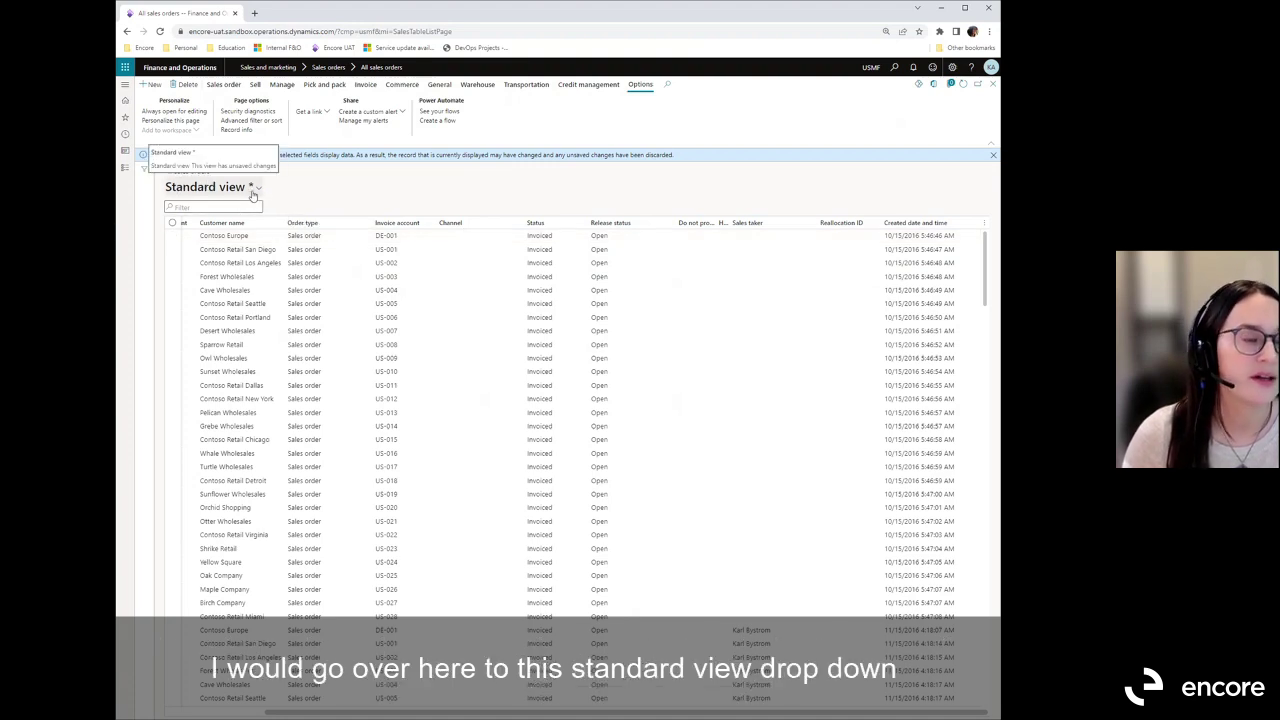
Set up a new saved view of the grid named "Sales Order Grid _KA" and pin it as the default view
click(256, 190)
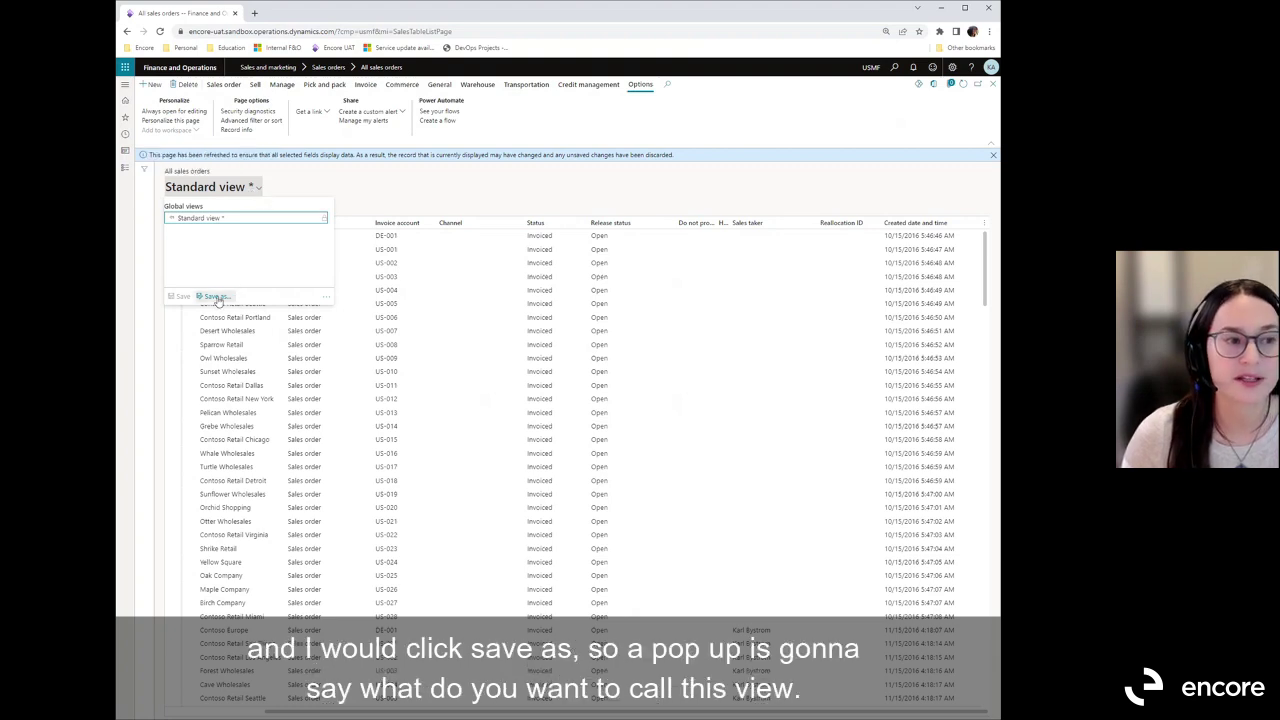
click(216, 297)
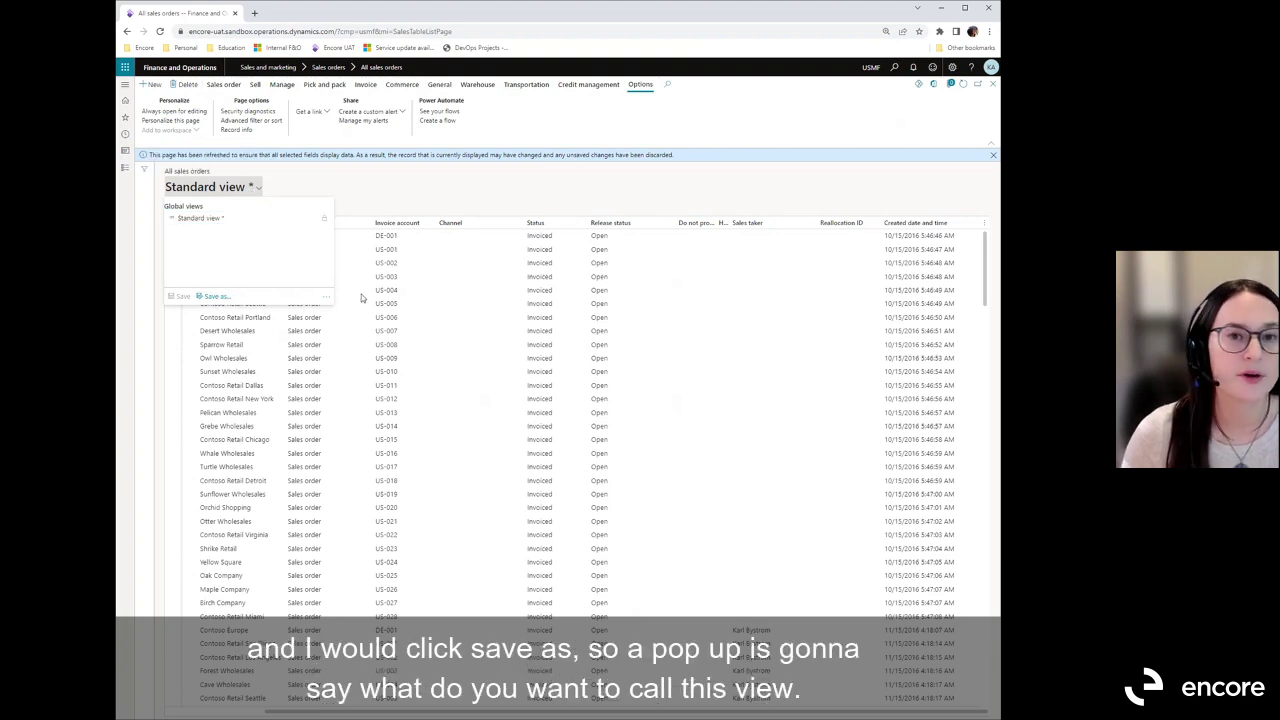
triple_click(880, 111)
click(886, 108)
drag(877, 111, 816, 107)
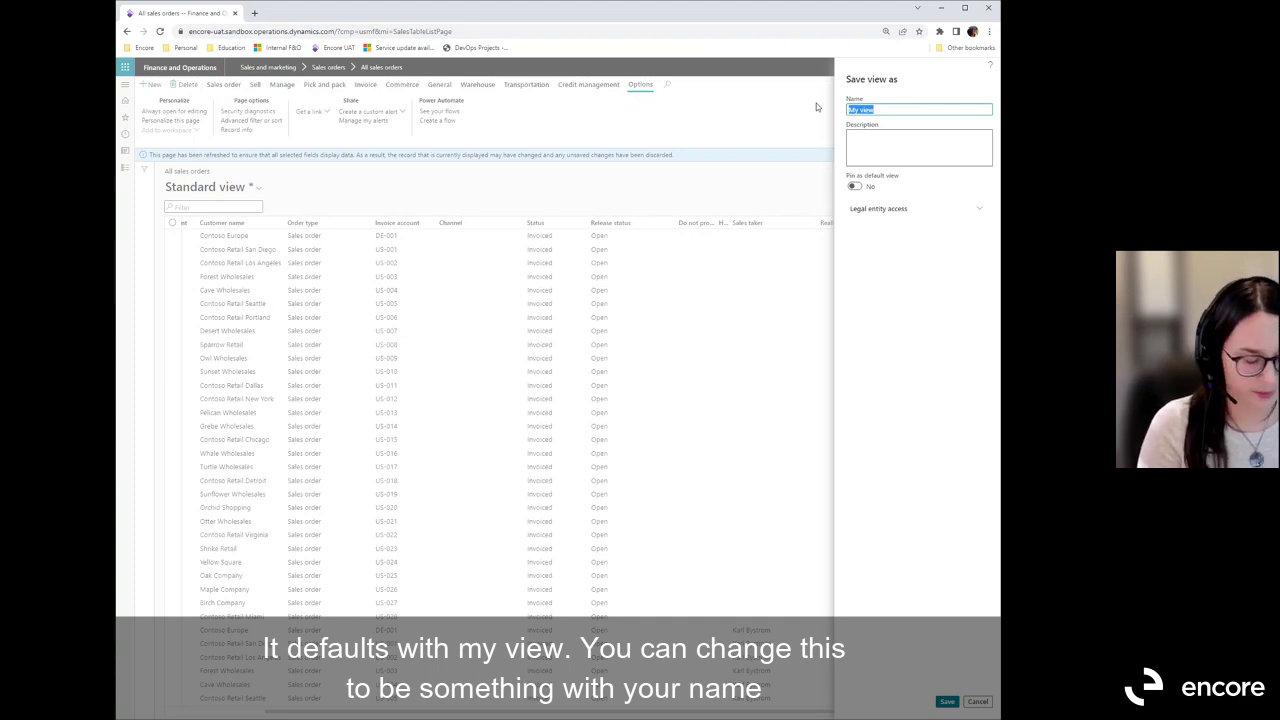
text(S)
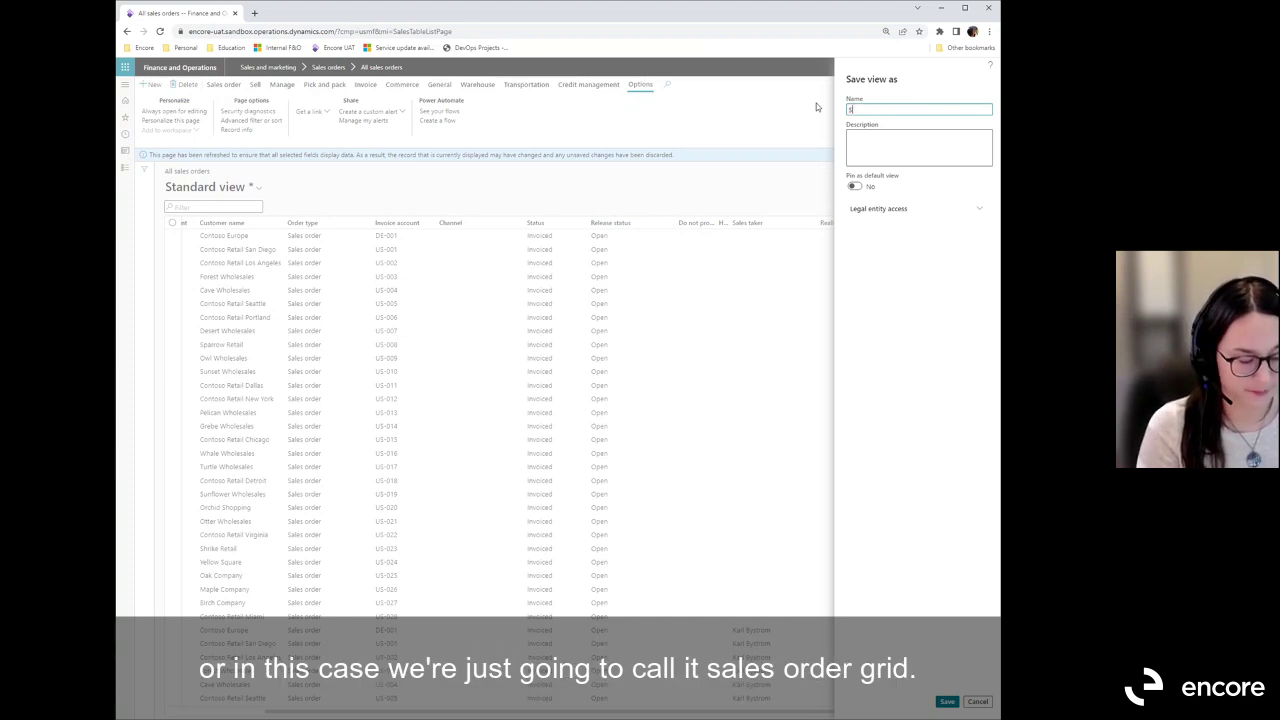
text(ales Order Grid)
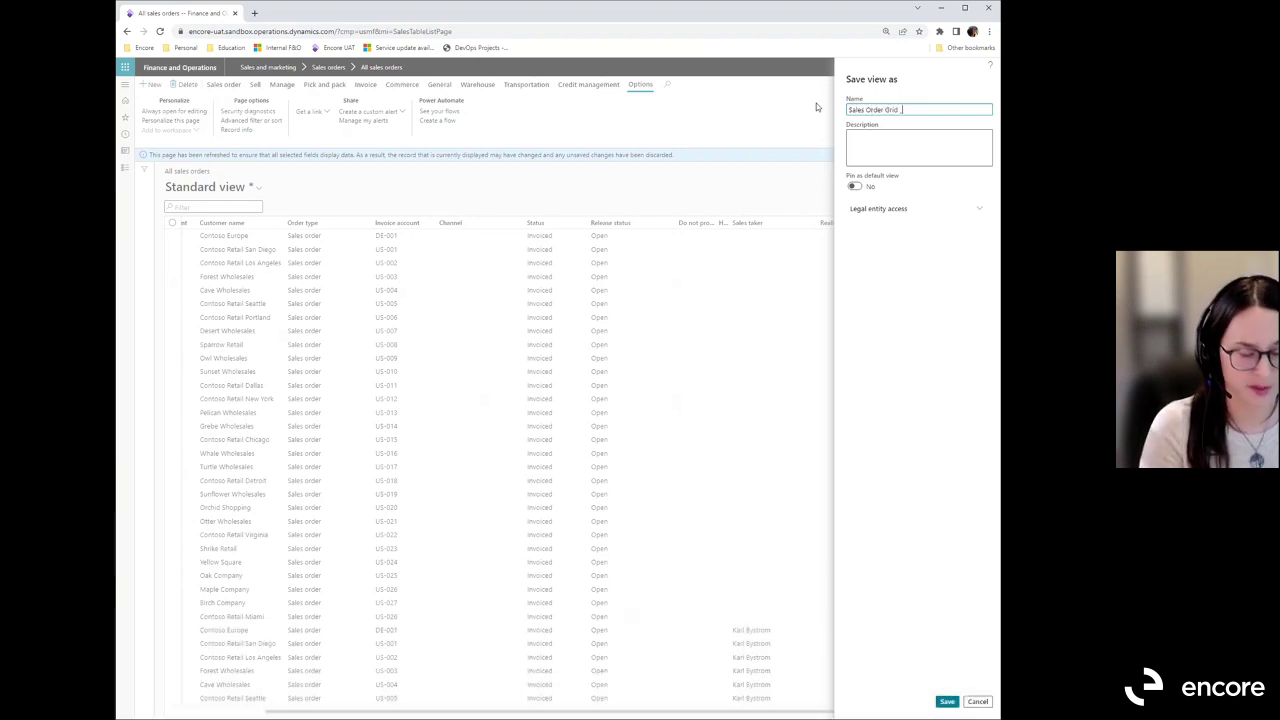
text( _KA)
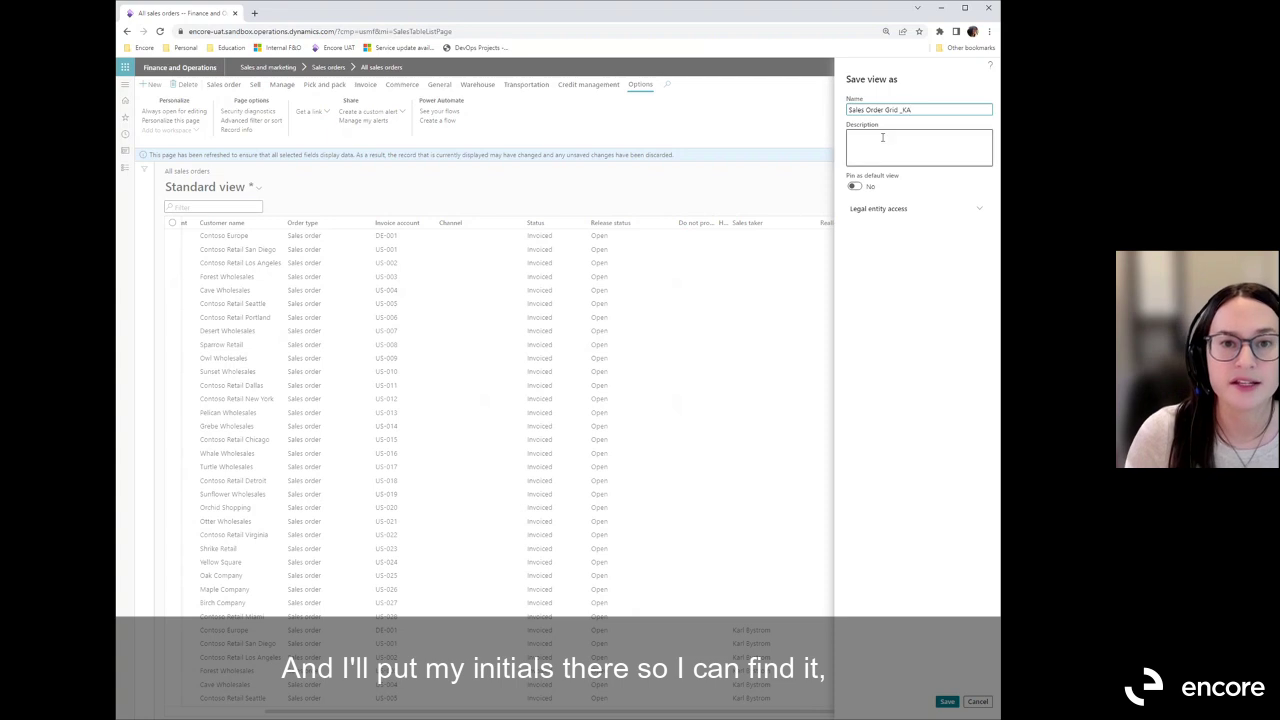
click(854, 187)
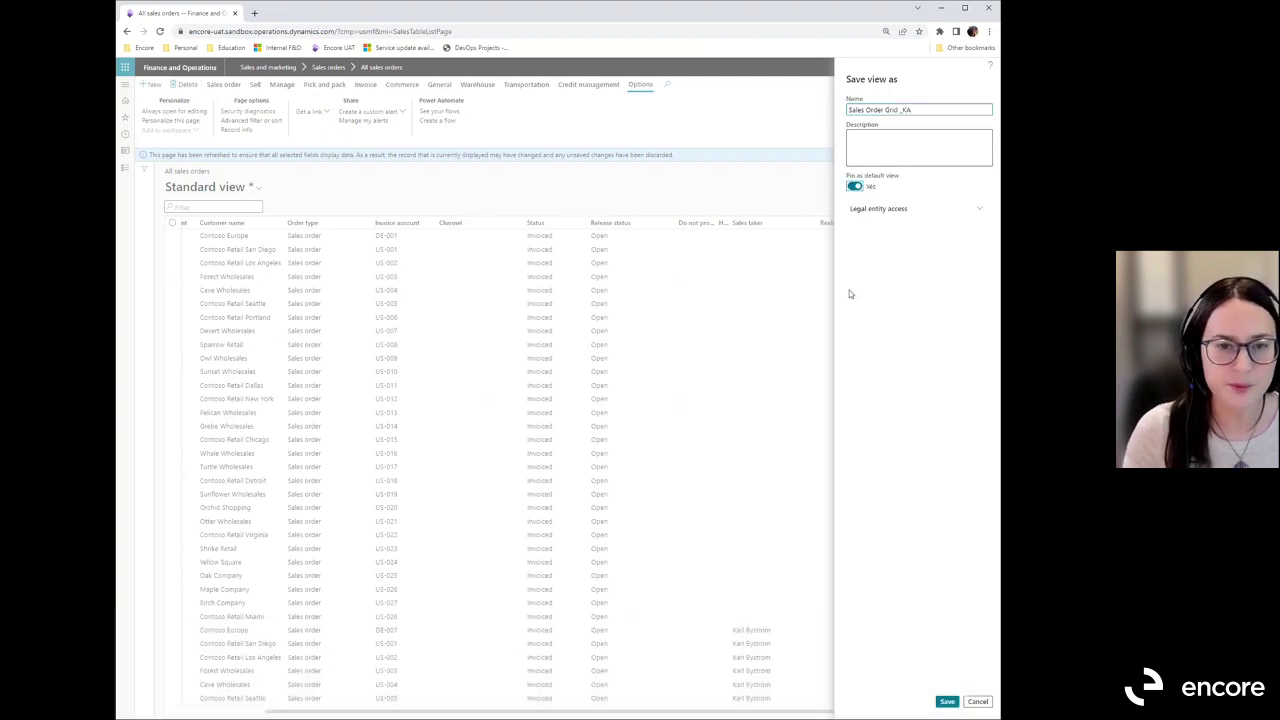
click(946, 703)
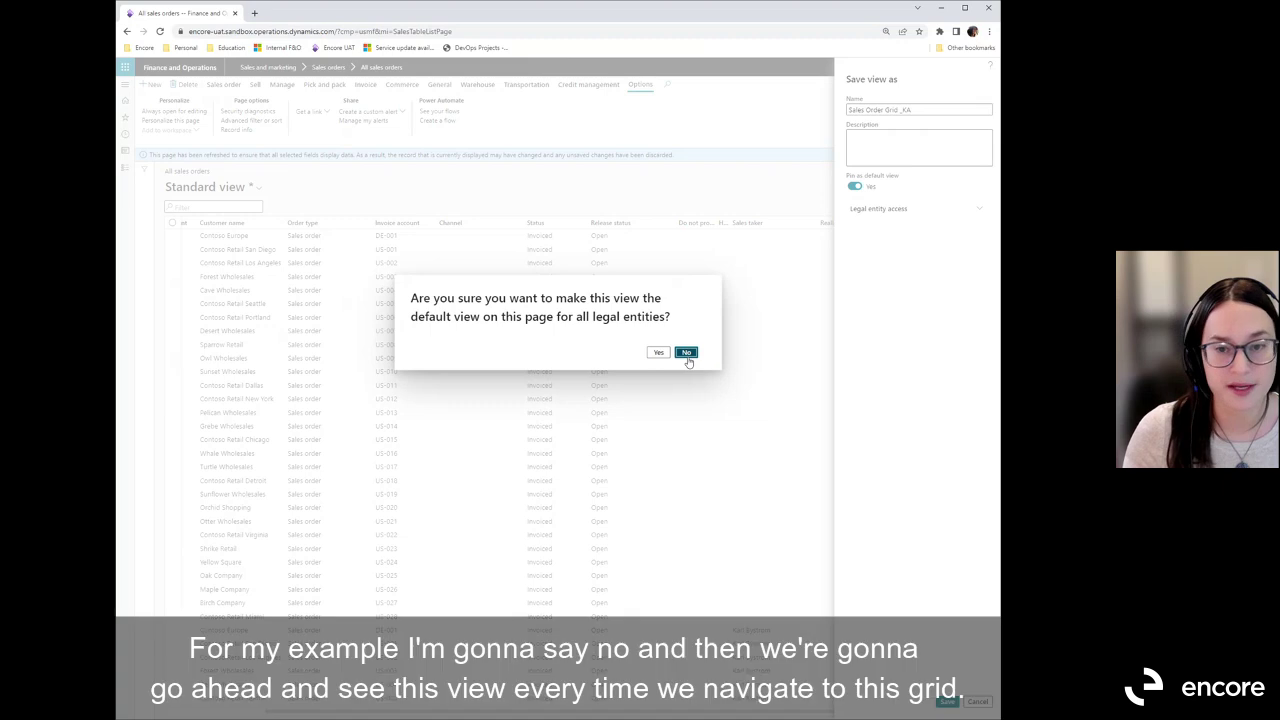
click(687, 356)
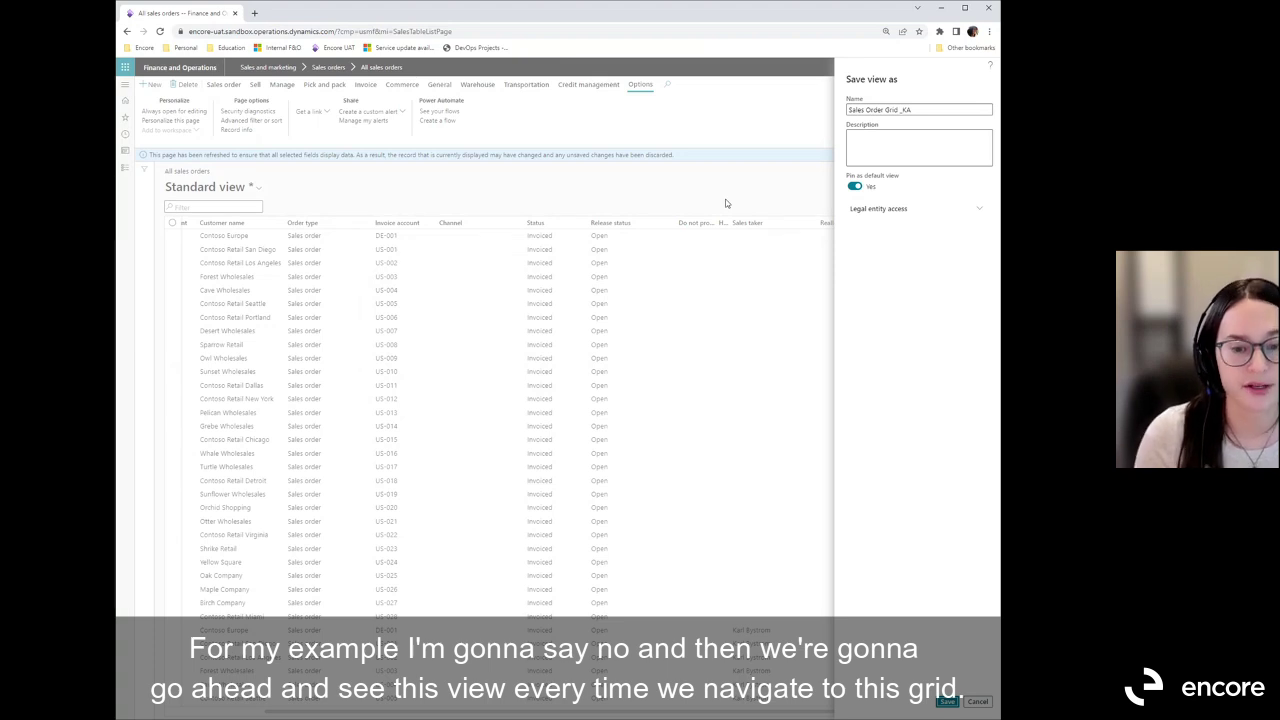
click(947, 703)
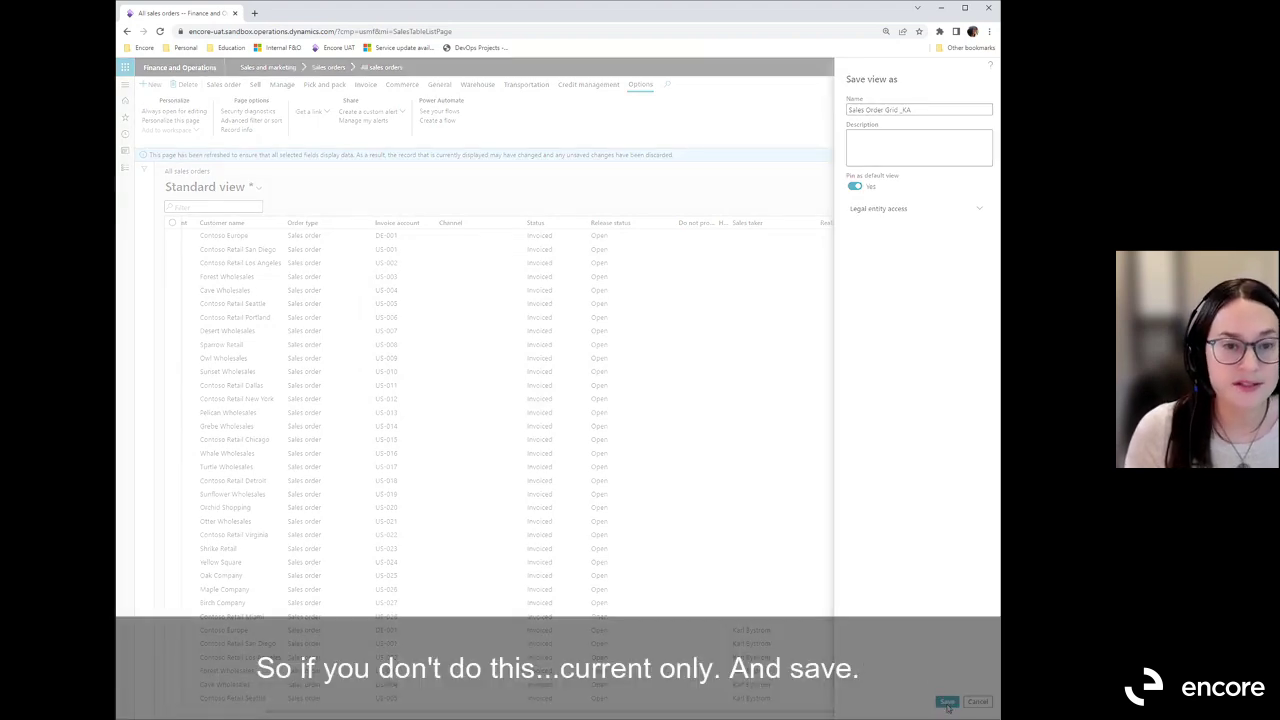
click(687, 354)
Limit the new view's legal entity access to Current only and save the view
click(905, 209)
click(855, 245)
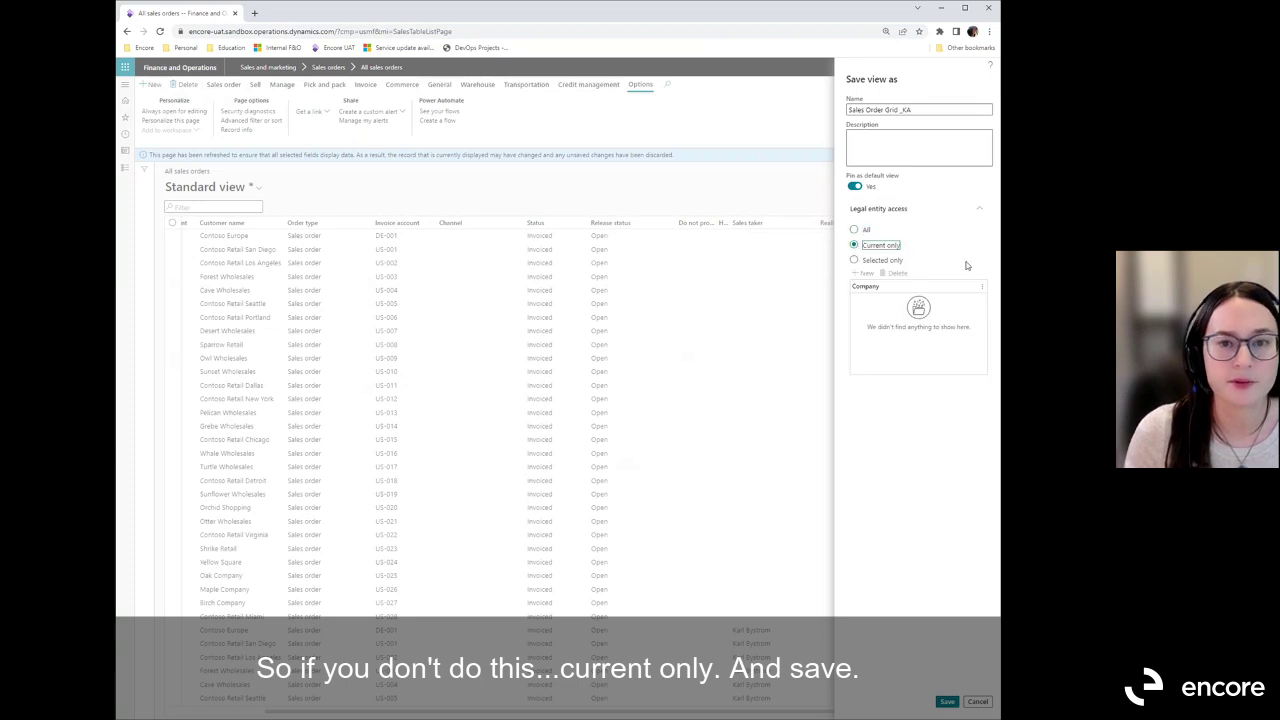
click(979, 208)
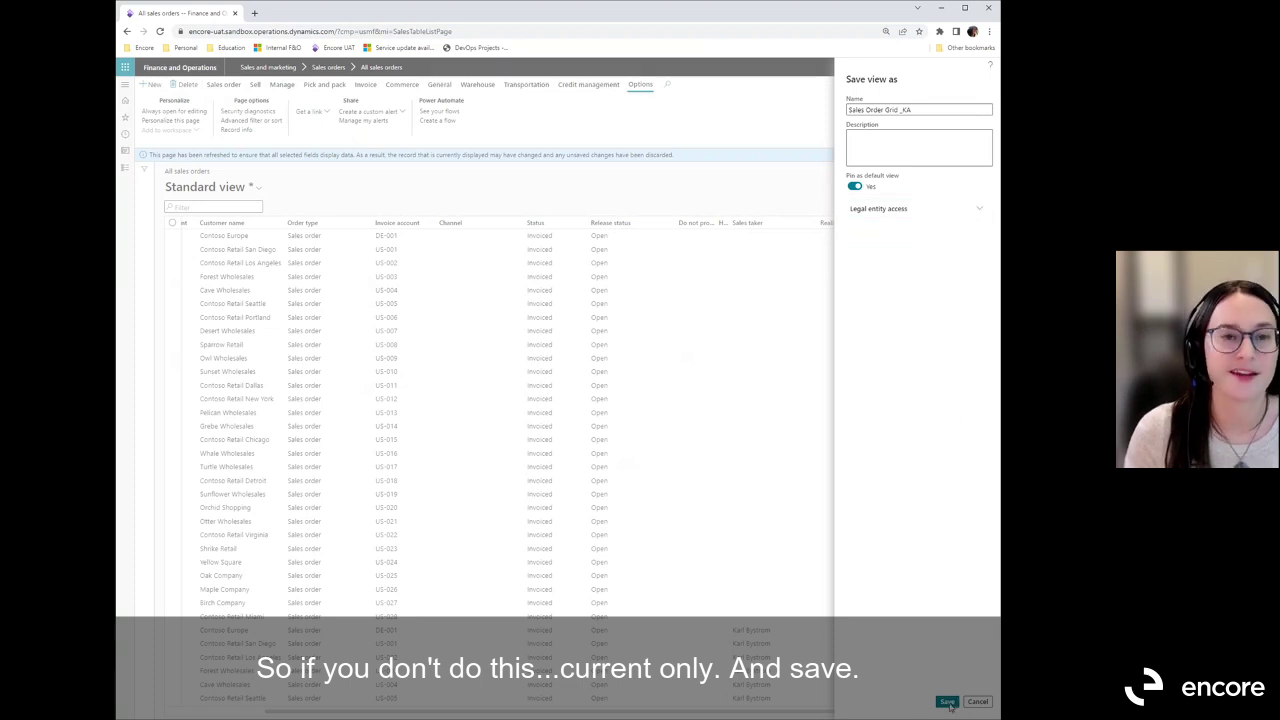
click(947, 702)
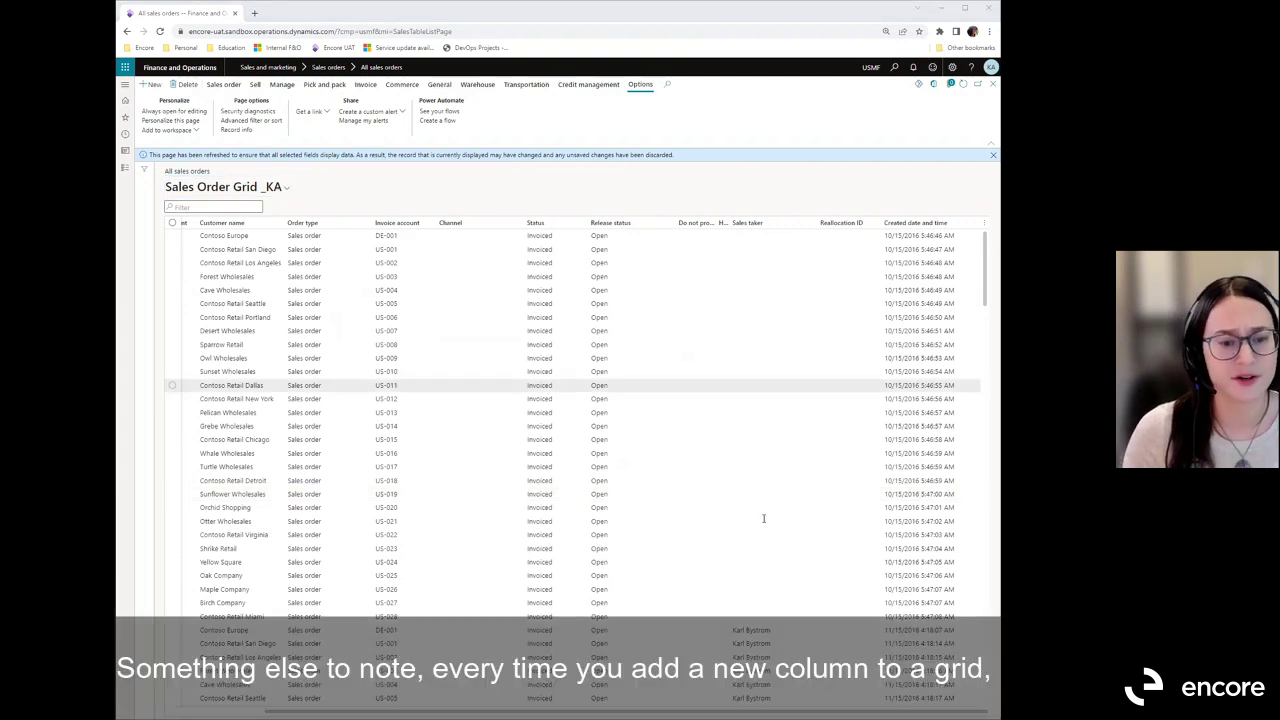
Move the Created date and time column between Invoice account and Channel
mouse_move(565, 714)
mouse_down()
mouse_move(530, 714)
mouse_move(566, 714)
mouse_up()
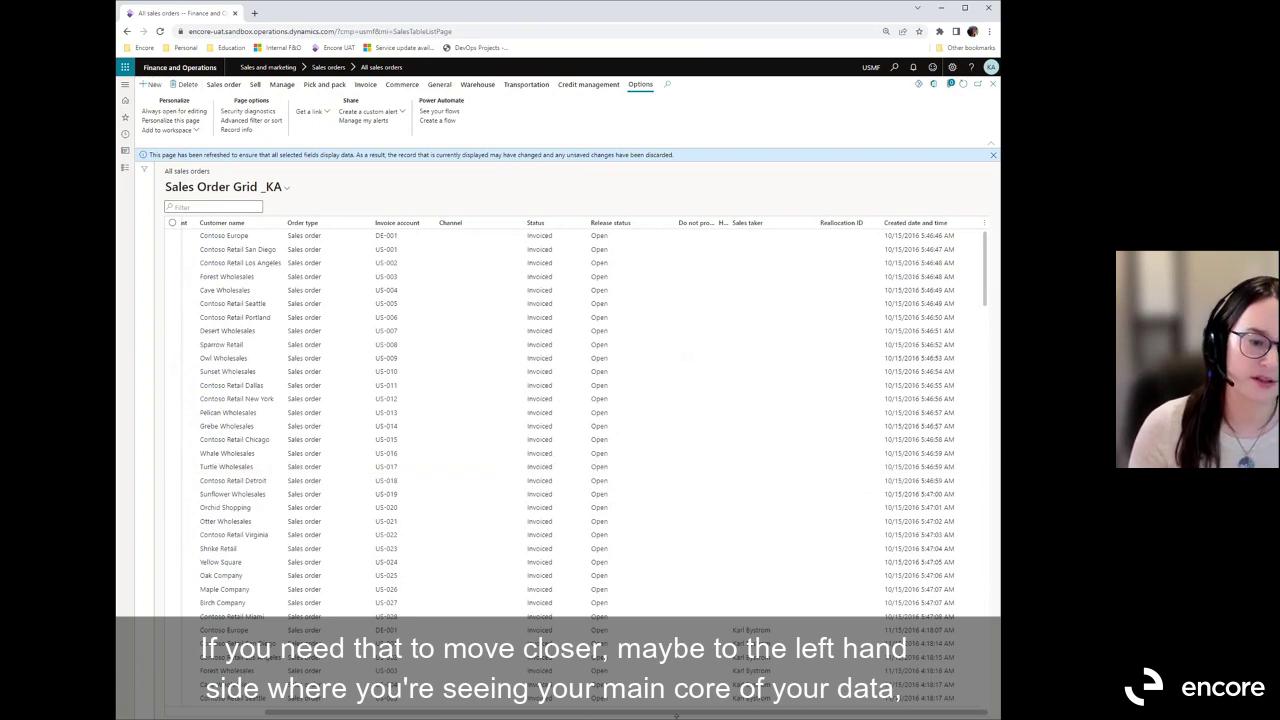
drag(658, 710, 612, 707)
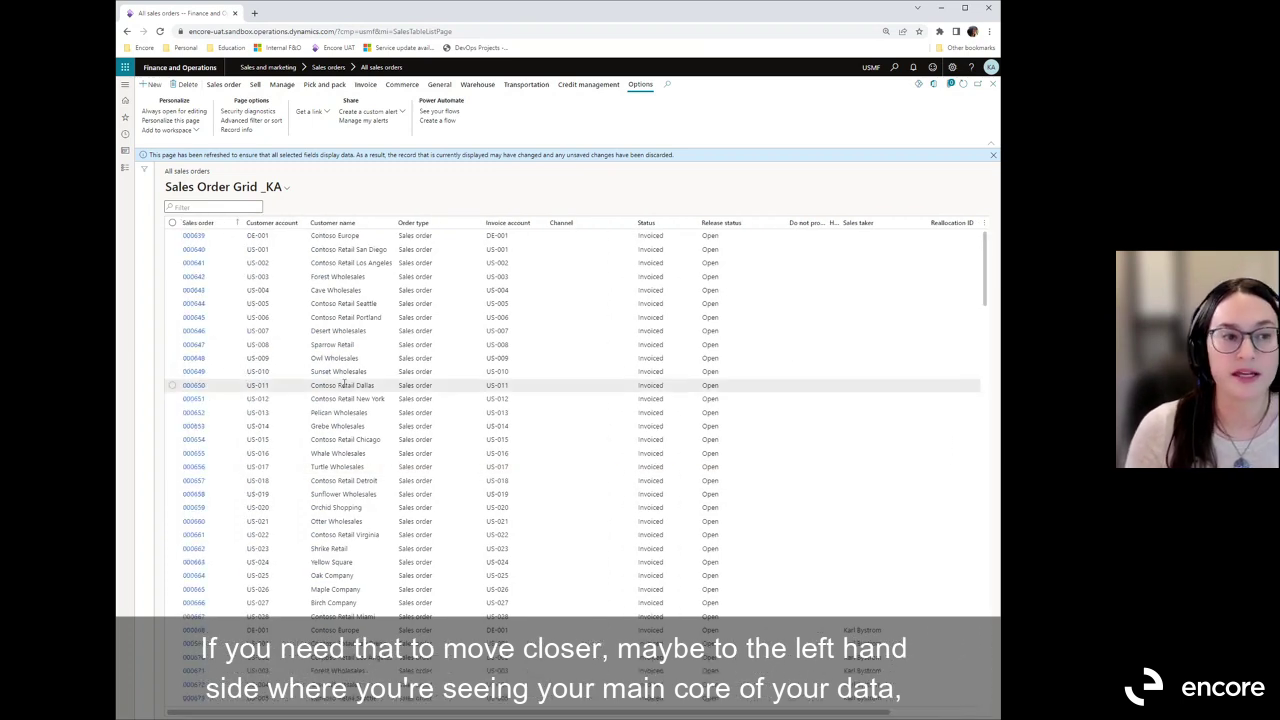
drag(507, 713, 603, 713)
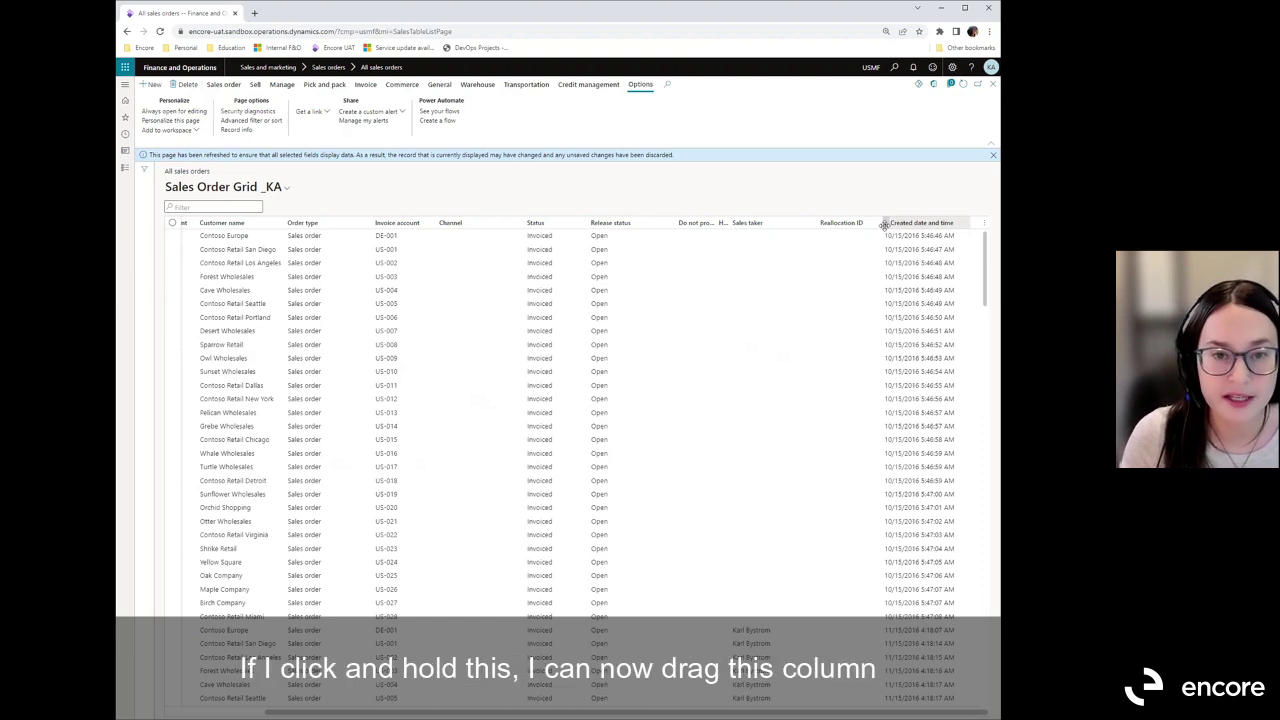
drag(884, 225, 436, 224)
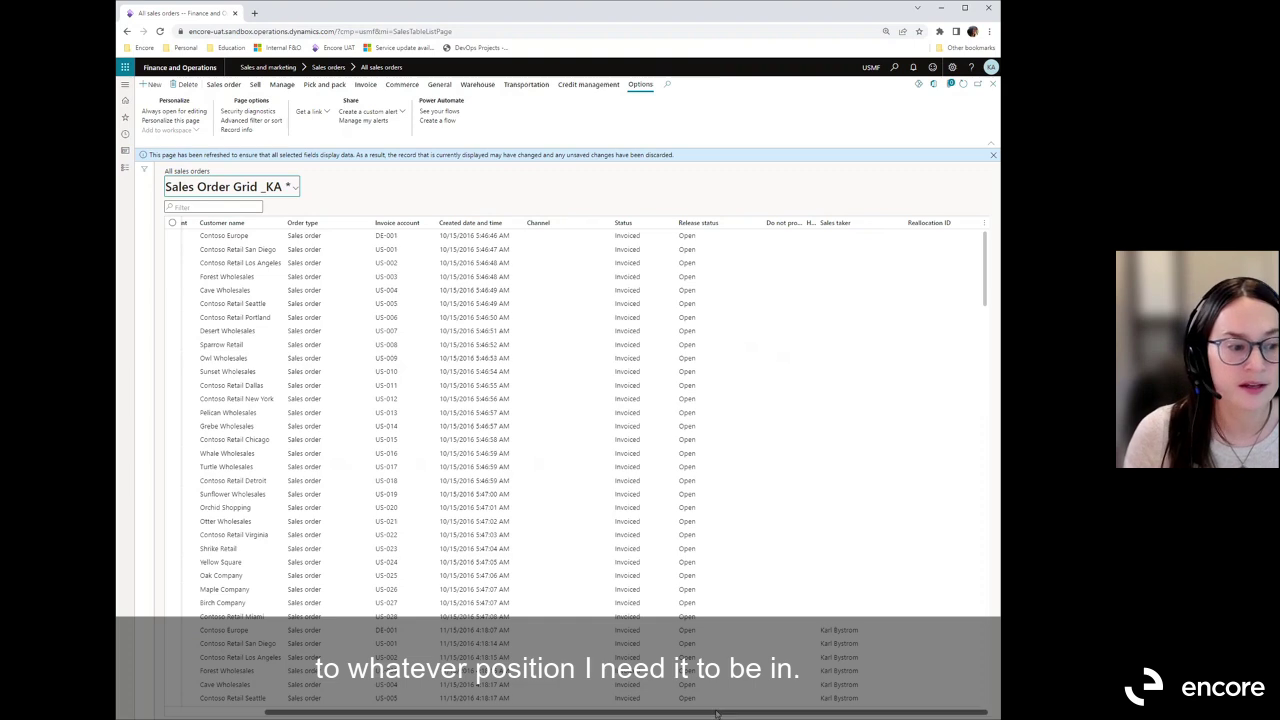
drag(628, 712, 528, 698)
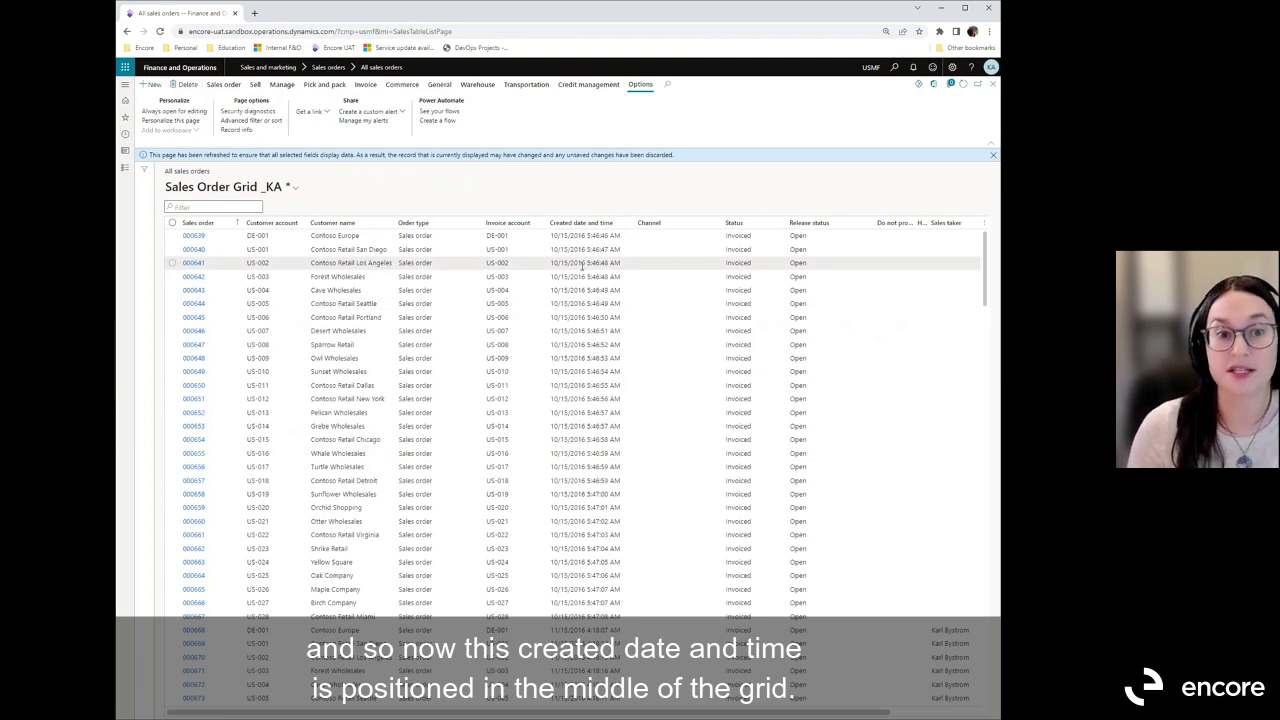
Save the changed column layout to the existing Sales Order Grid _KA view
click(293, 187)
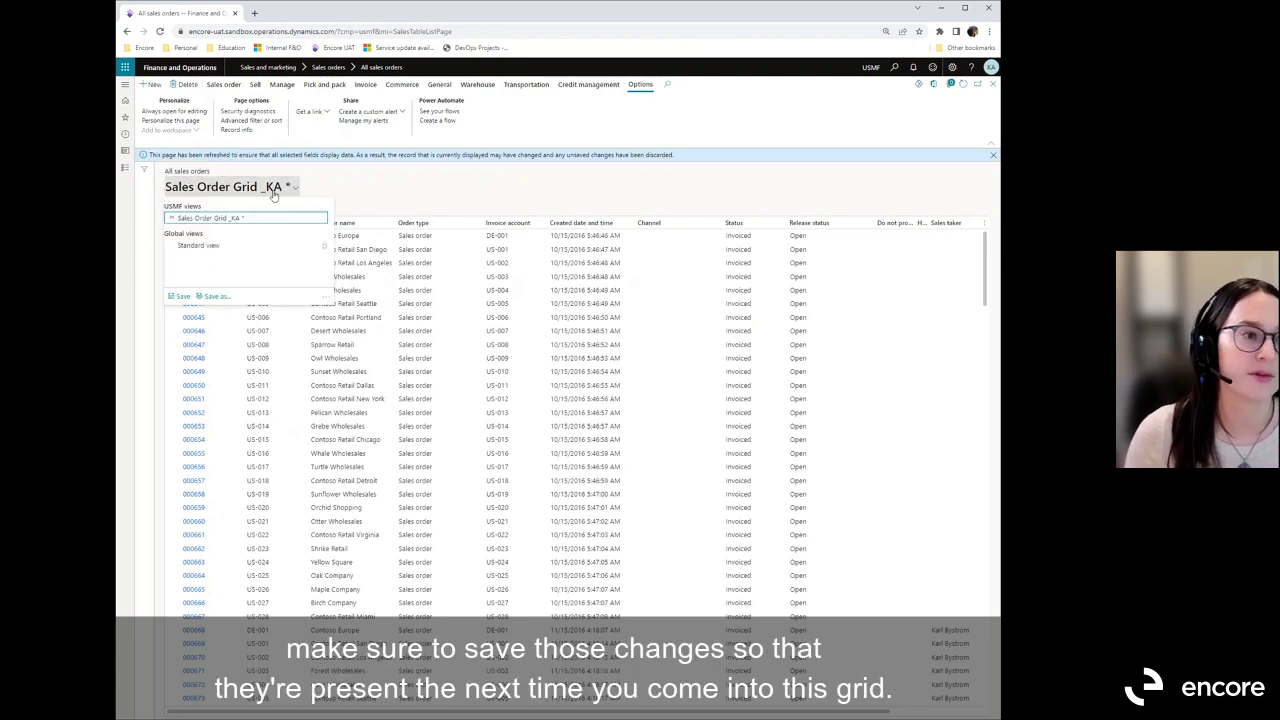
click(304, 188)
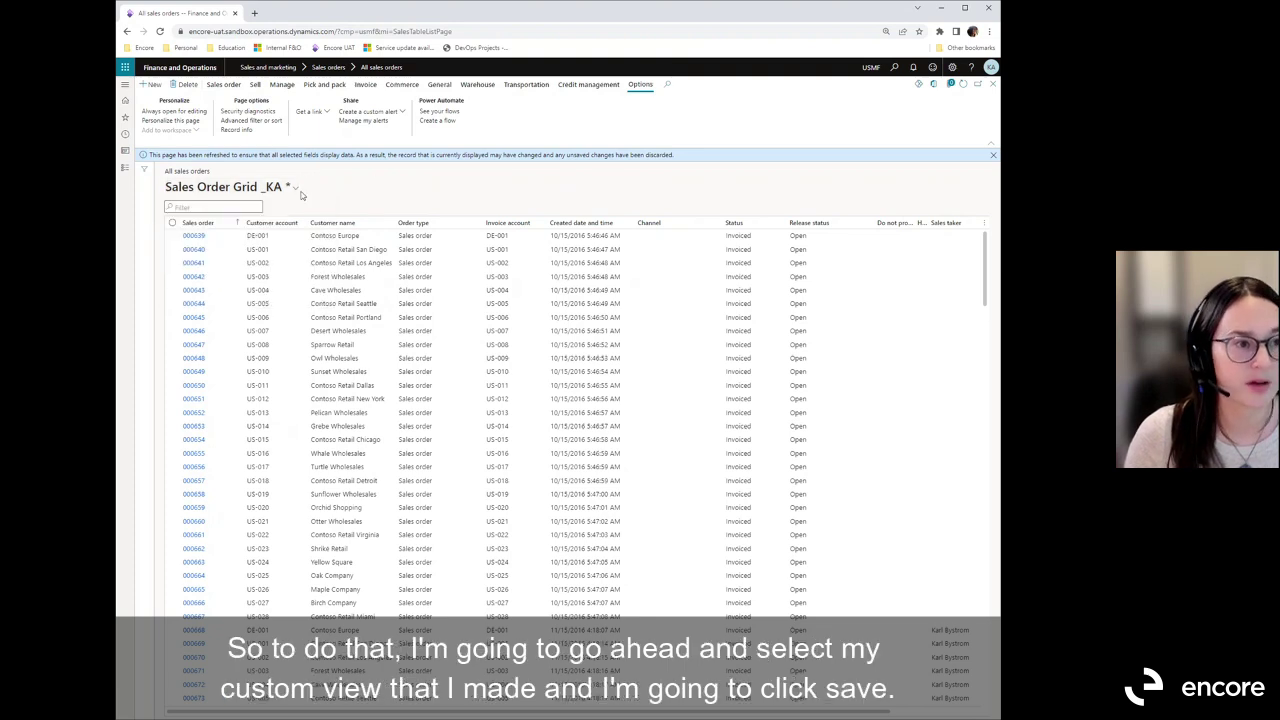
click(288, 190)
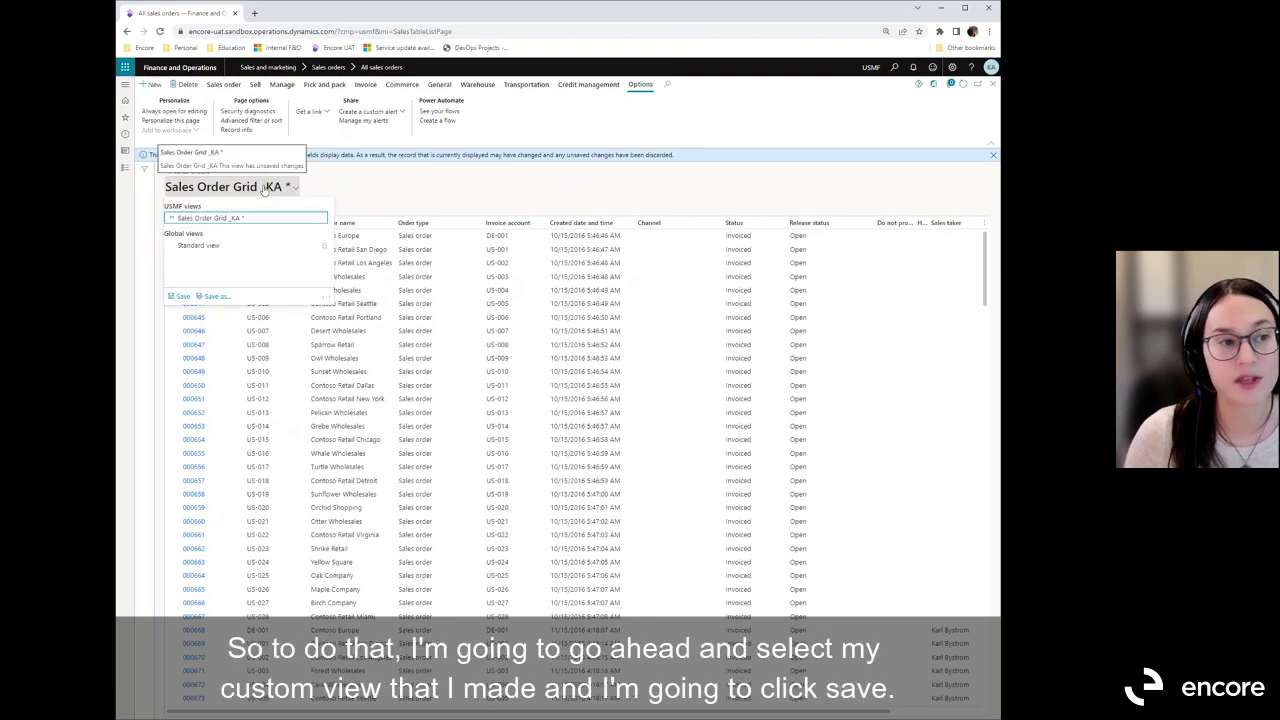
click(182, 297)
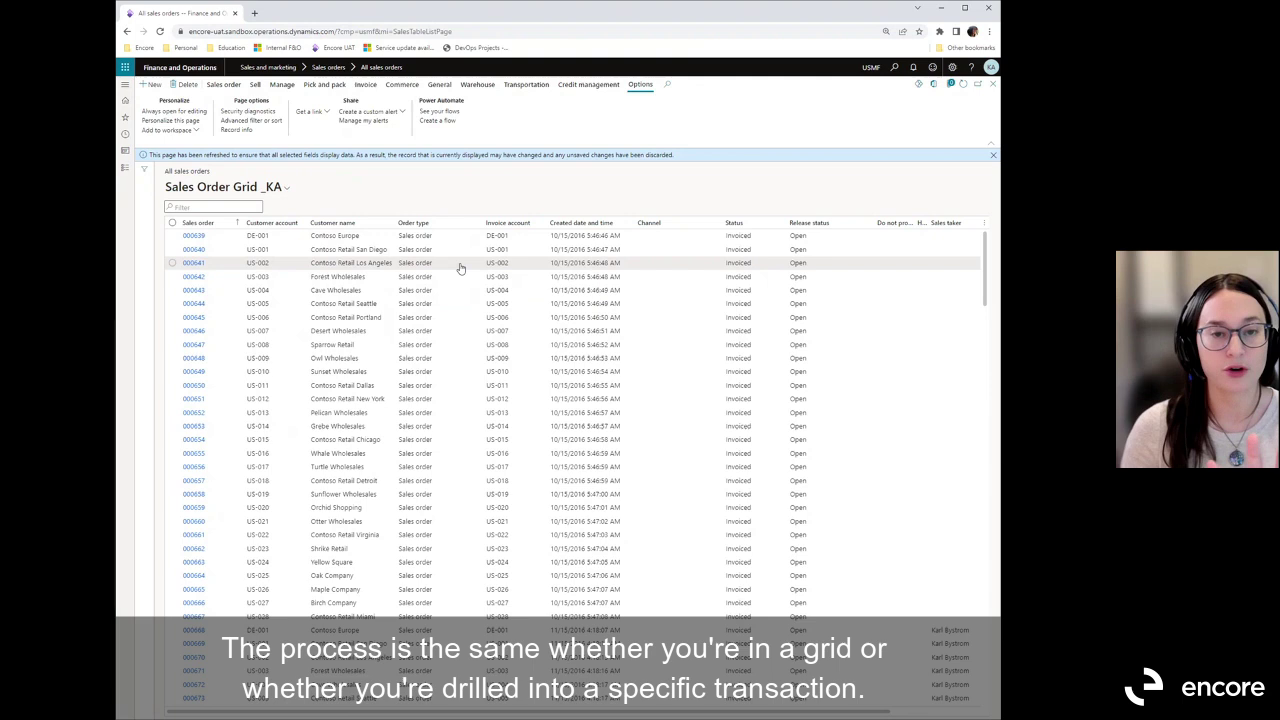
Open the Contoso Retail Los Angeles sales order and add the Sales orders table's Created date and time field to its header section
click(193, 264)
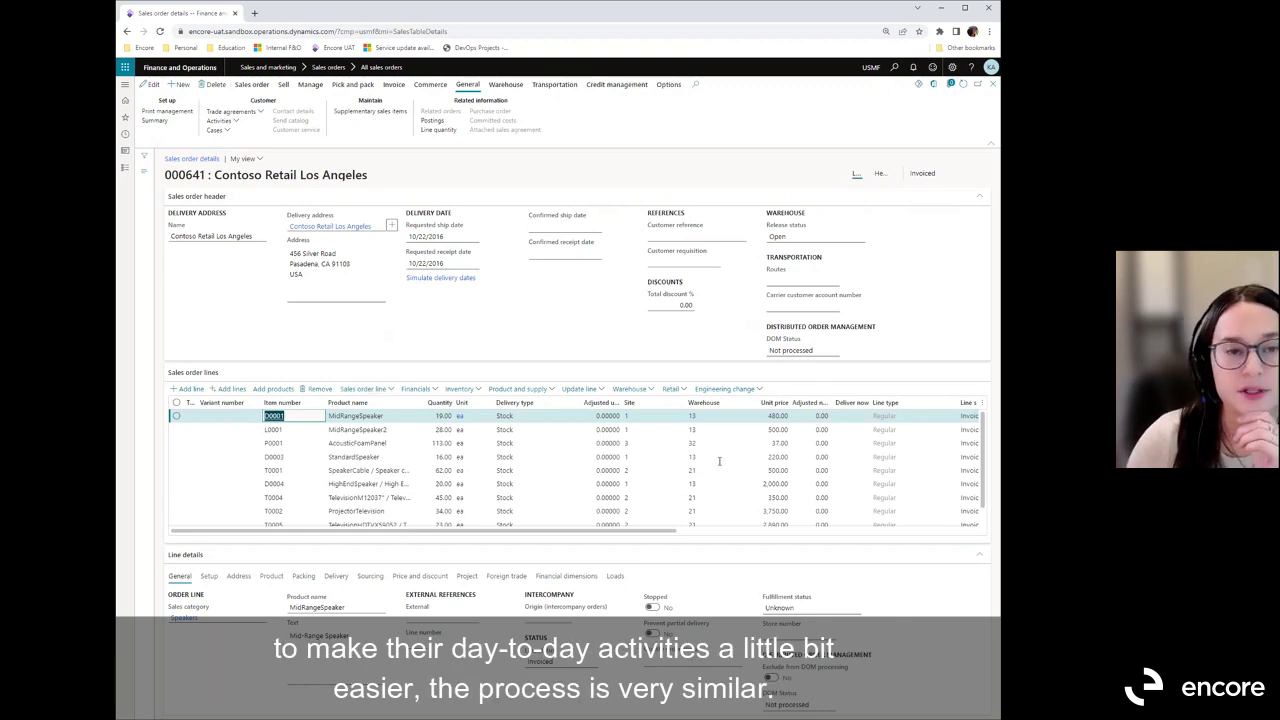
right_click(531, 300)
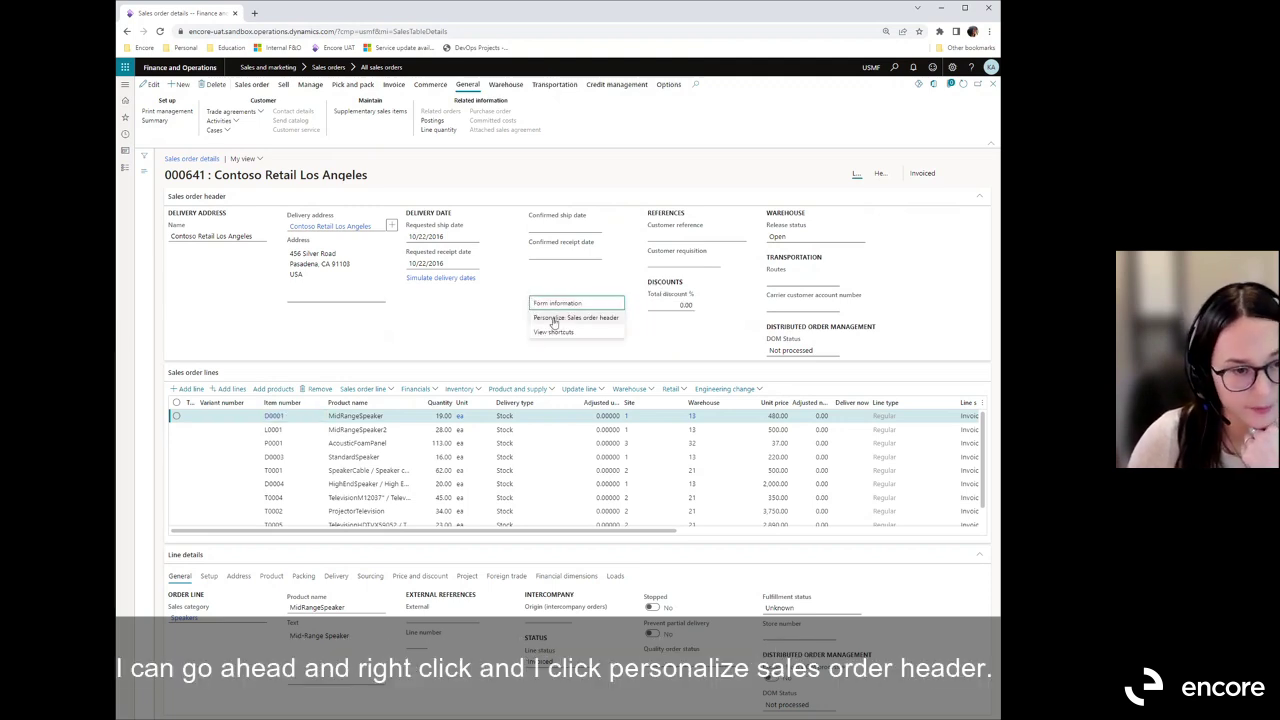
click(553, 319)
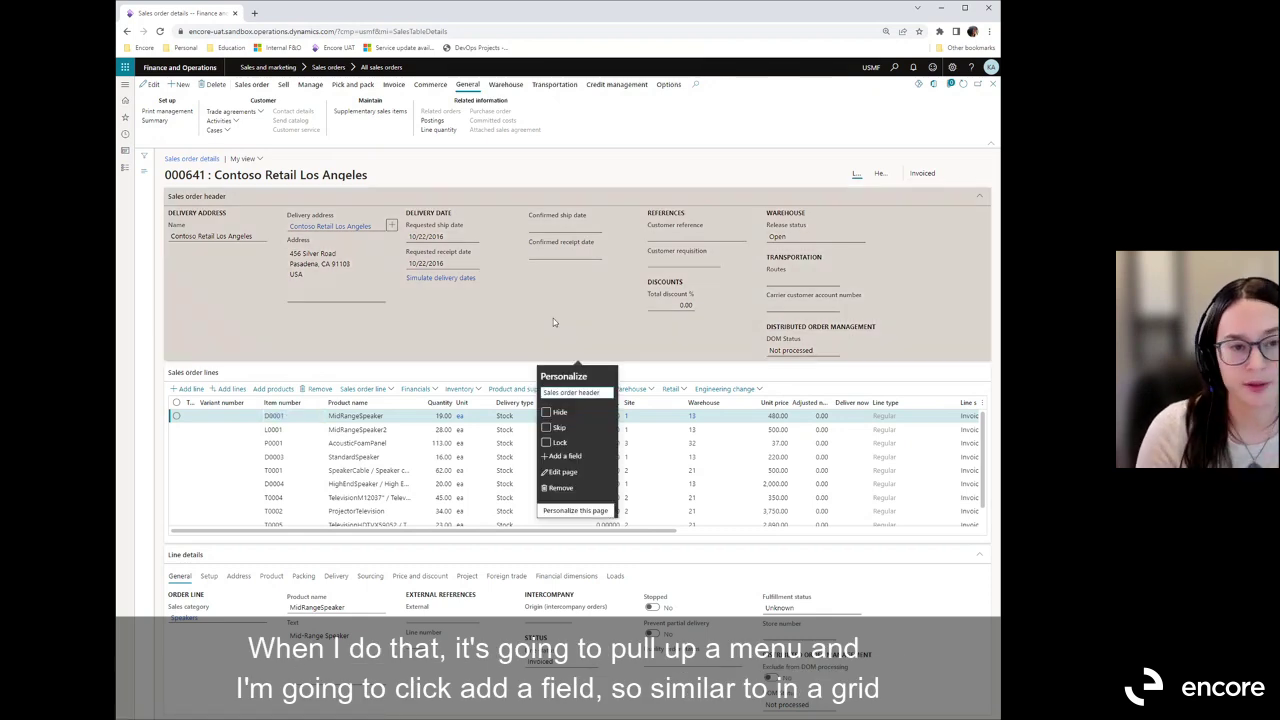
click(560, 456)
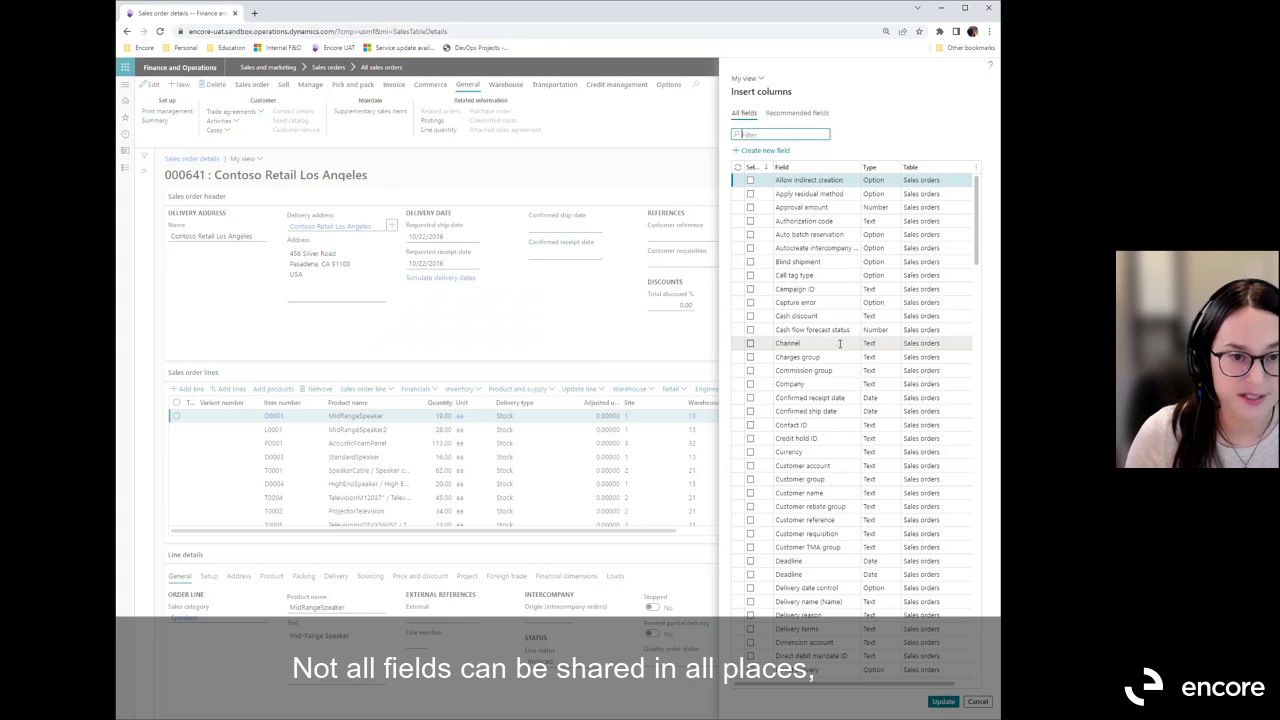
click(824, 175)
click(805, 182)
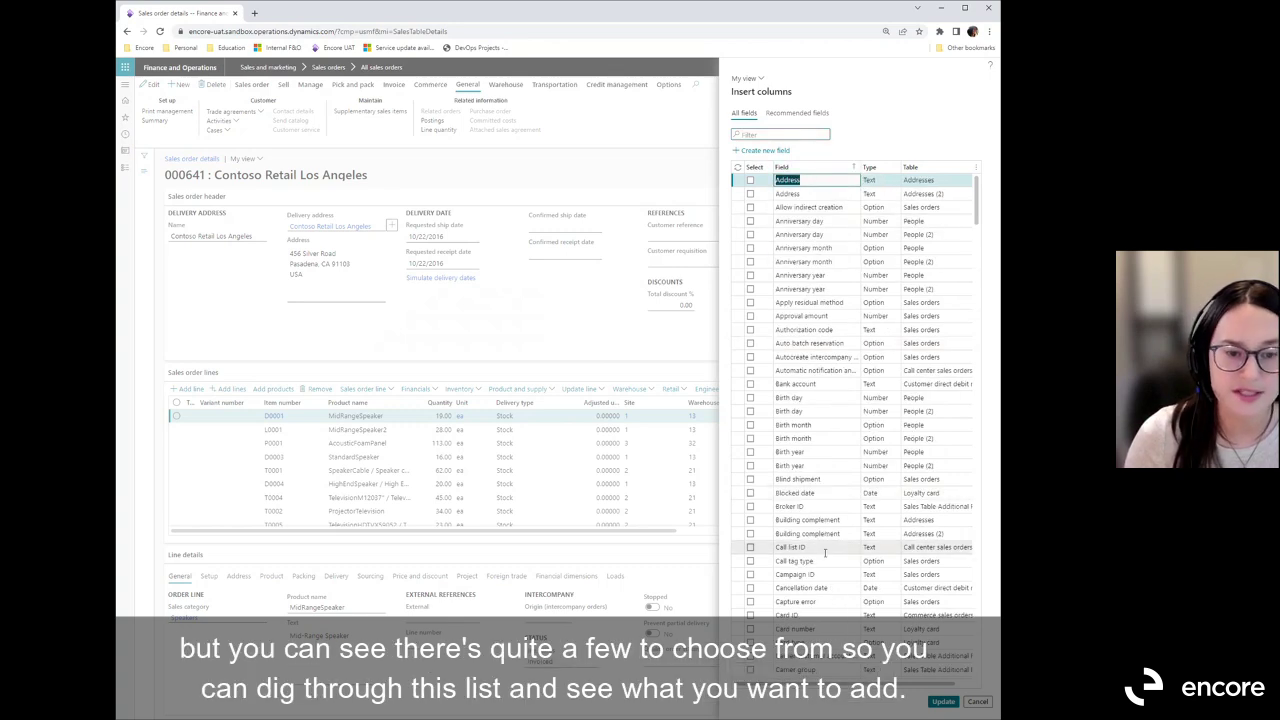
scroll(826, 545, down, 1)
scroll(828, 530, down, 10)
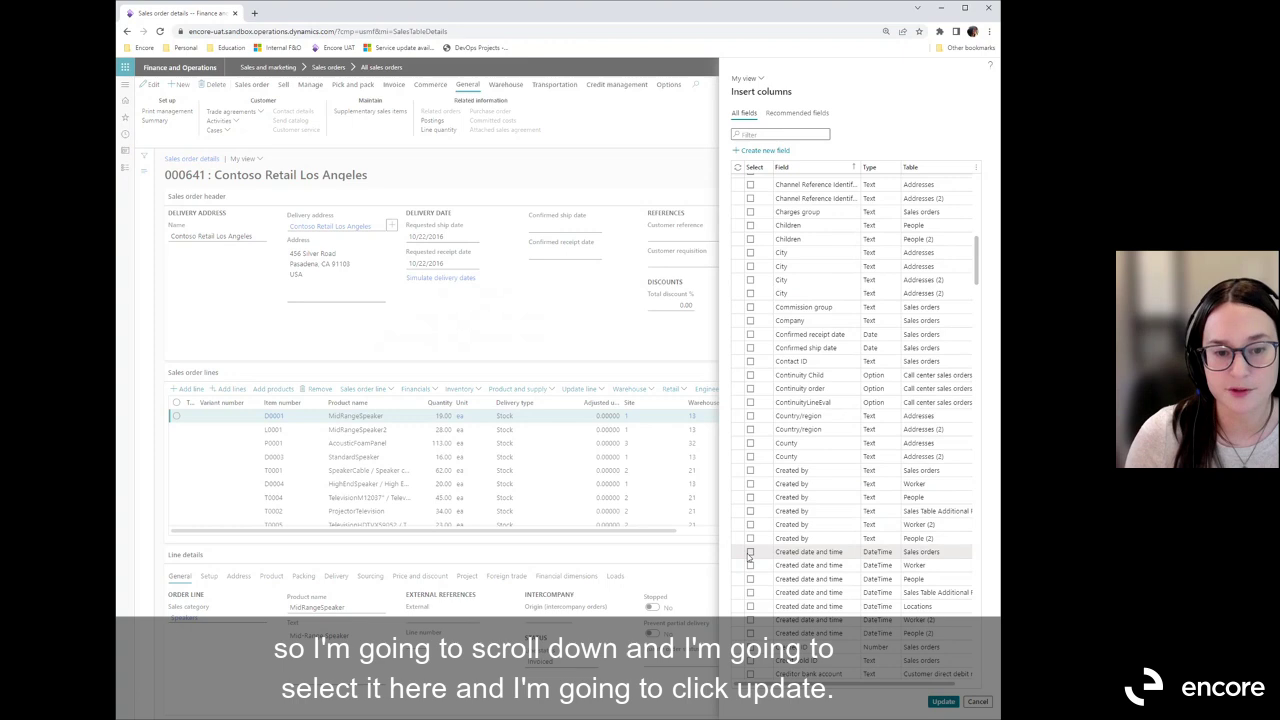
click(750, 552)
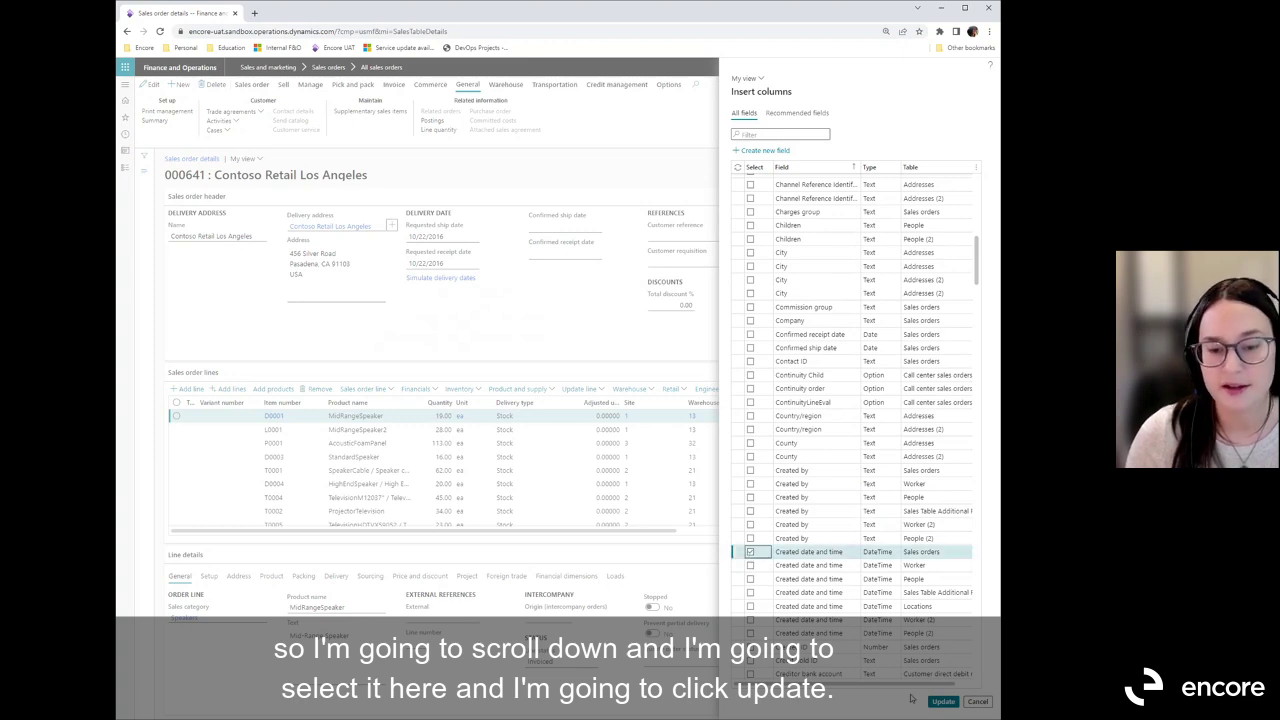
click(942, 702)
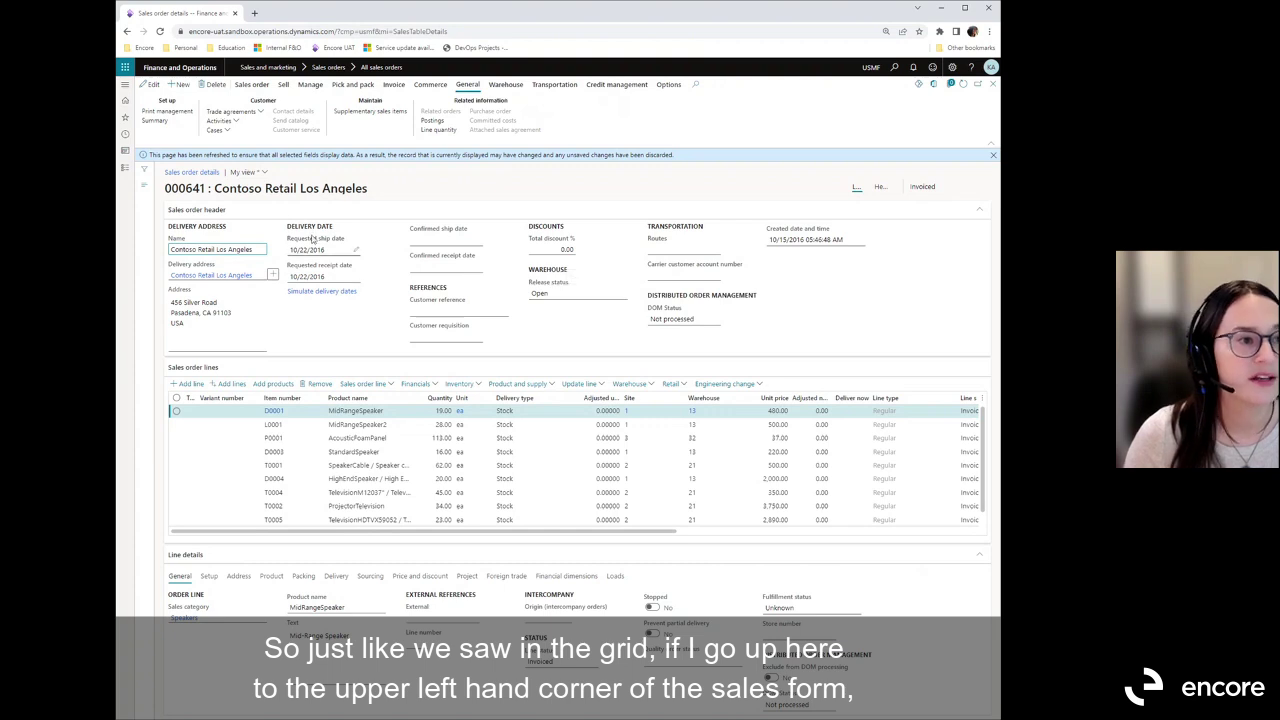
Set up a new saved view of the sales order details page named "Sales Order Detail _KA" and pin it as the default view
click(261, 175)
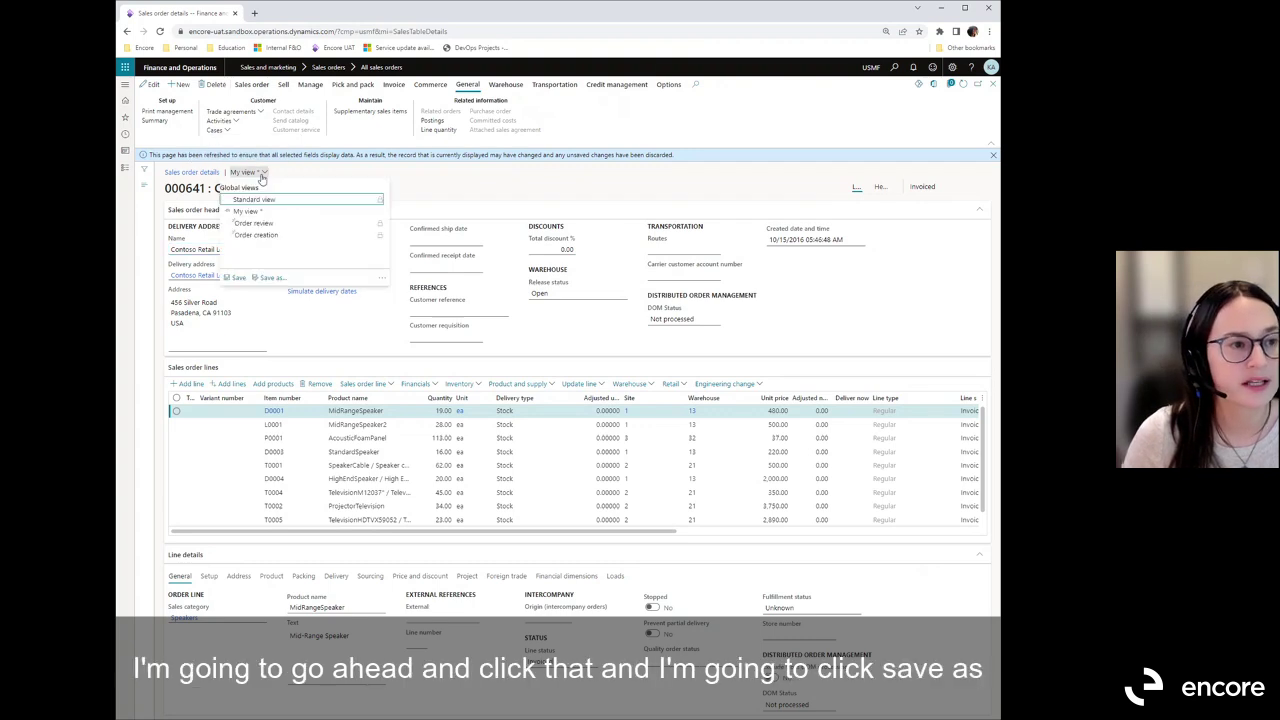
click(274, 278)
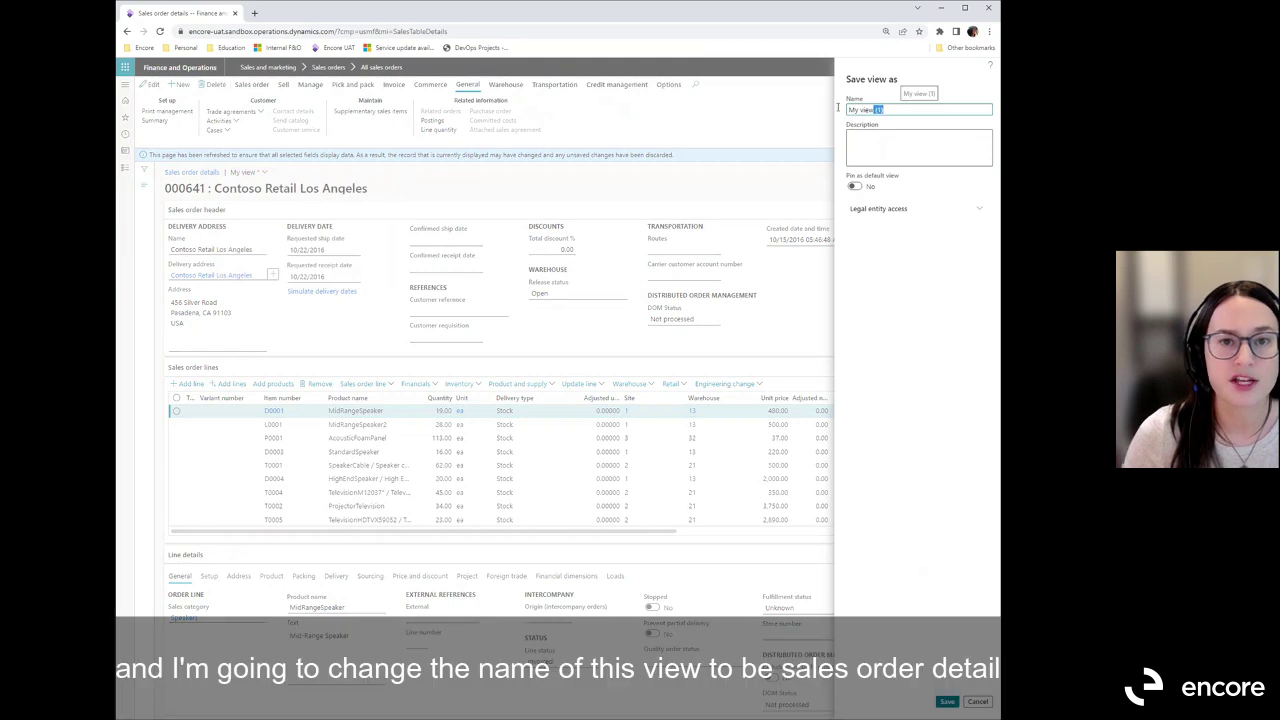
text(Sale)
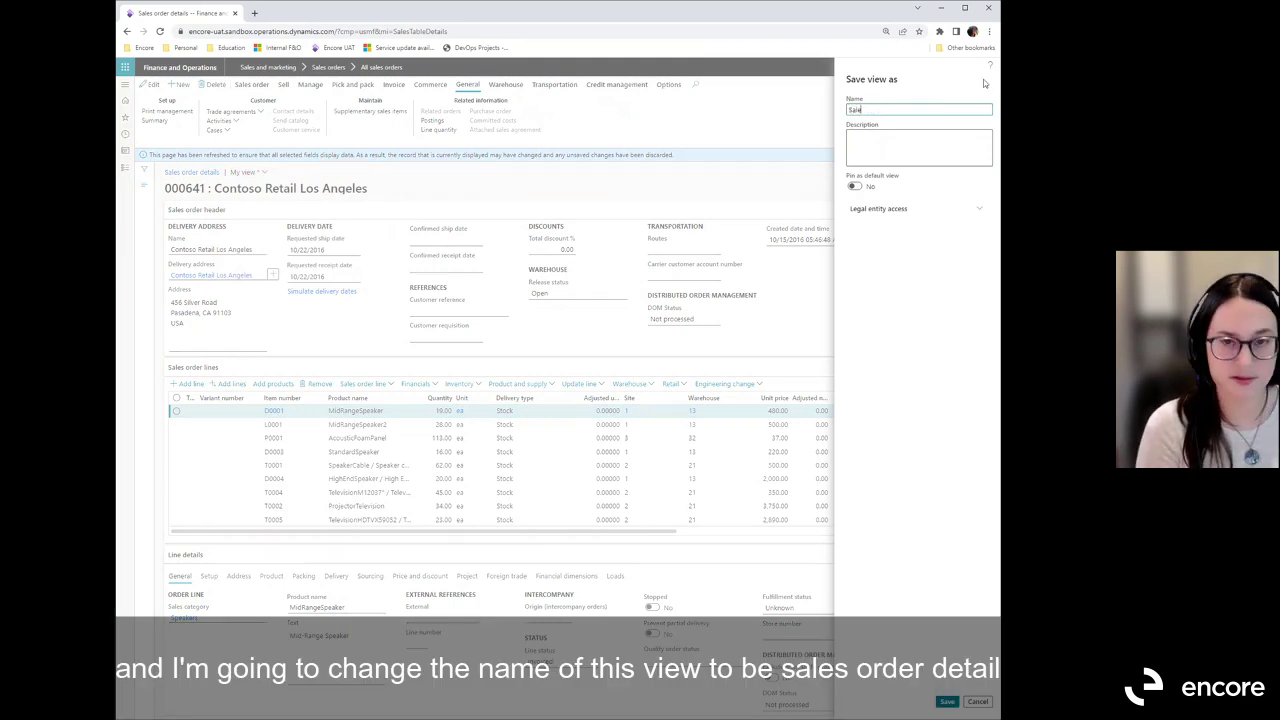
text(s Order Detail)
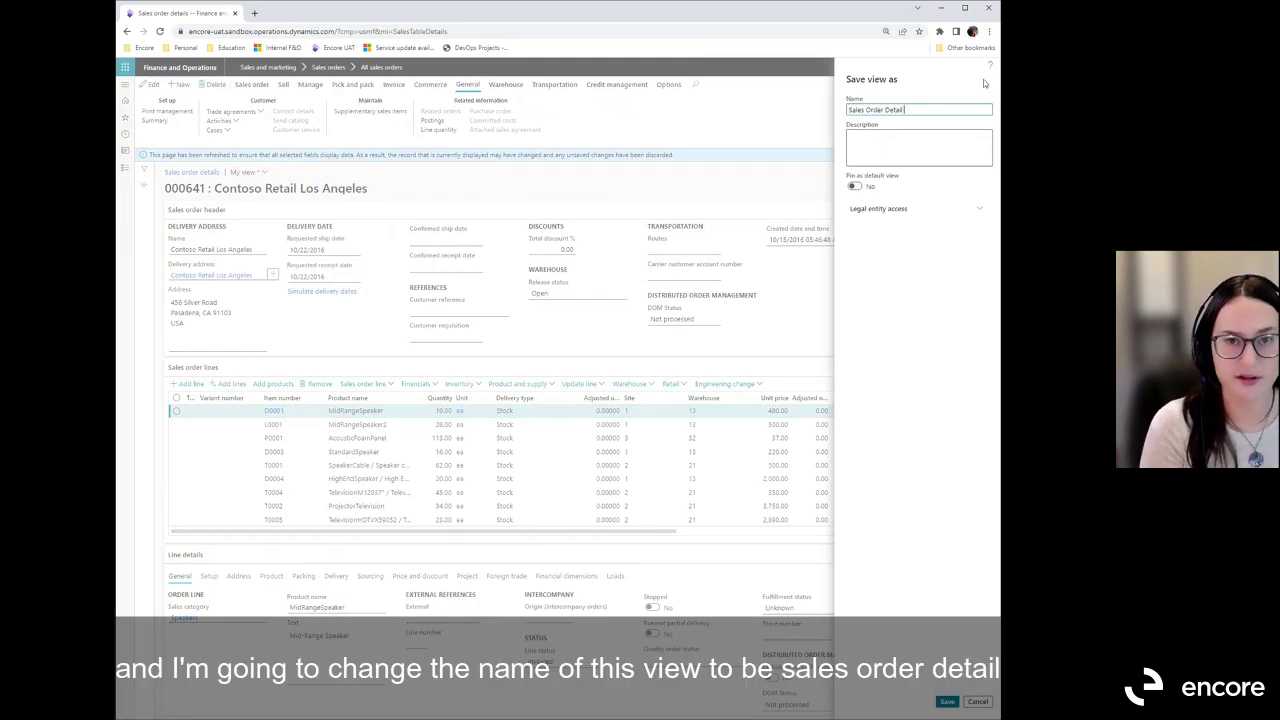
text( _k)
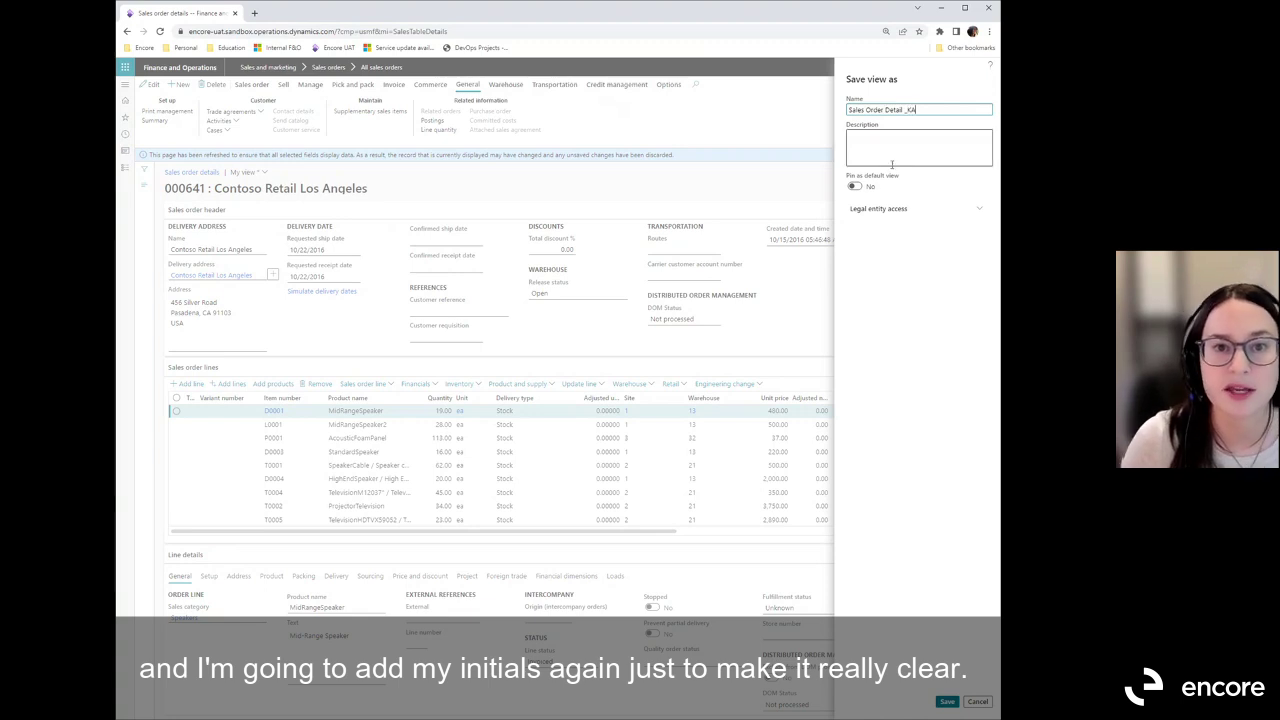
click(854, 186)
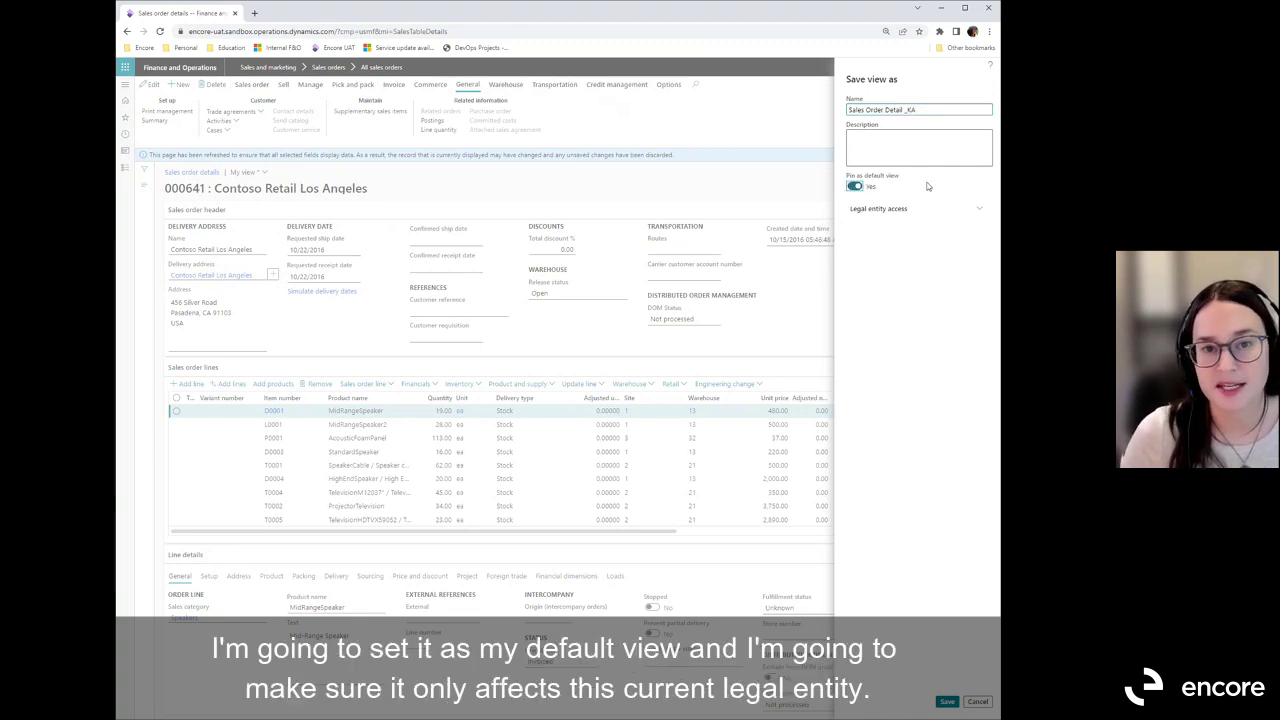
Limit the sales order detail view's access to the current legal entity and save the view
click(955, 210)
click(855, 245)
click(980, 209)
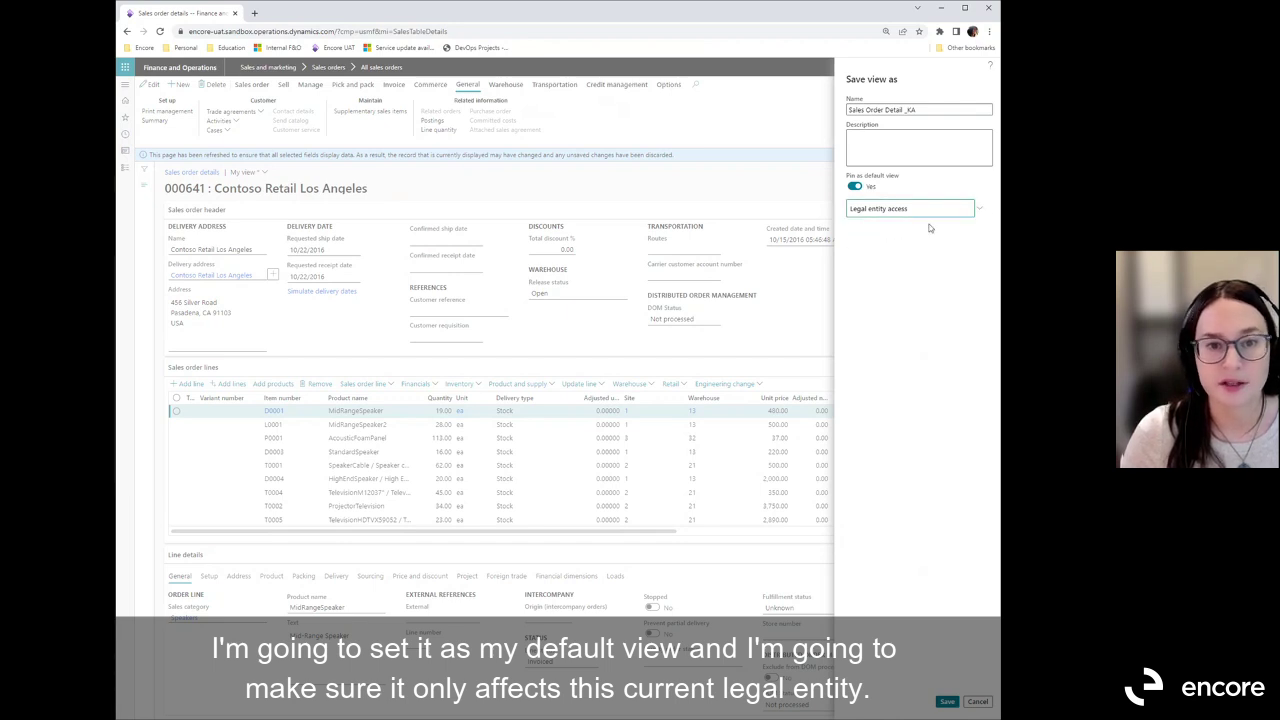
click(947, 701)
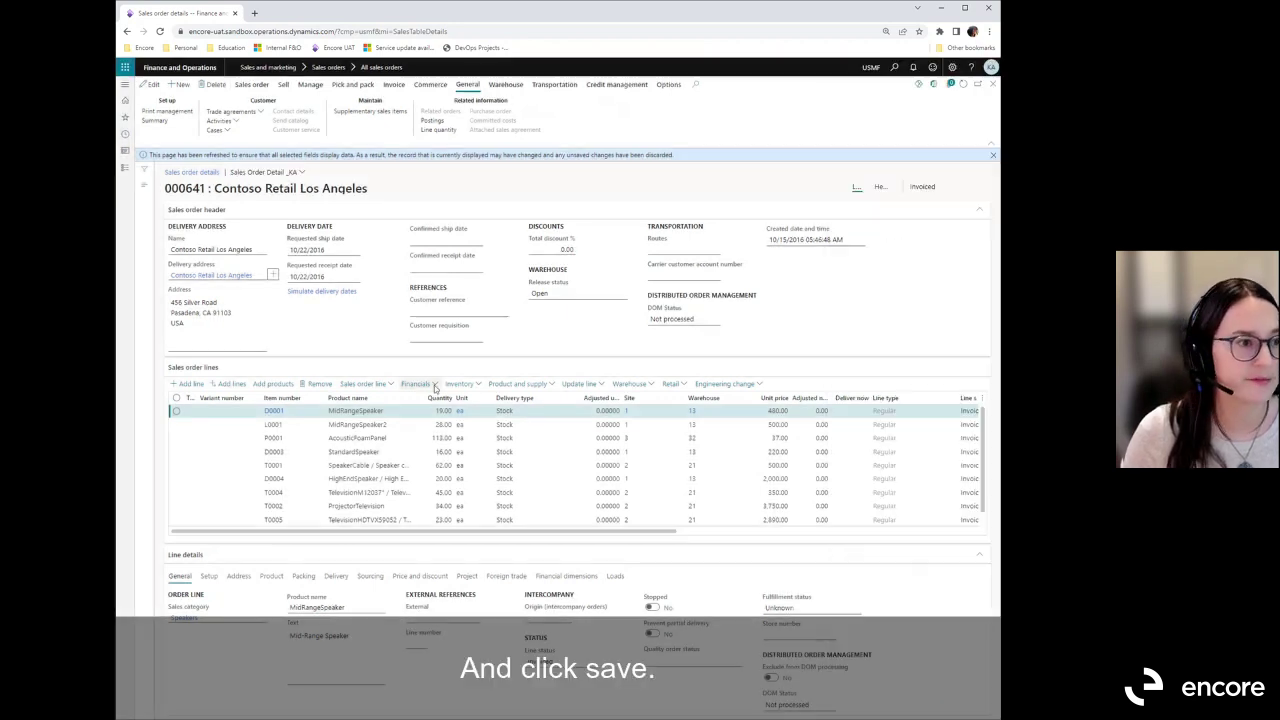
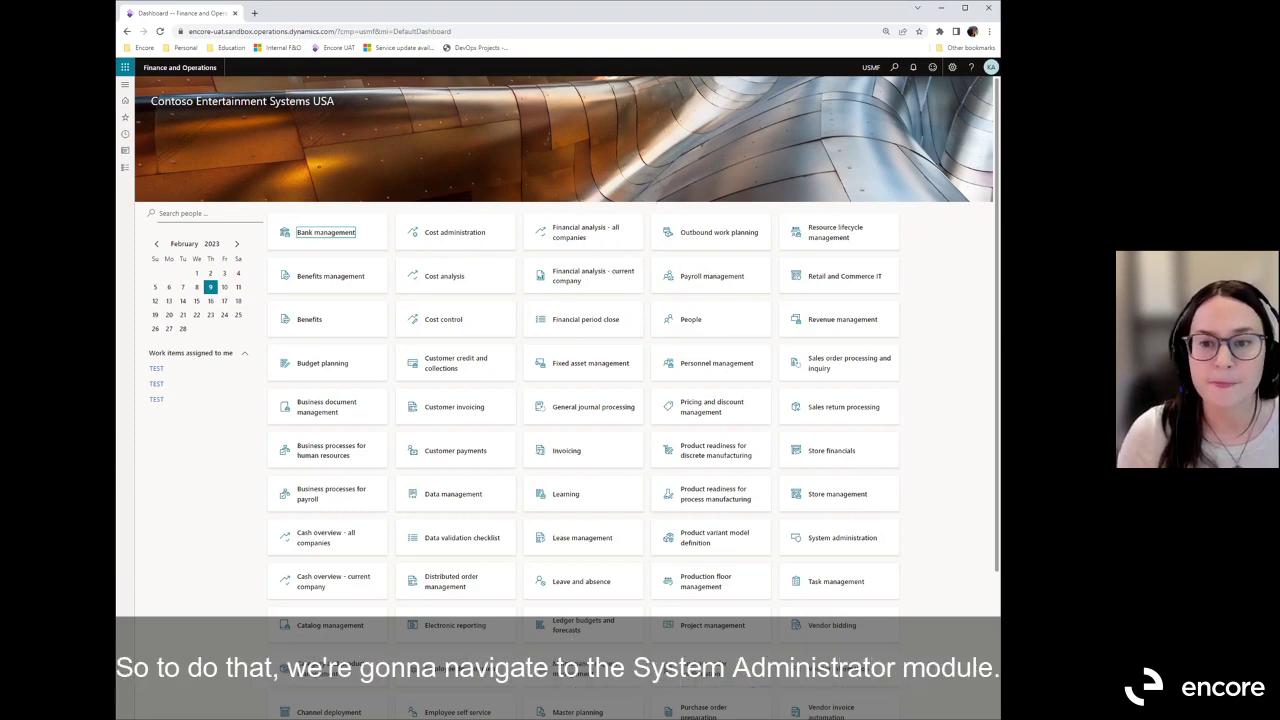
Open the Personalization setup page of the System administration module and show the personal views
click(125, 84)
scroll(173, 606, down, 3)
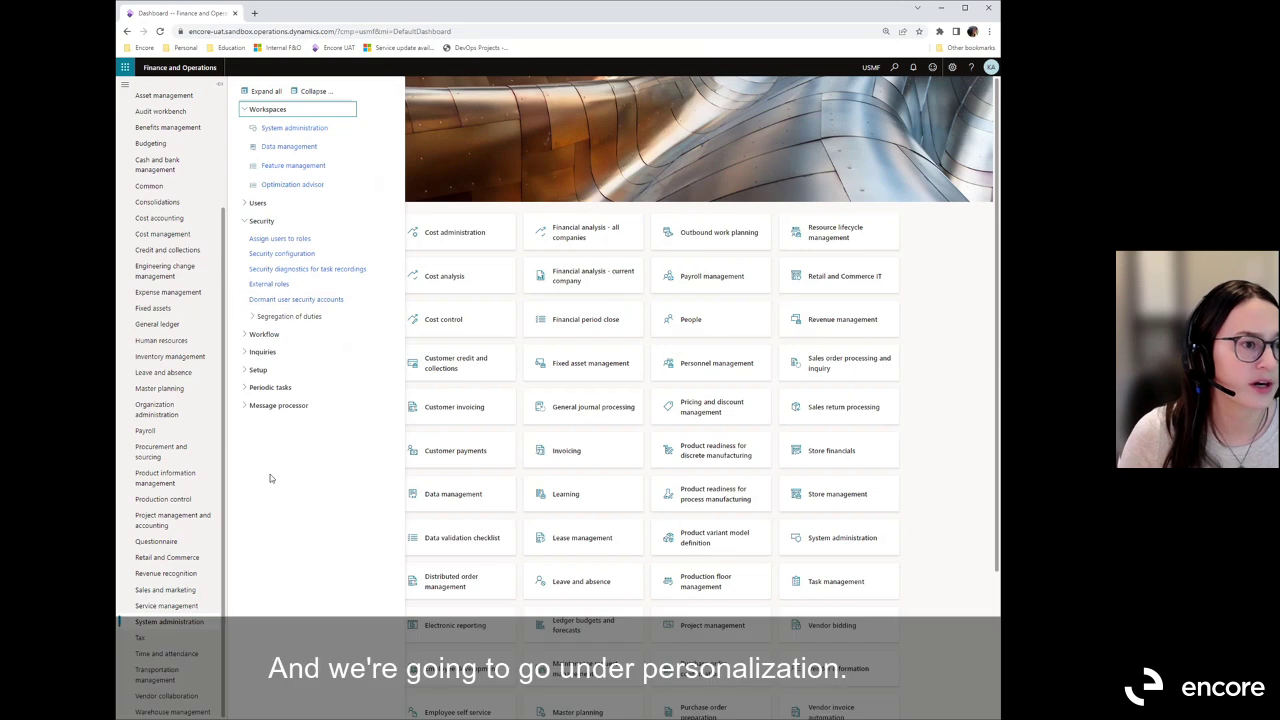
click(262, 371)
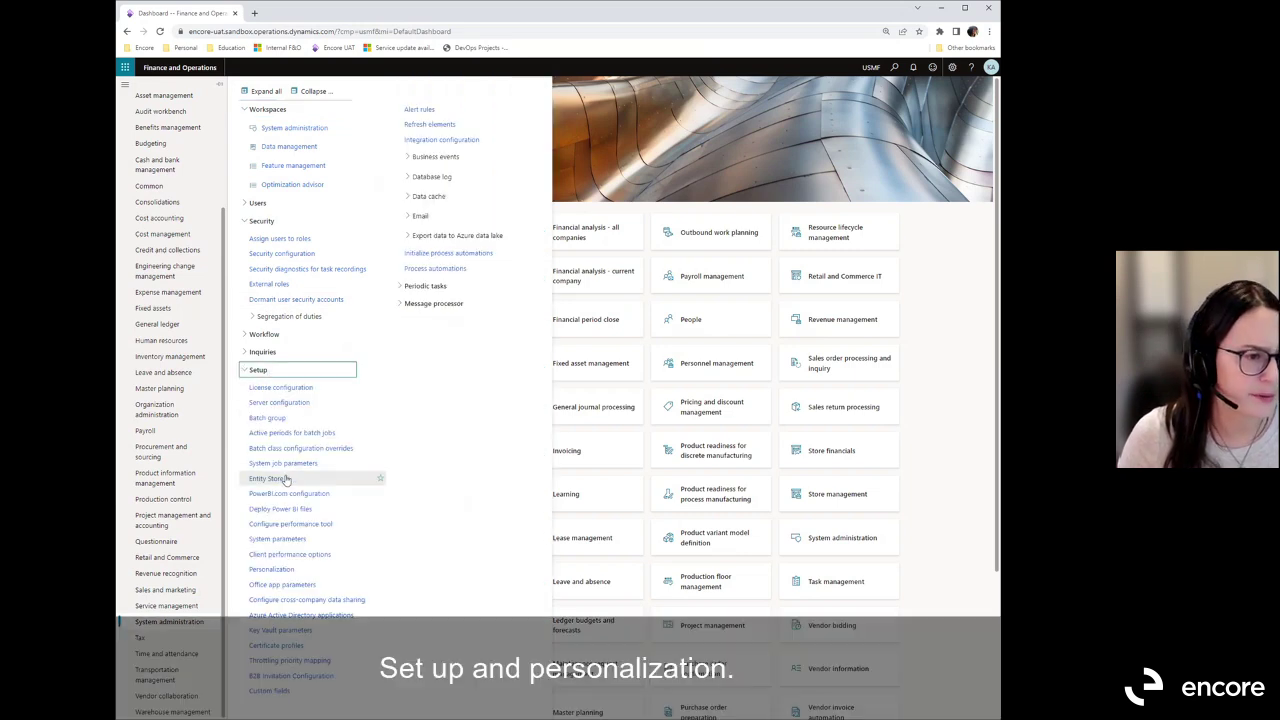
click(290, 571)
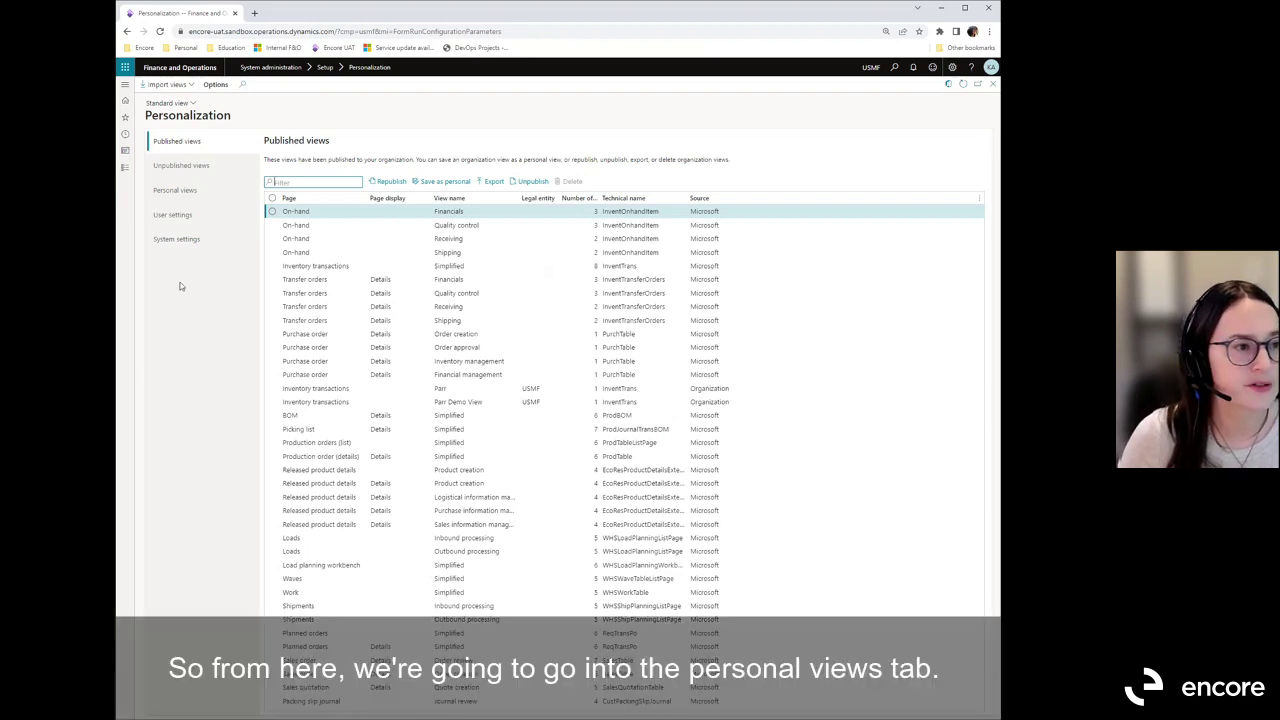
click(199, 190)
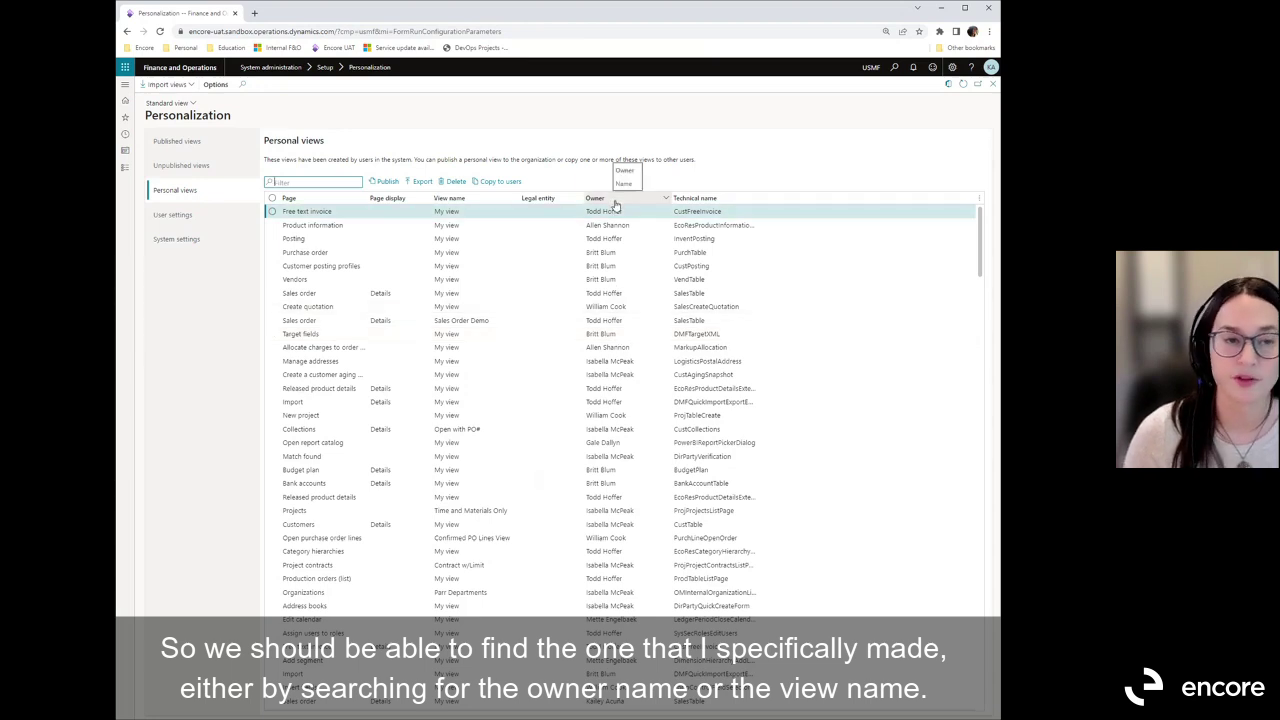
Filter the personal views to those with KA in the view name
click(451, 200)
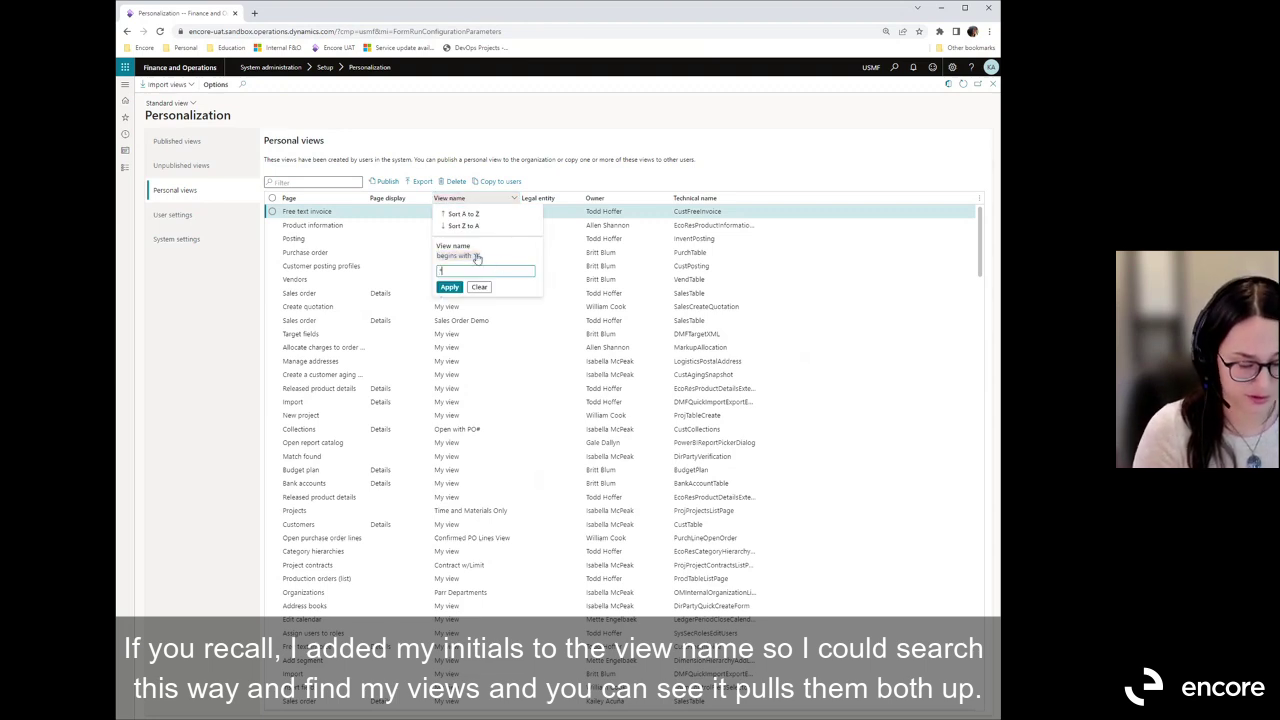
text(KA)
key(Return)
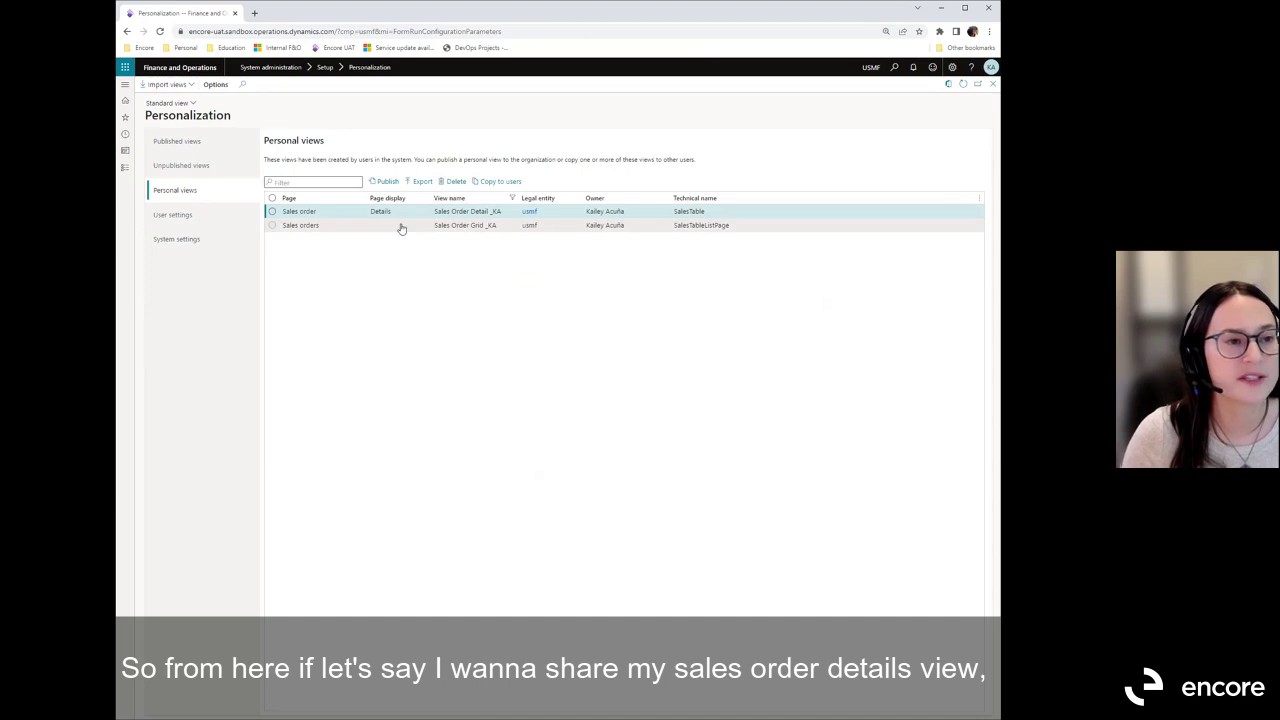
Select the Sales Order Detail _KA view and open its publishing settings with the role assignment section expanded
click(272, 212)
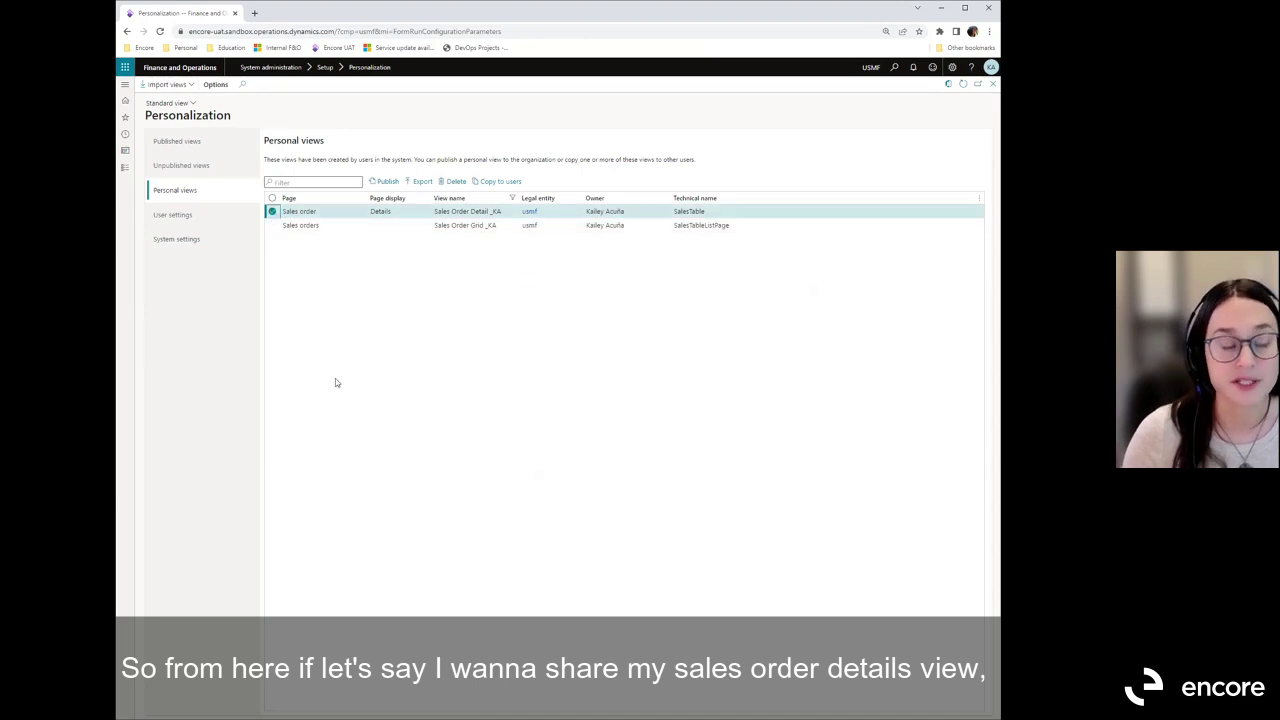
click(272, 213)
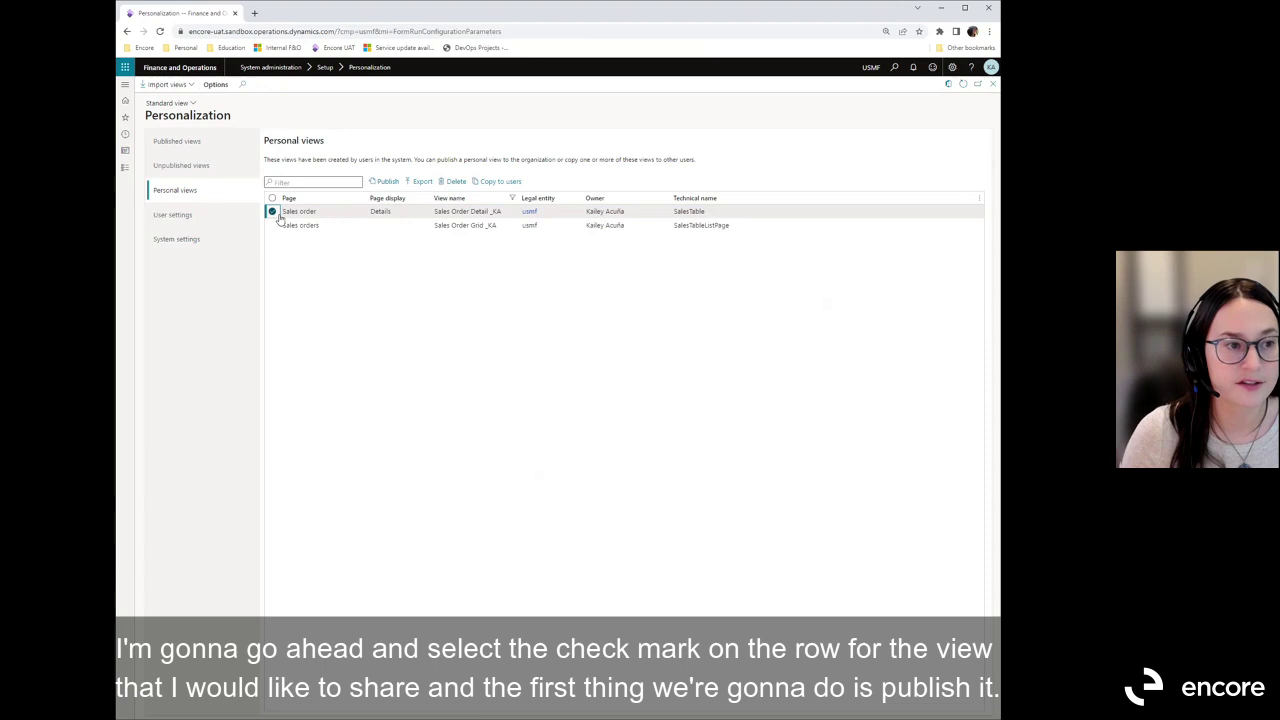
click(385, 182)
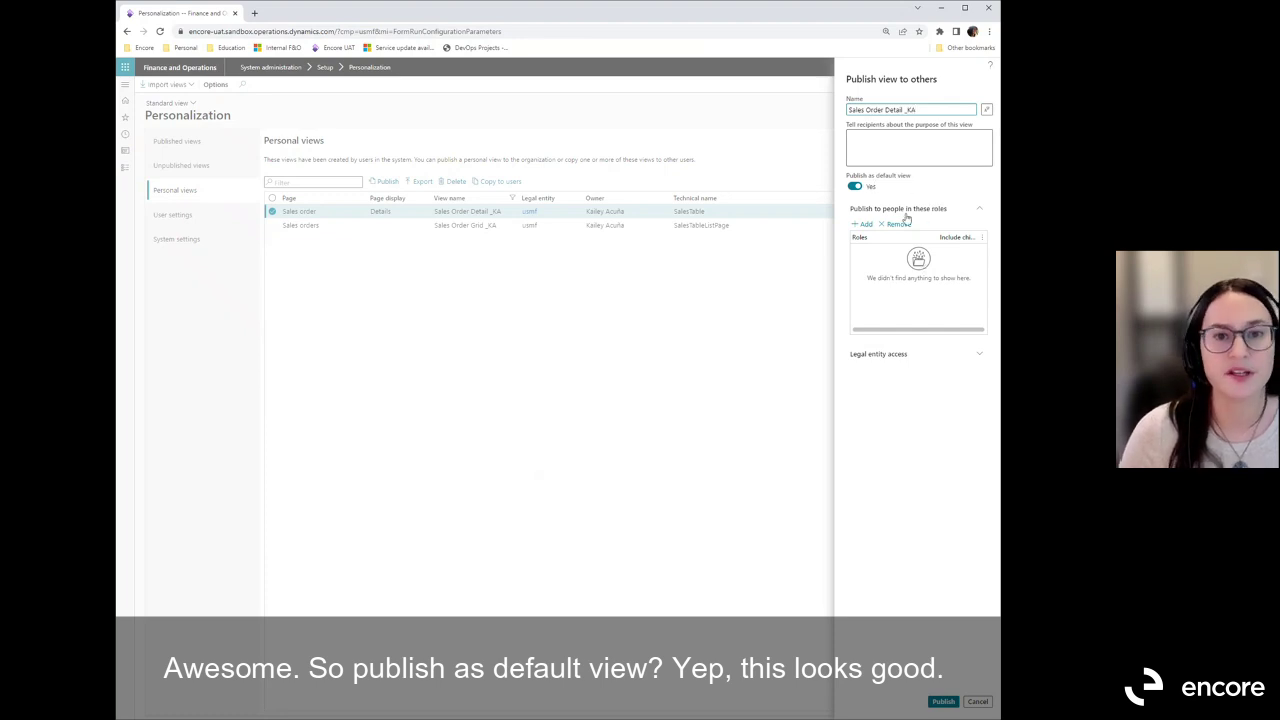
click(979, 209)
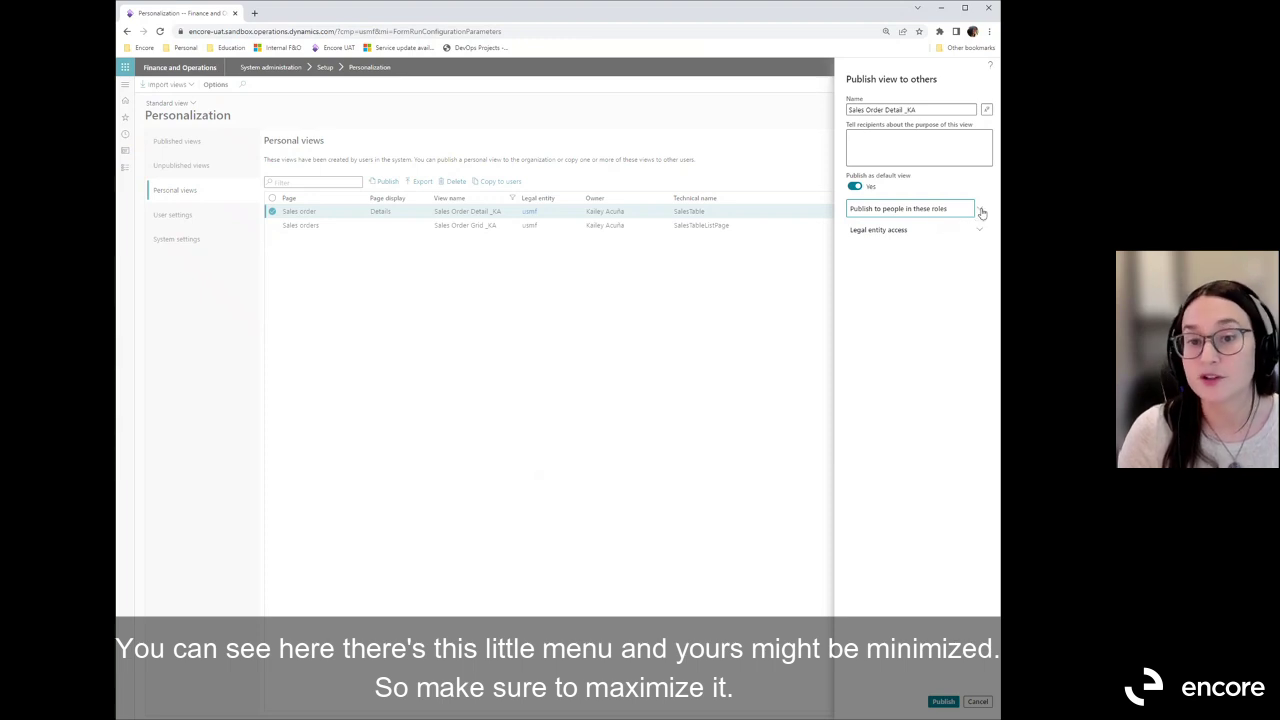
click(981, 212)
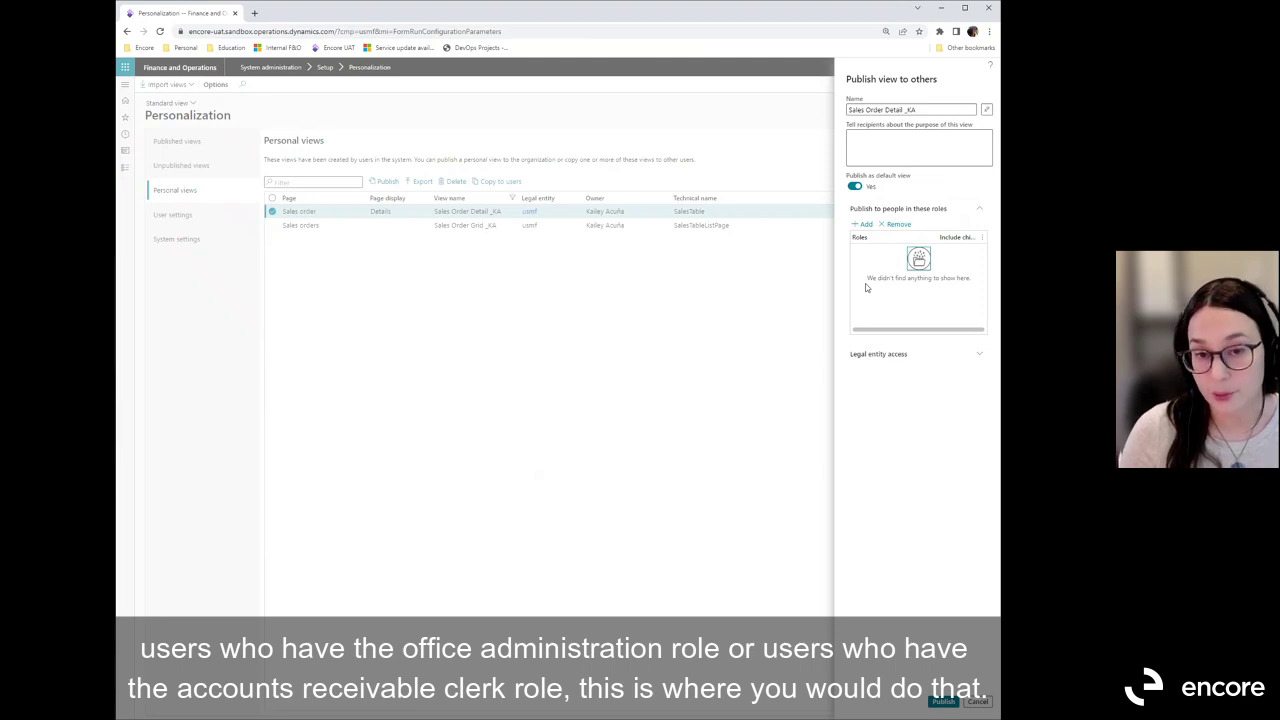
Add the Accounts receivable clerk role to the view's publishing roles and check the option for including child roles
click(866, 224)
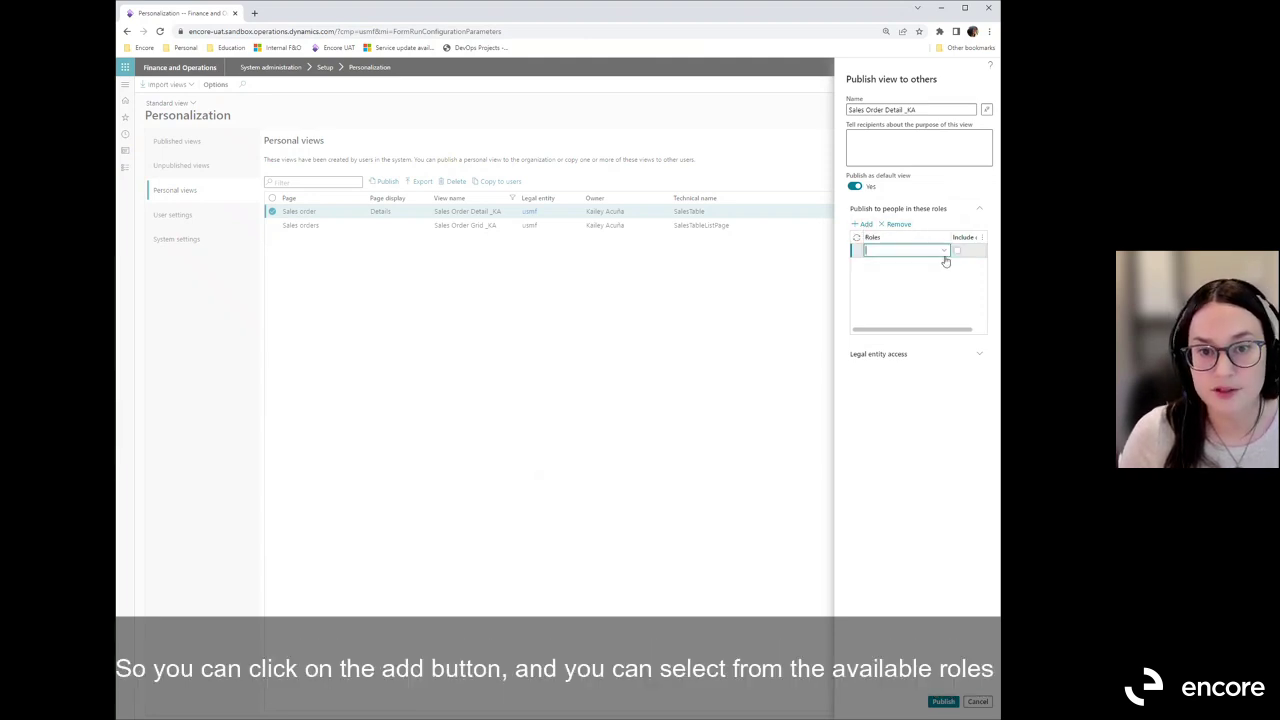
click(946, 251)
scroll(942, 300, down, 1)
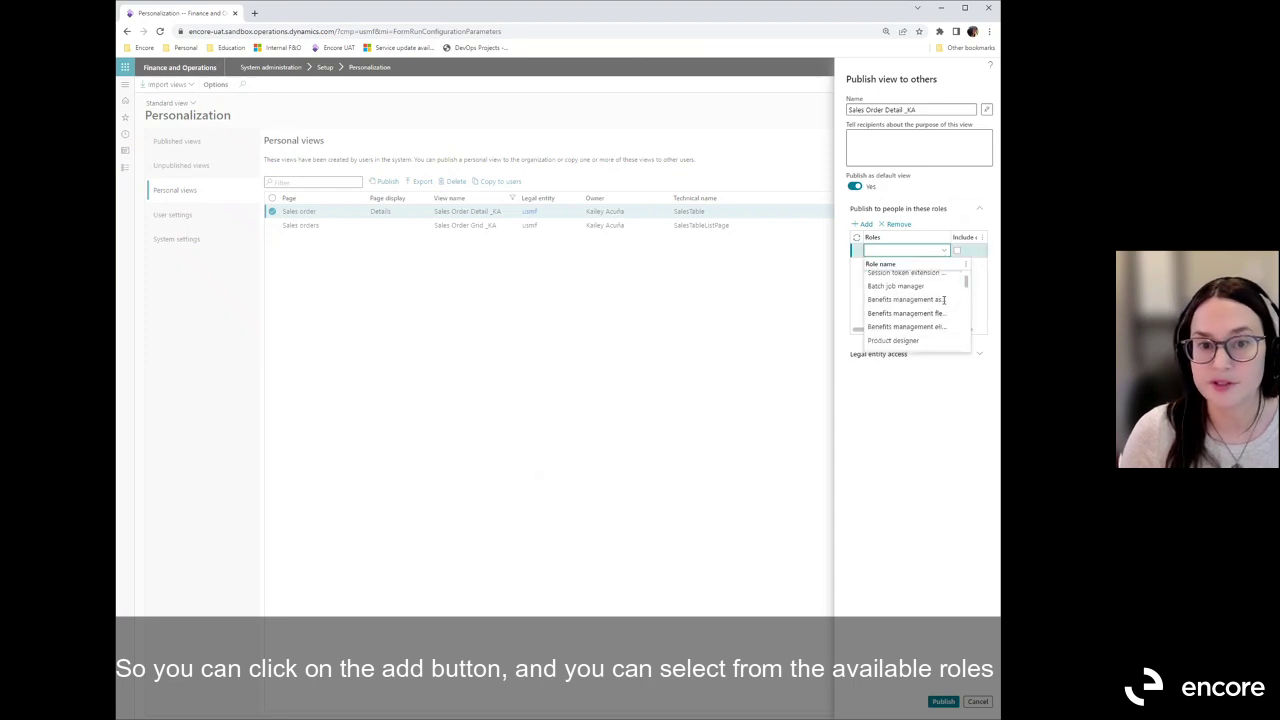
scroll(942, 300, down, 4)
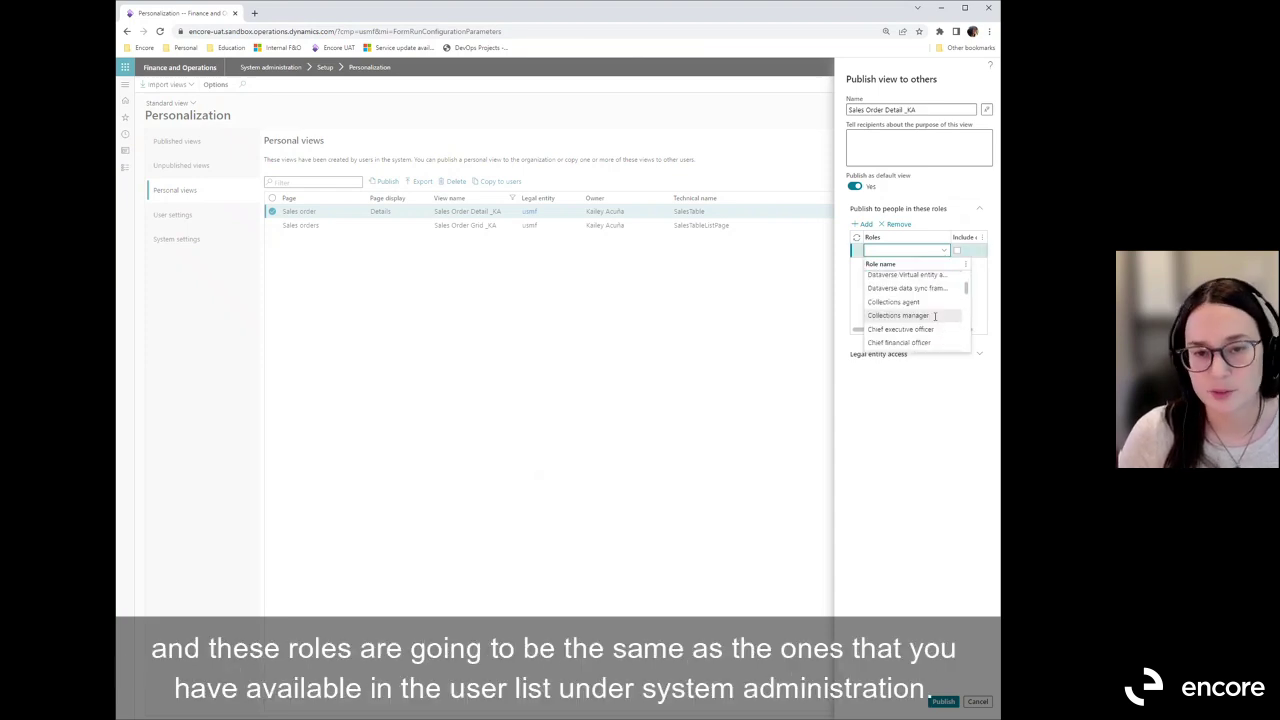
scroll(933, 317, down, 3)
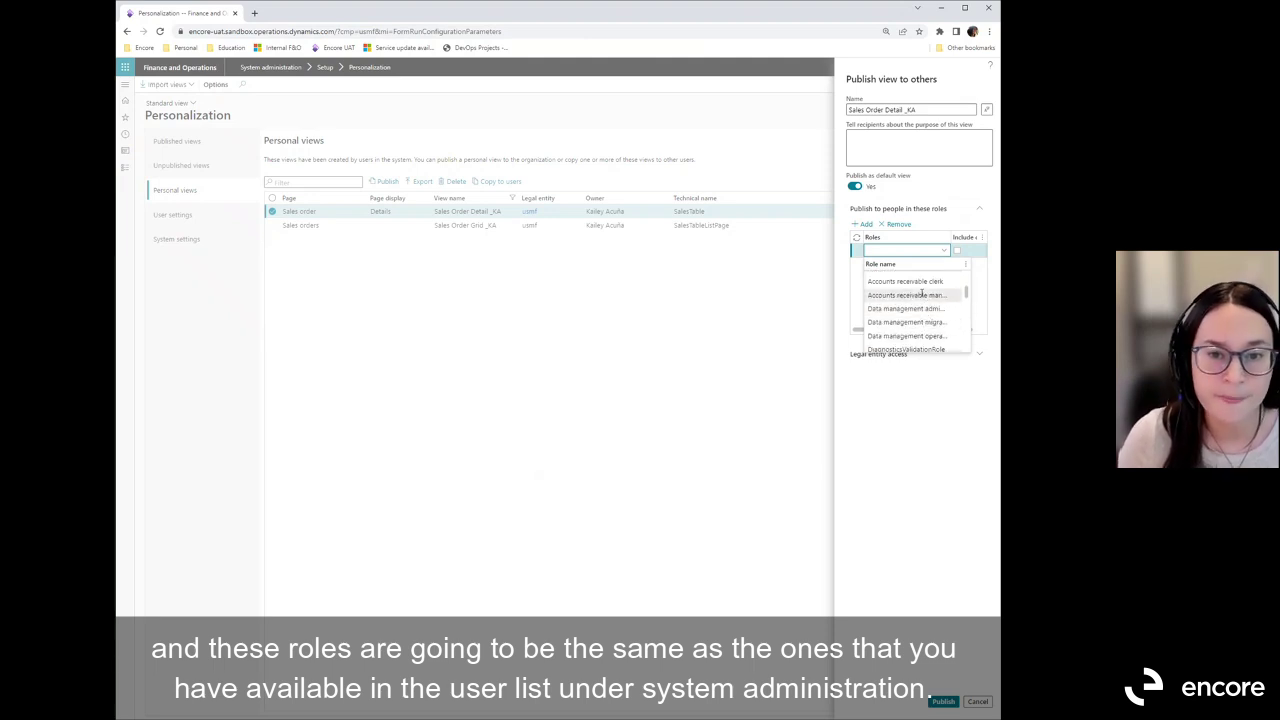
click(920, 284)
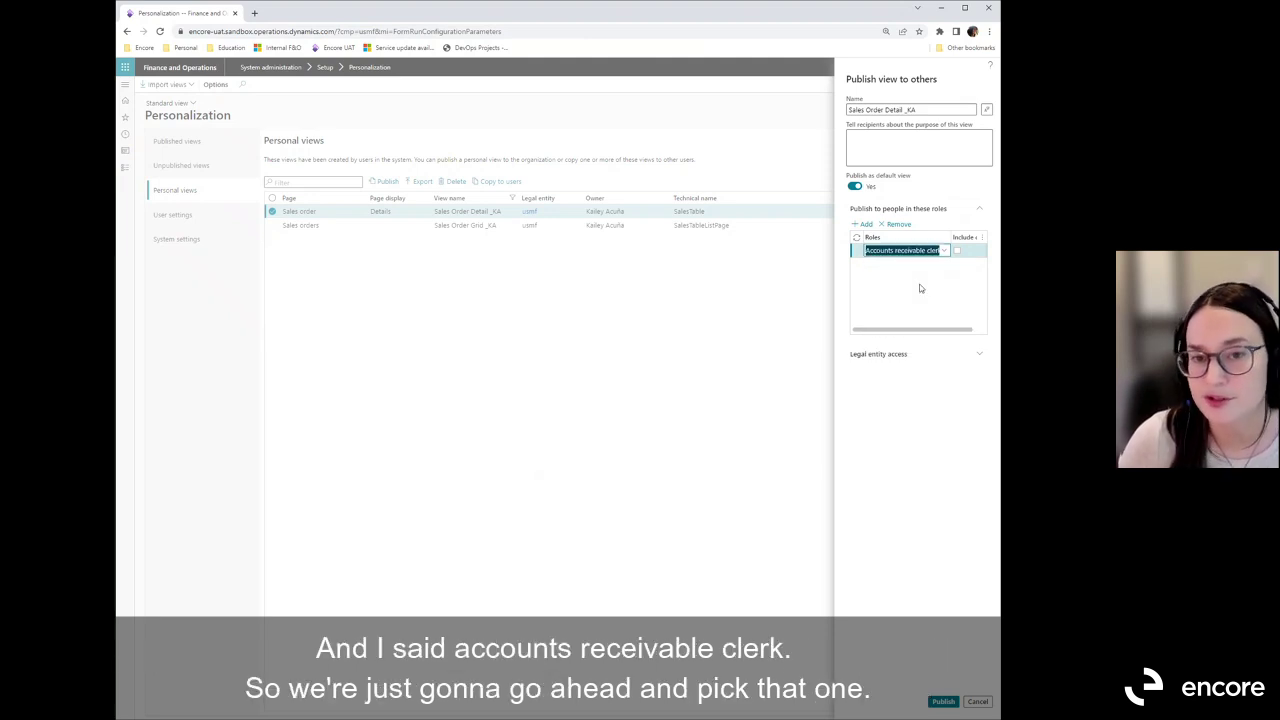
drag(924, 331, 938, 331)
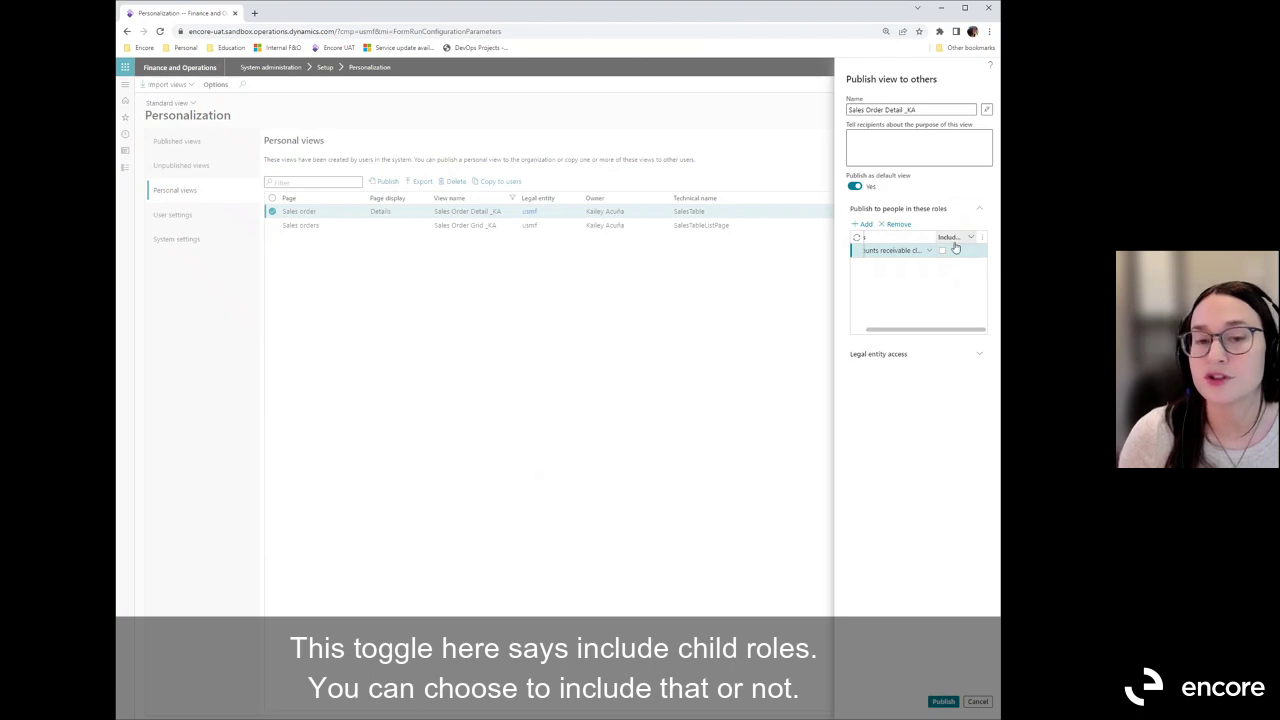
drag(938, 331, 924, 331)
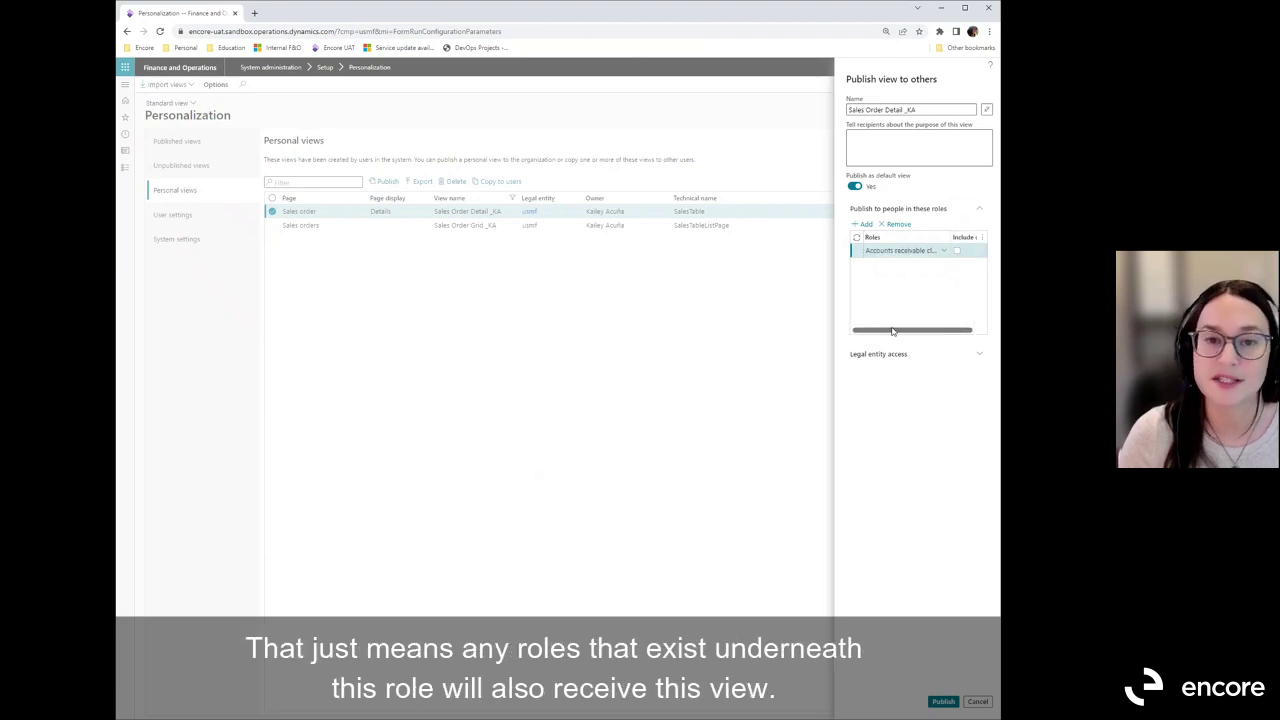
click(903, 251)
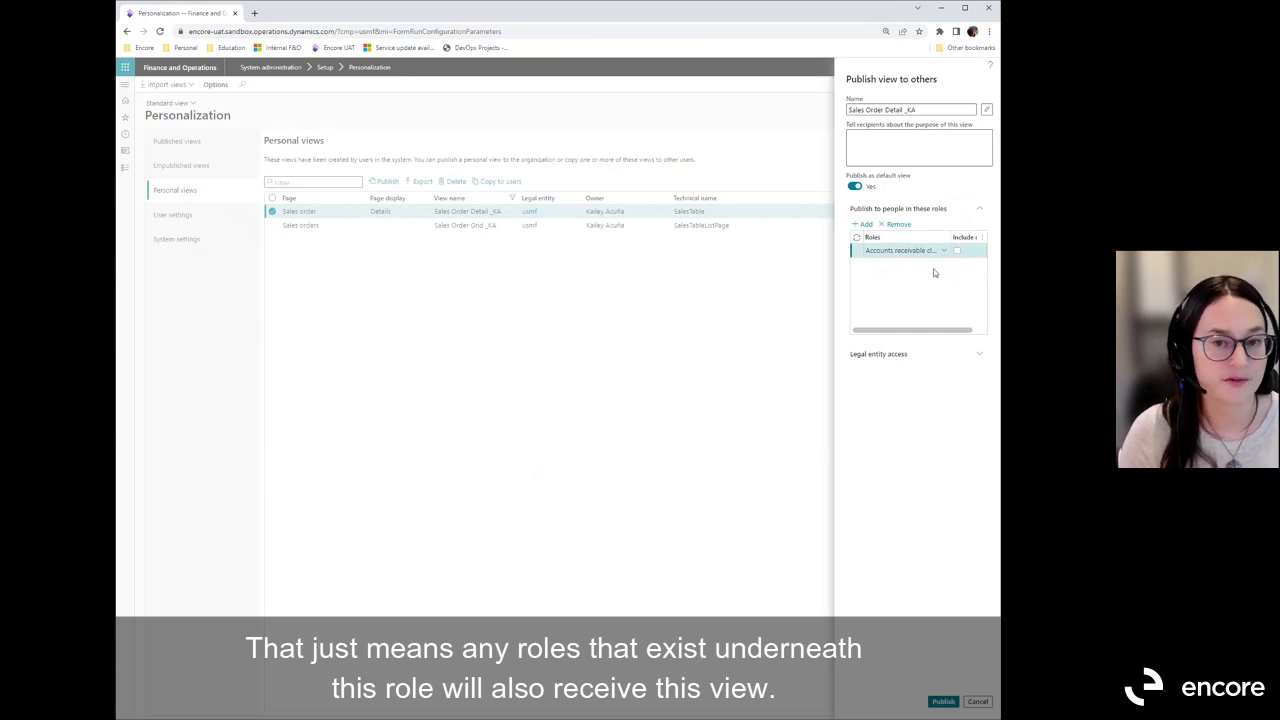
Check the legal entity access options, publish the Sales Order Detail _KA view, and read the resulting notification
click(978, 356)
click(978, 356)
click(978, 357)
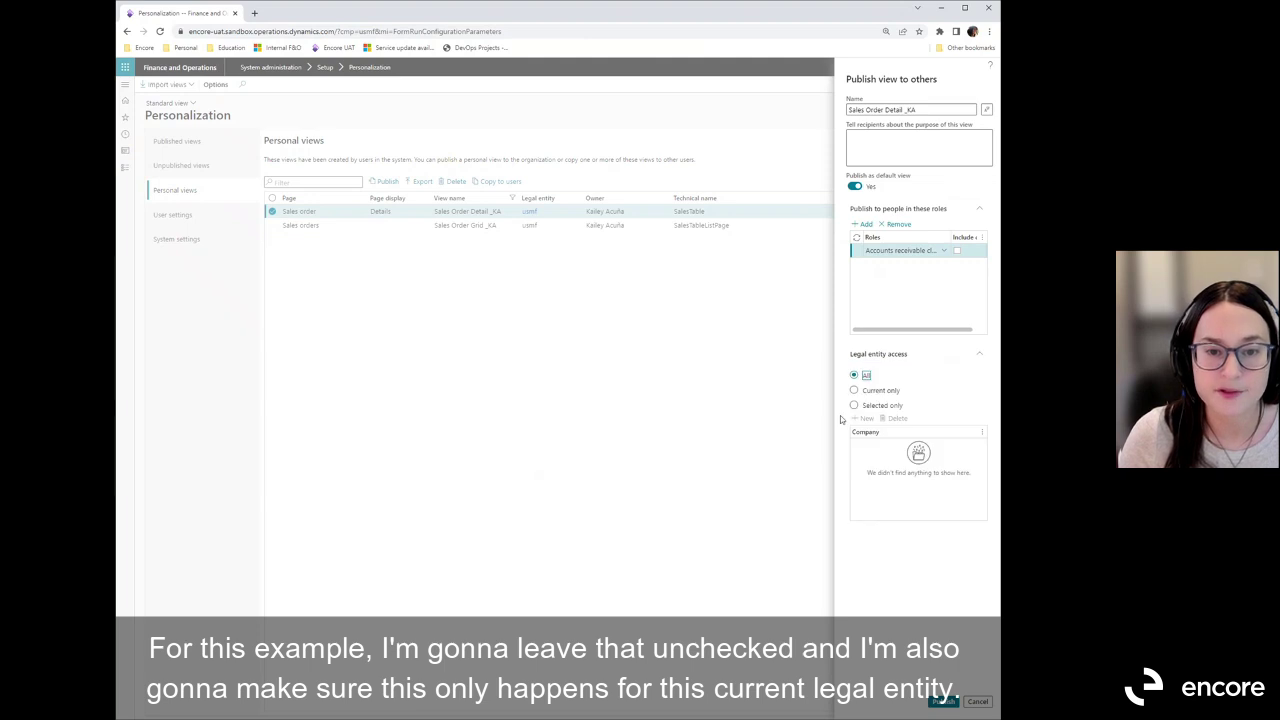
click(981, 357)
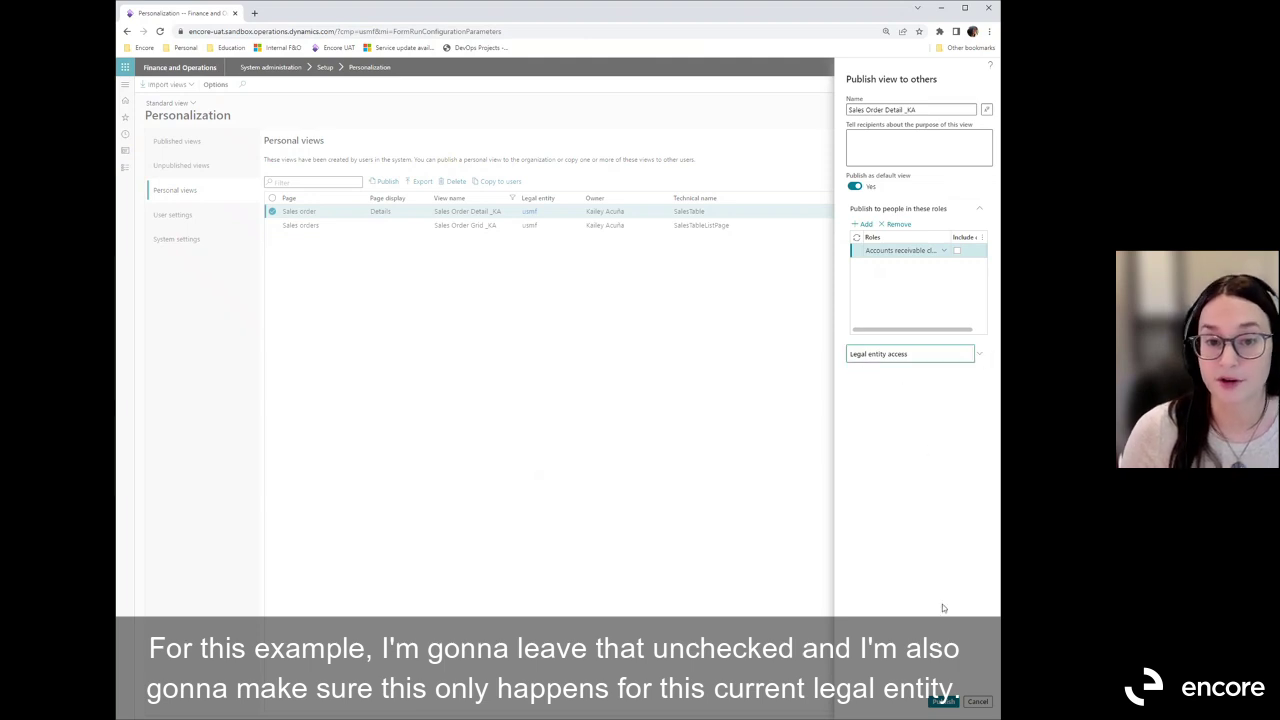
click(945, 703)
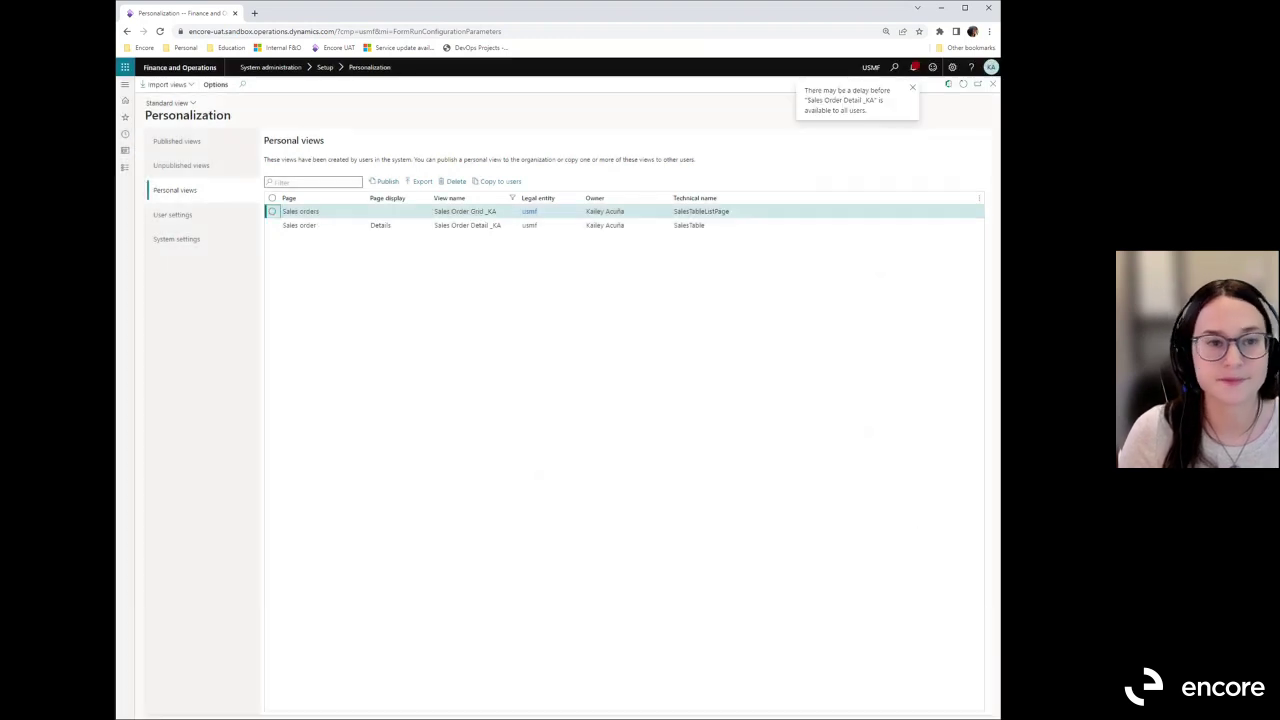
click(913, 68)
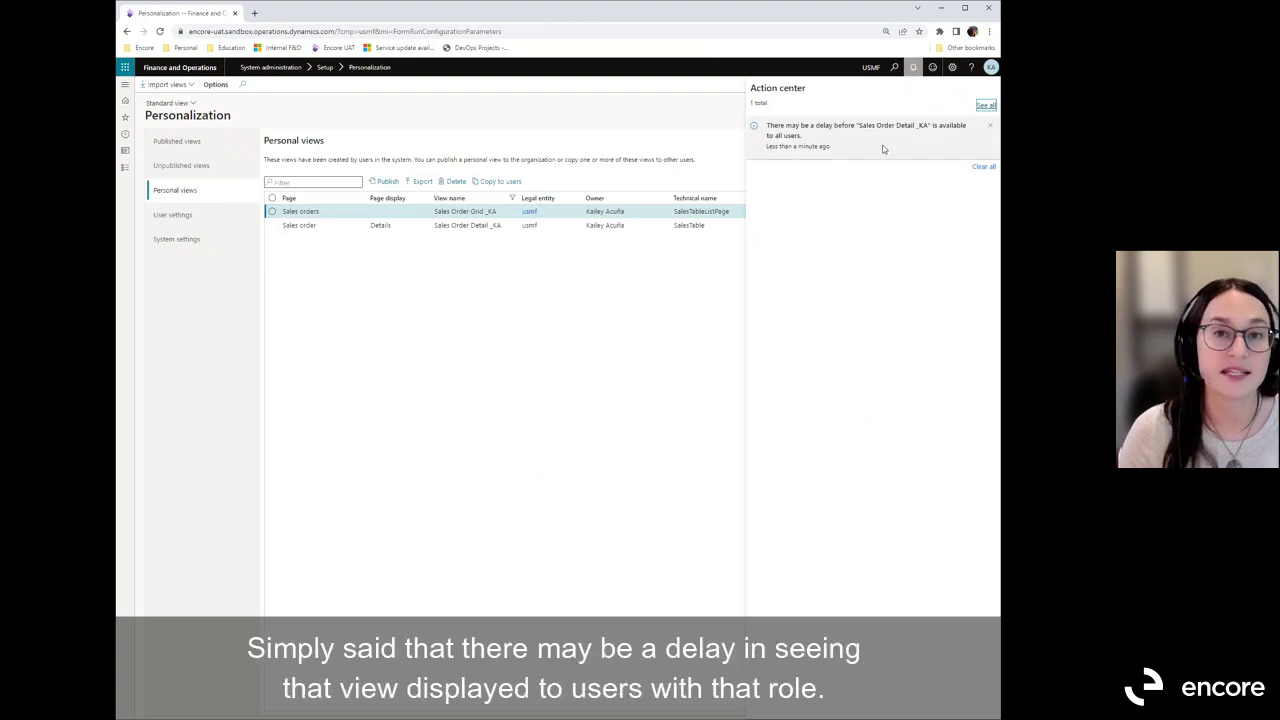
click(913, 68)
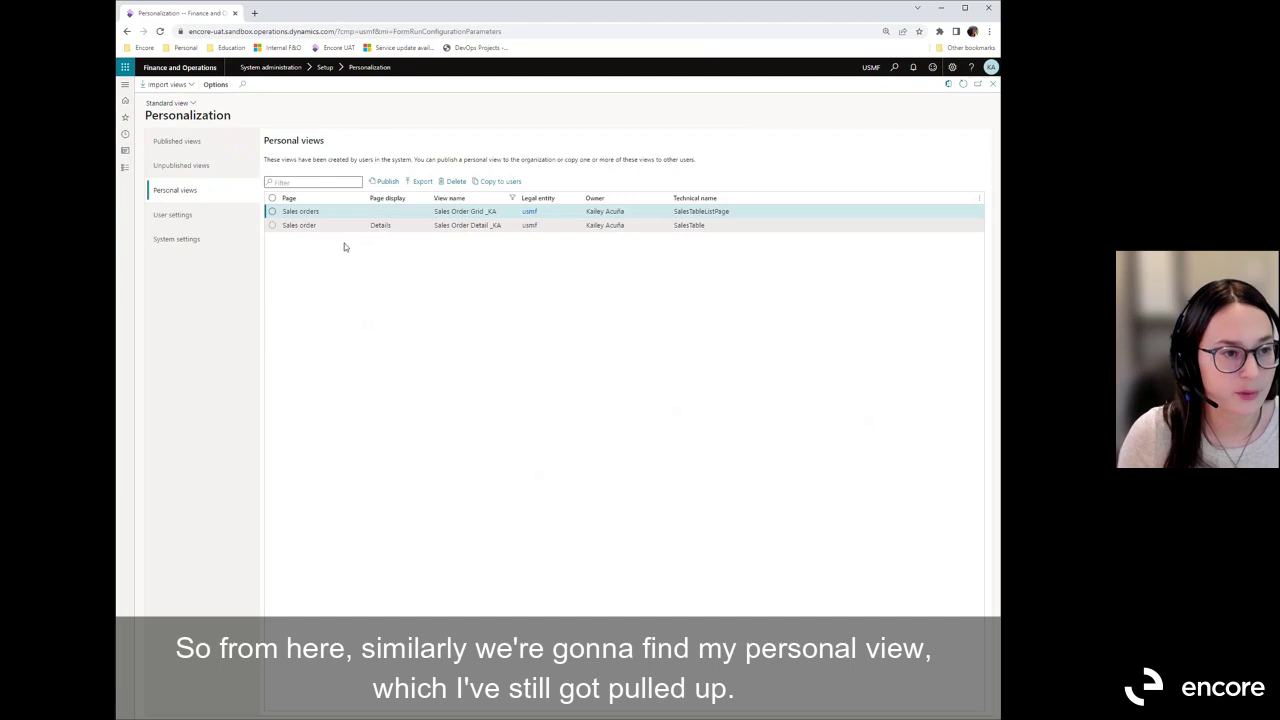
Copy the Sales Order Grid _KA personal view to one other user from the user list
click(271, 212)
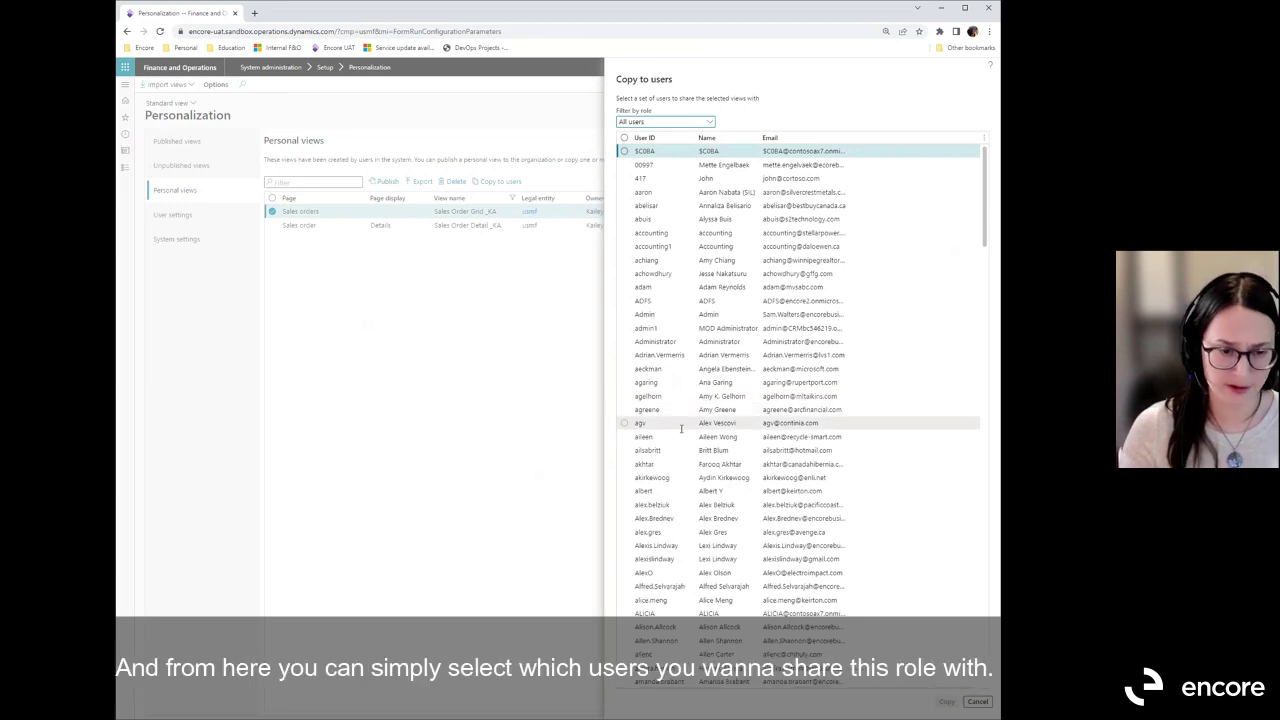
scroll(645, 405, down, 1)
click(624, 395)
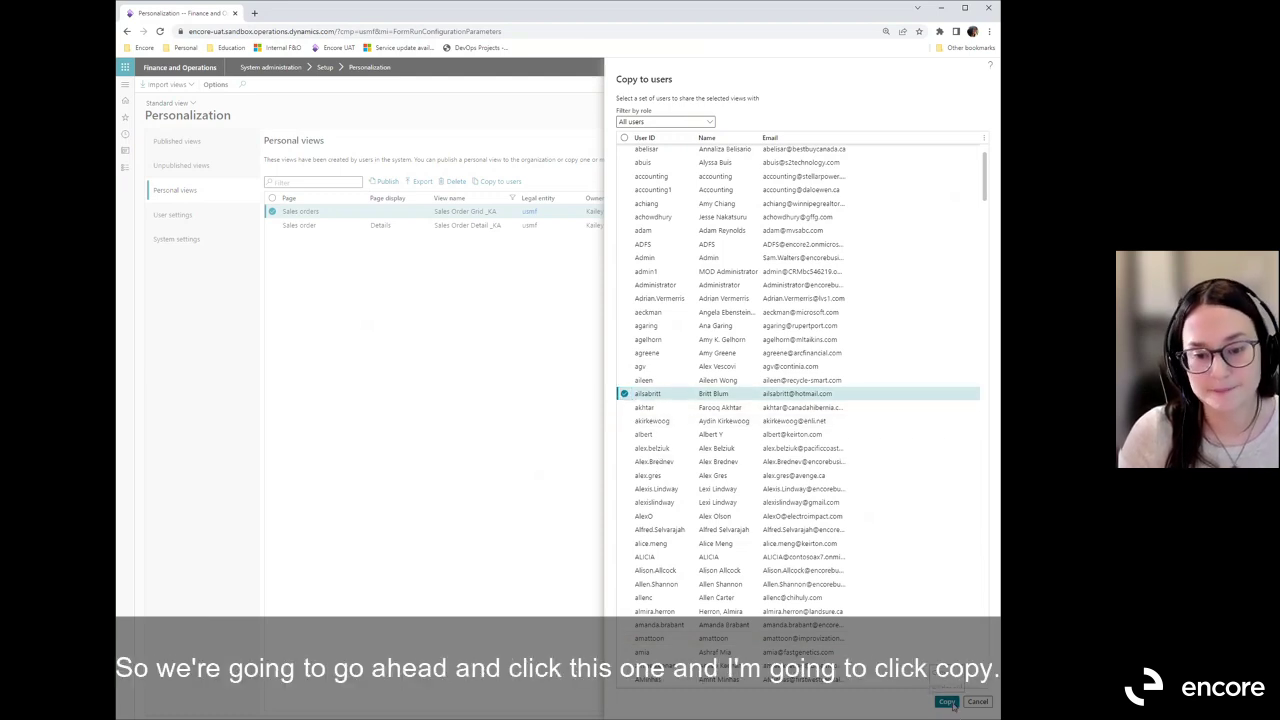
key(Return)
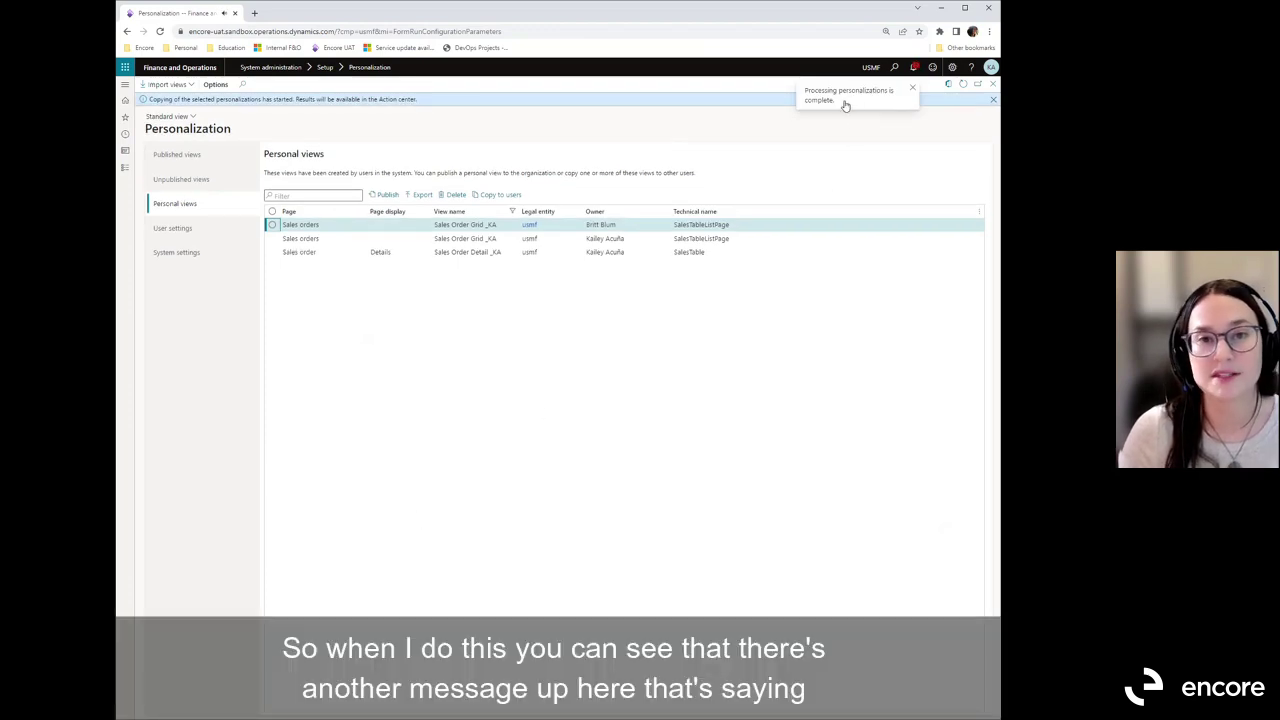
Review the notification details on the processing of the copied personalization and close the Action center
click(913, 67)
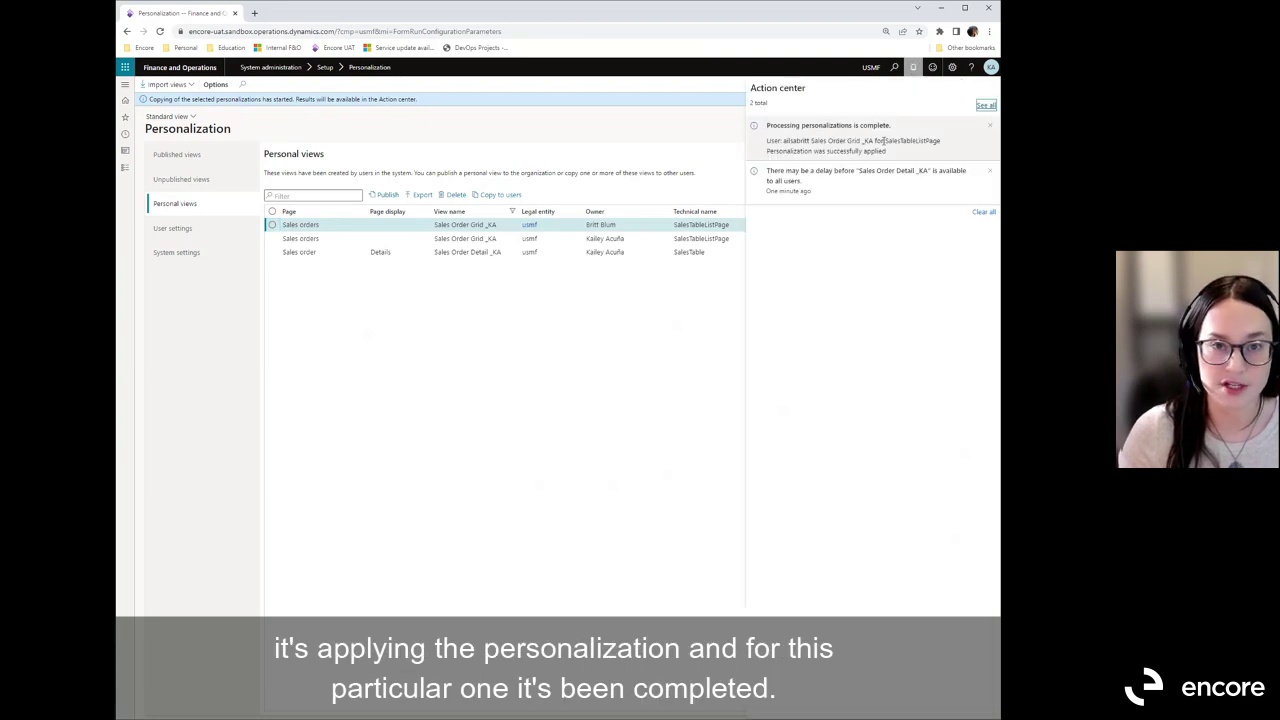
mouse_move(895, 153)
mouse_down()
mouse_move(760, 128)
mouse_move(895, 153)
mouse_up()
click(788, 143)
click(897, 155)
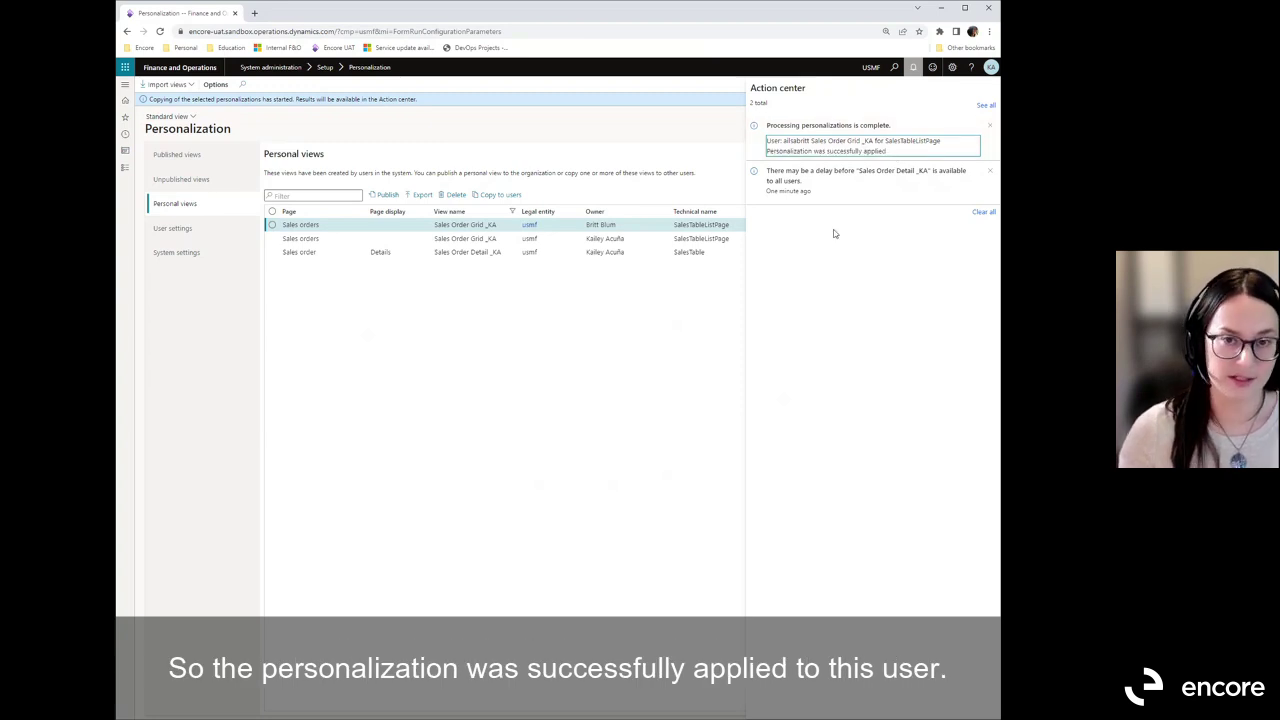
click(914, 68)
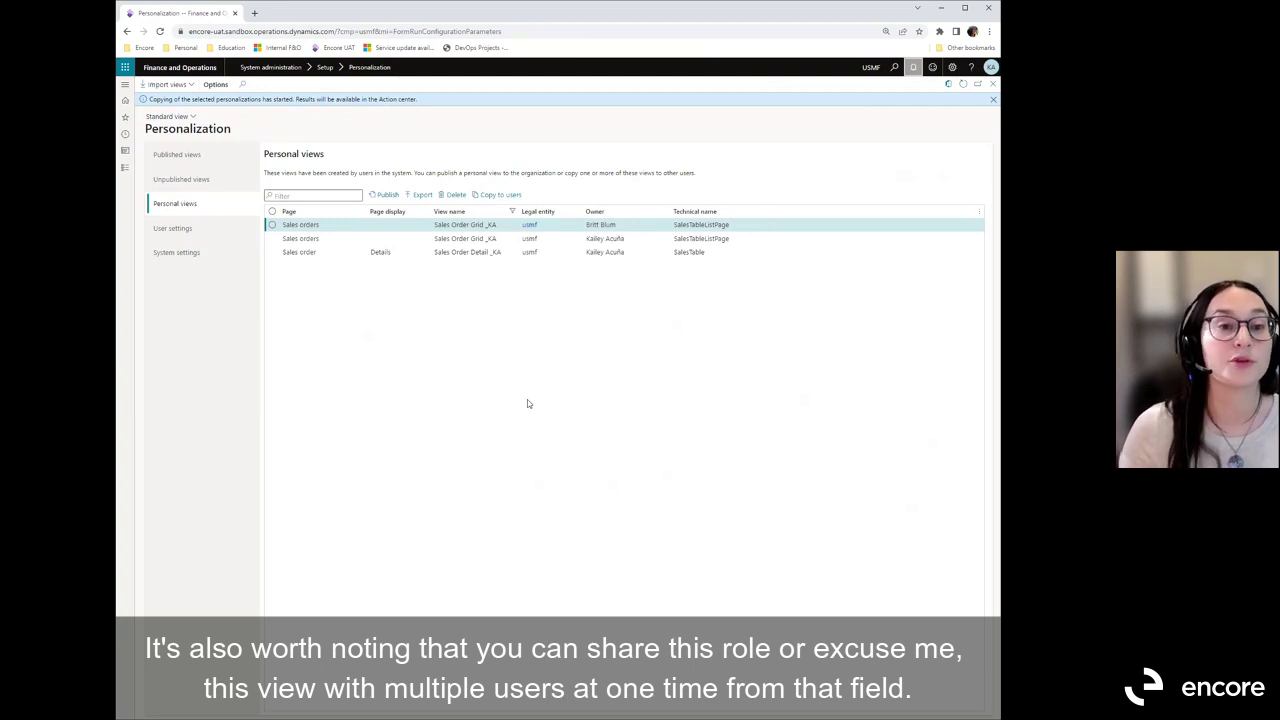
Mark four users as recipients for copying the sales order grid view and cancel without copying
click(499, 196)
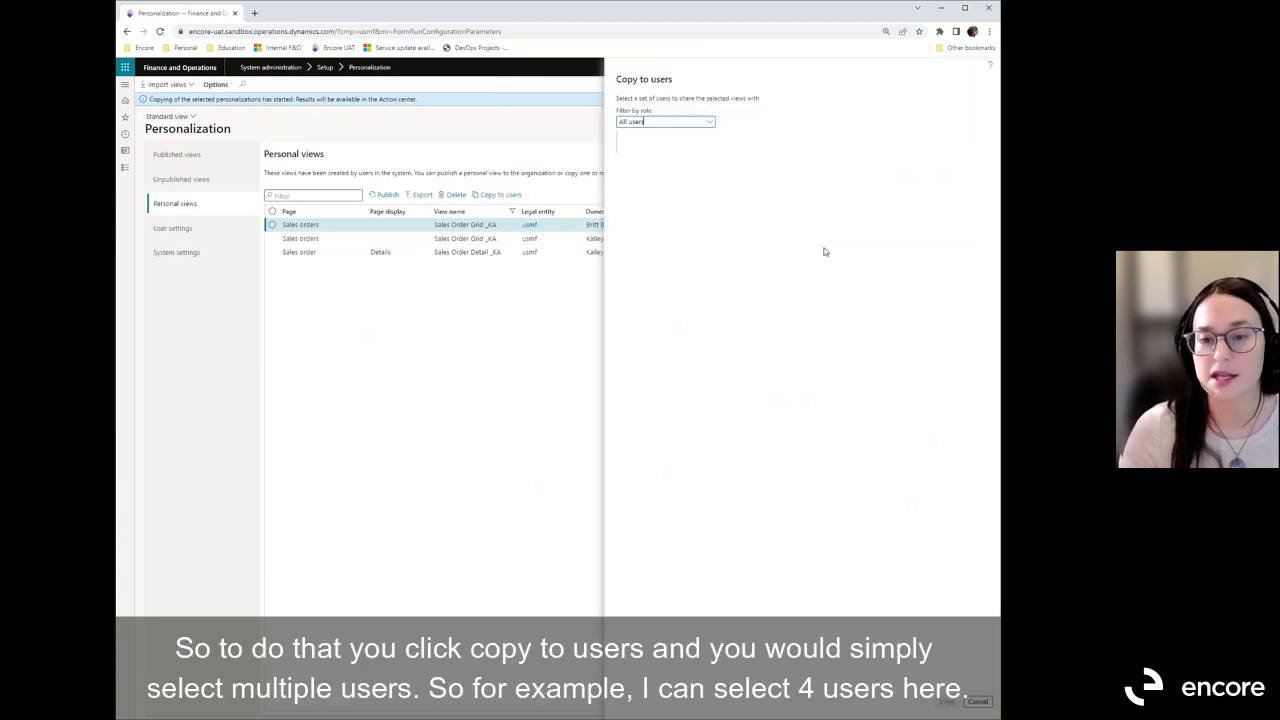
click(624, 314)
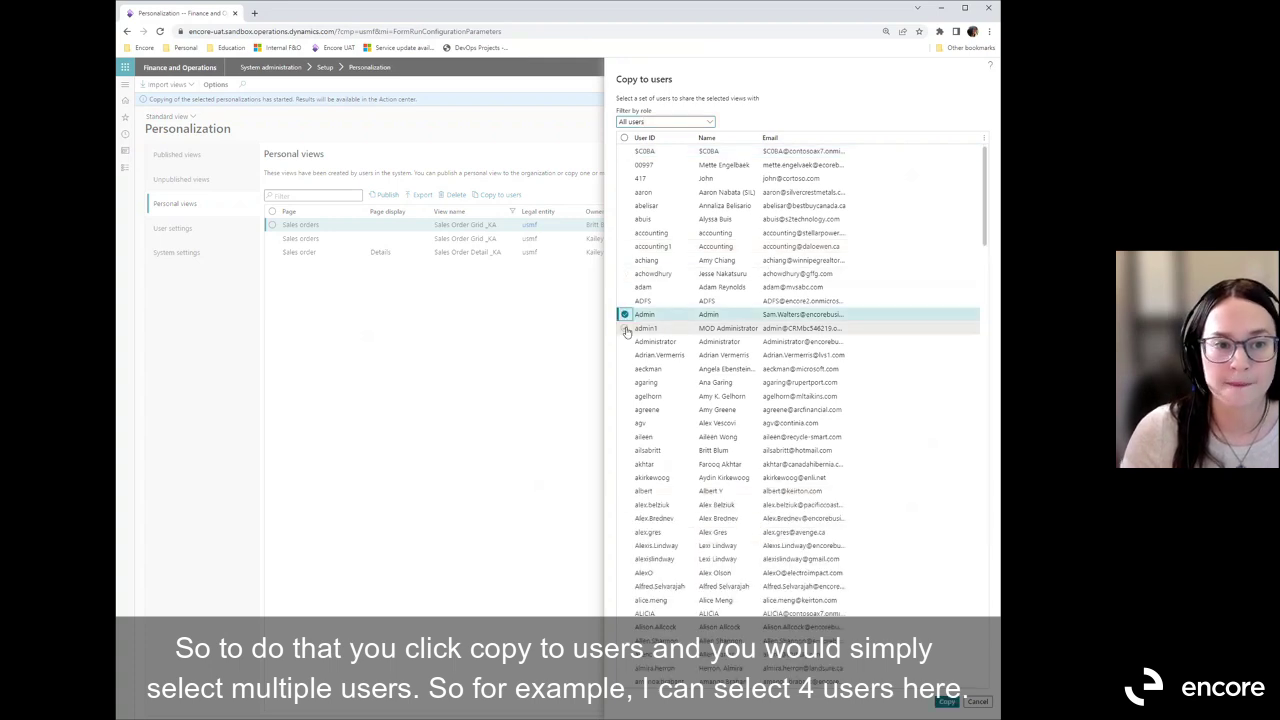
click(624, 328)
click(624, 341)
click(624, 355)
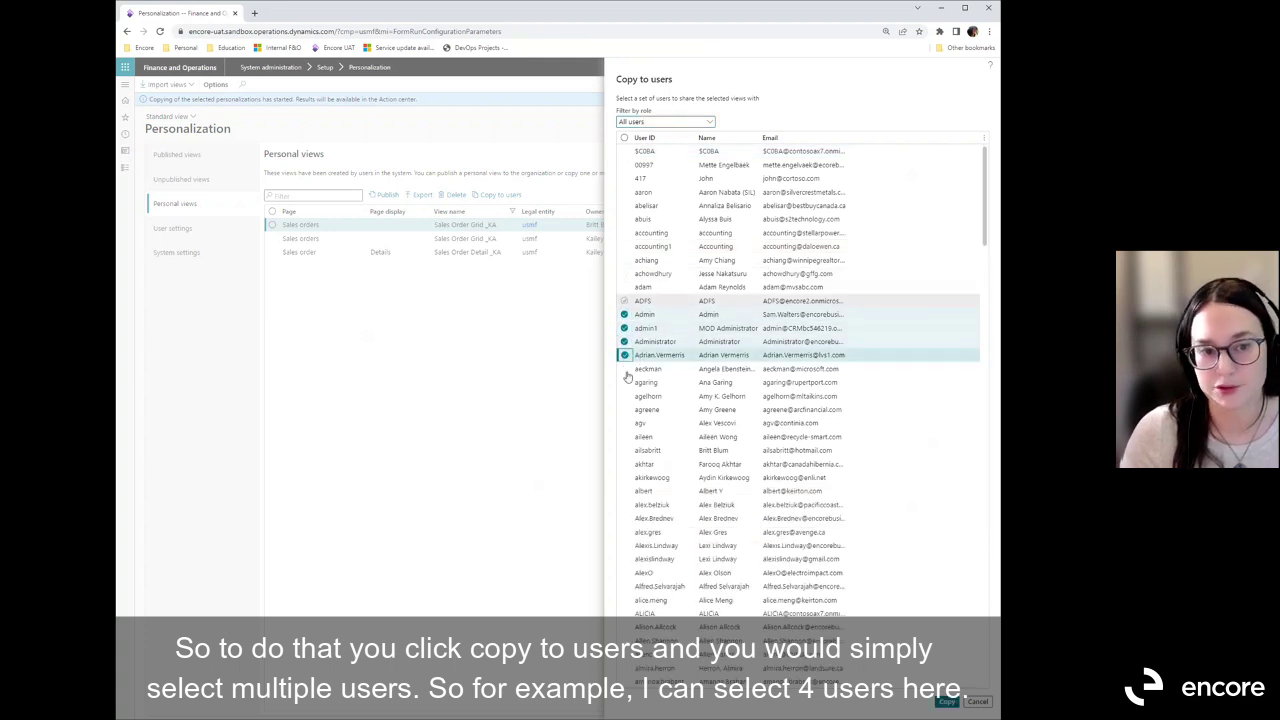
click(977, 702)
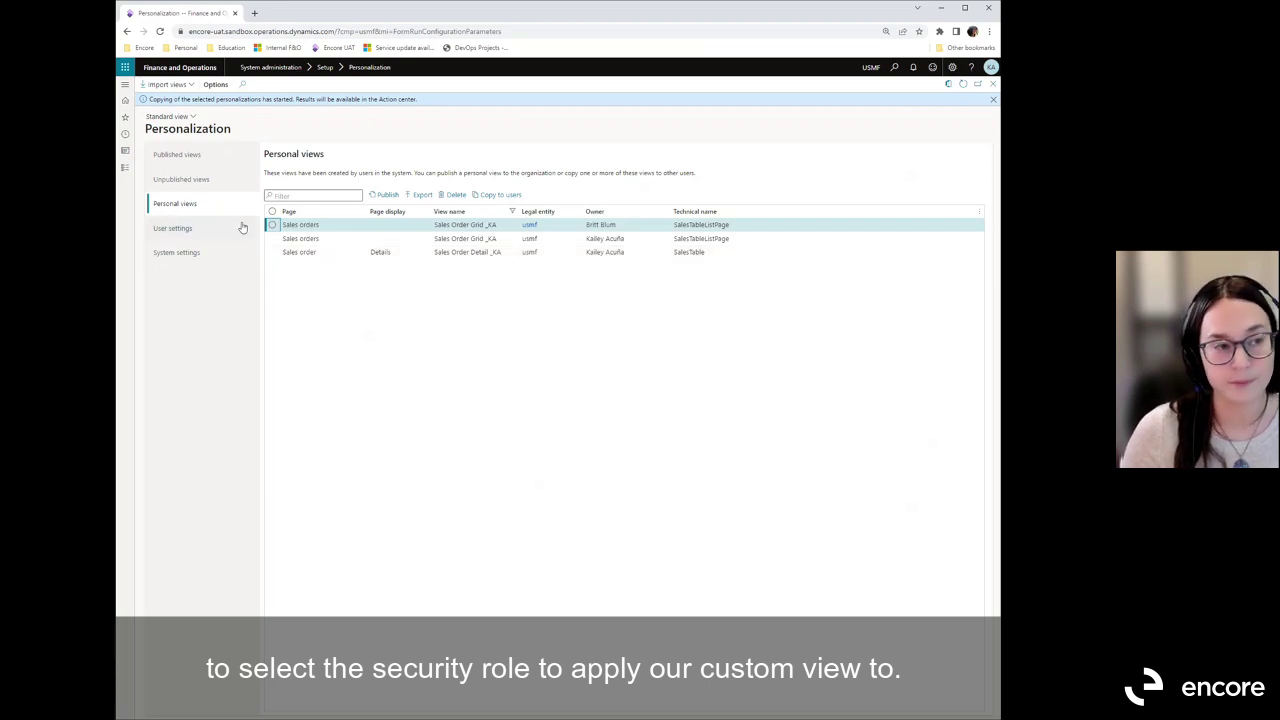
Show the published views and filter them by view name with *KA
click(176, 157)
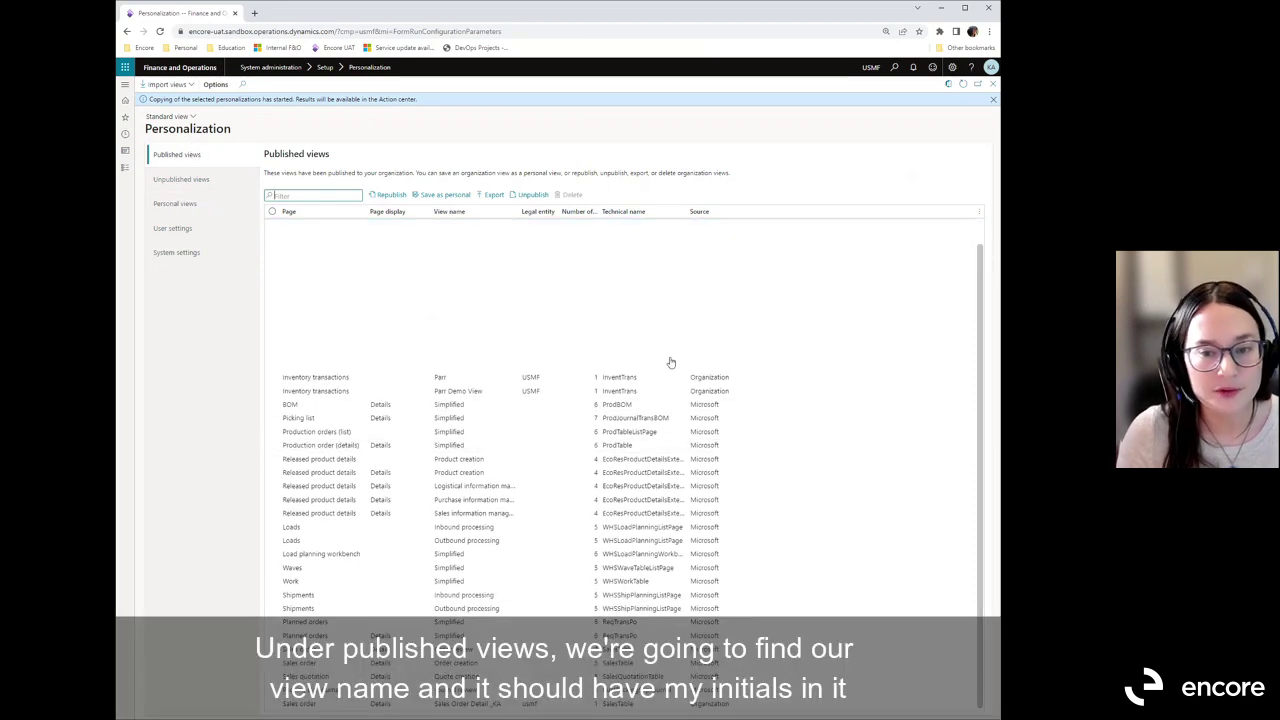
click(460, 214)
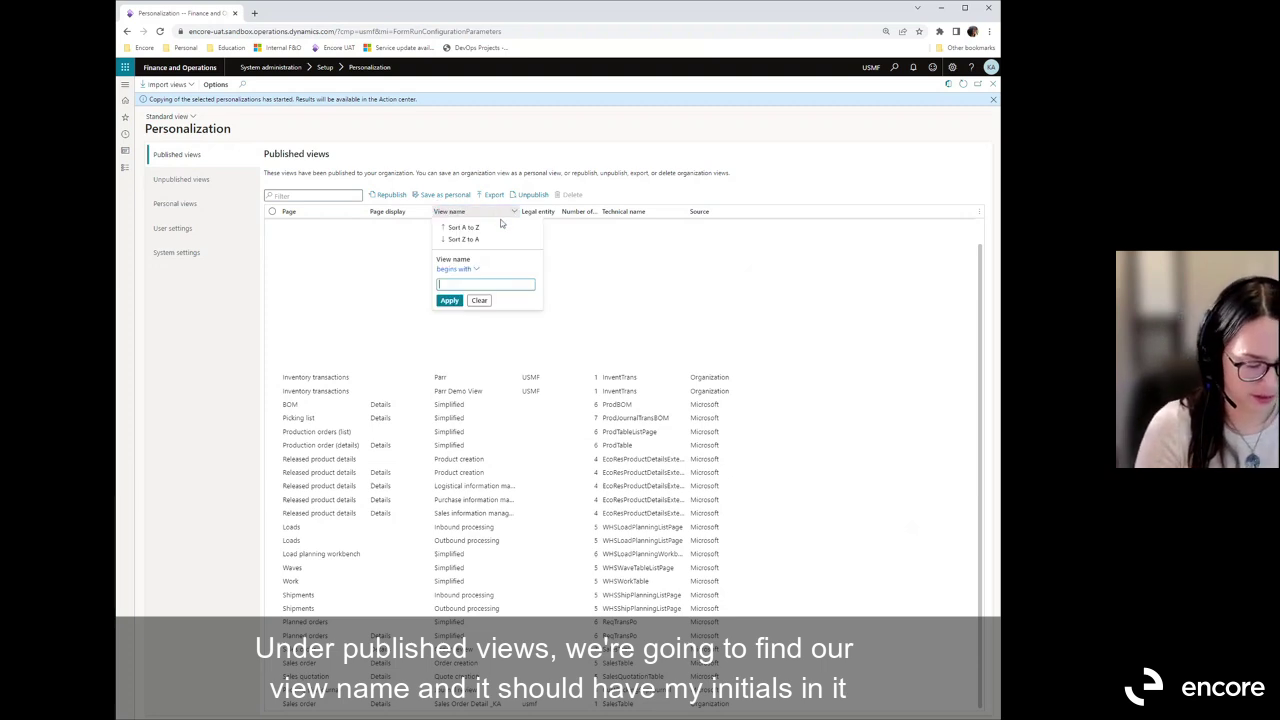
text(*KA)
key(Return)
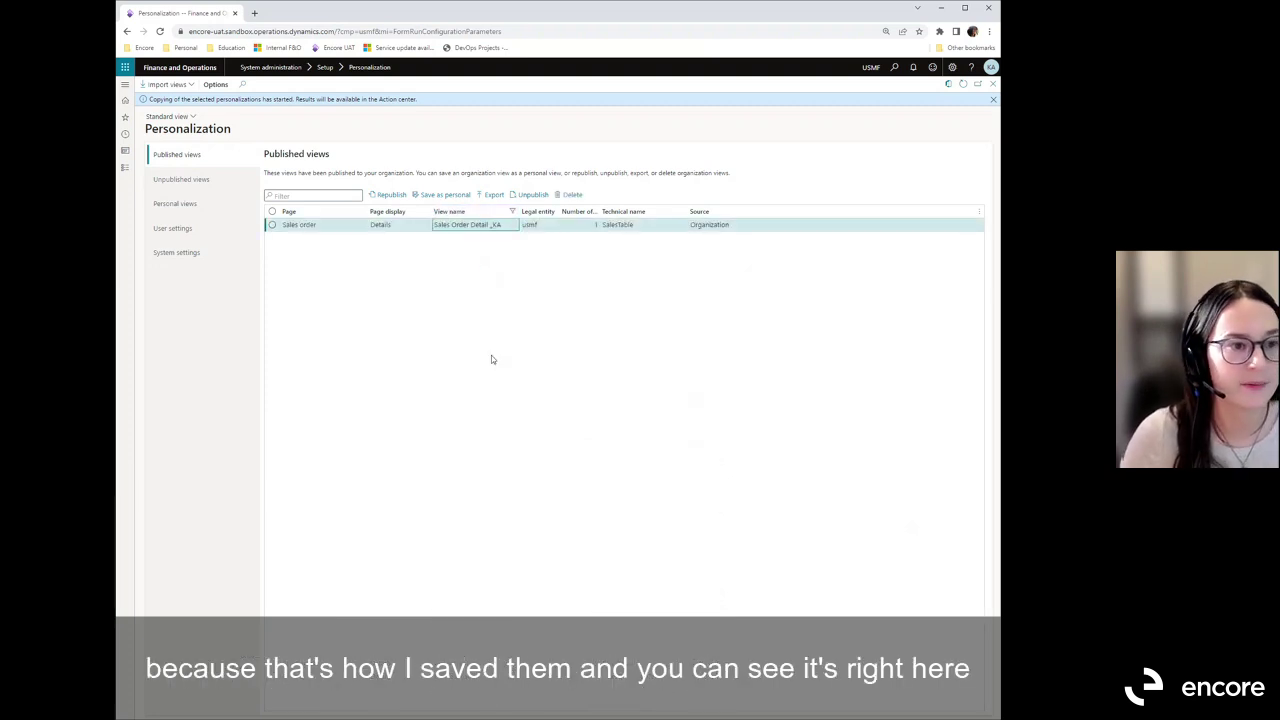
Select the published Sales Order Detail _KA view and open its republishing settings
click(272, 224)
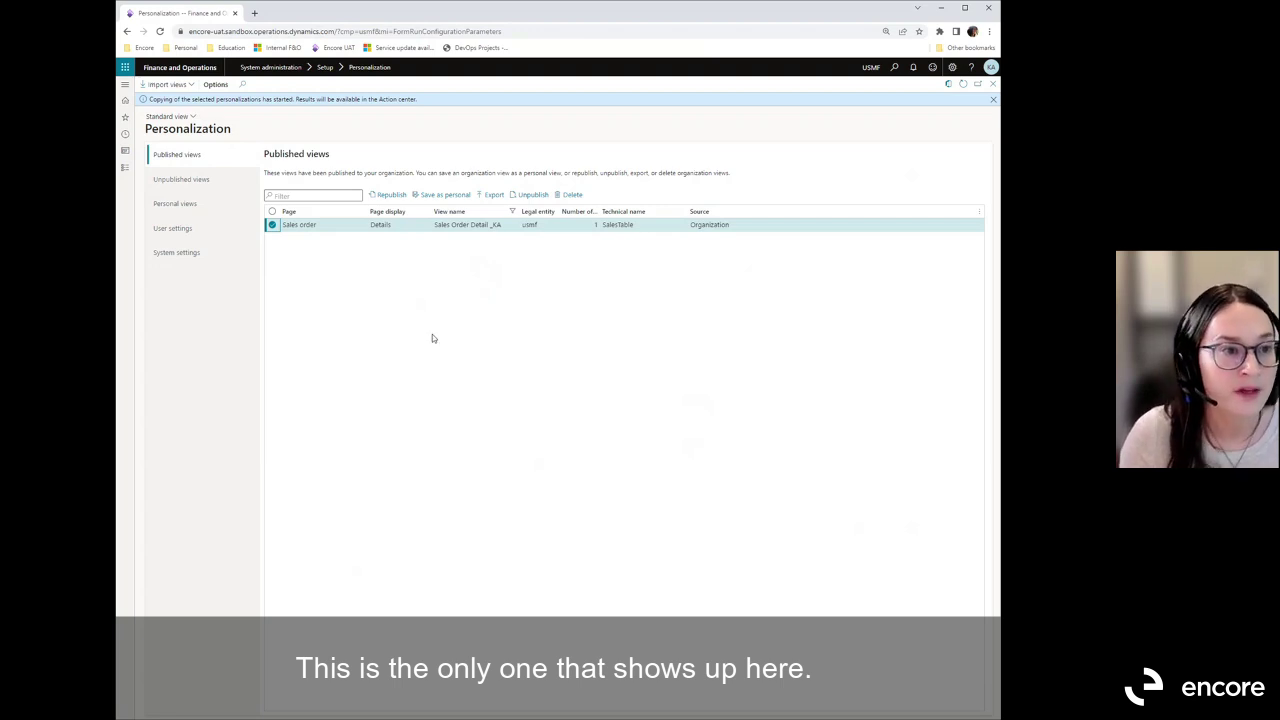
click(273, 226)
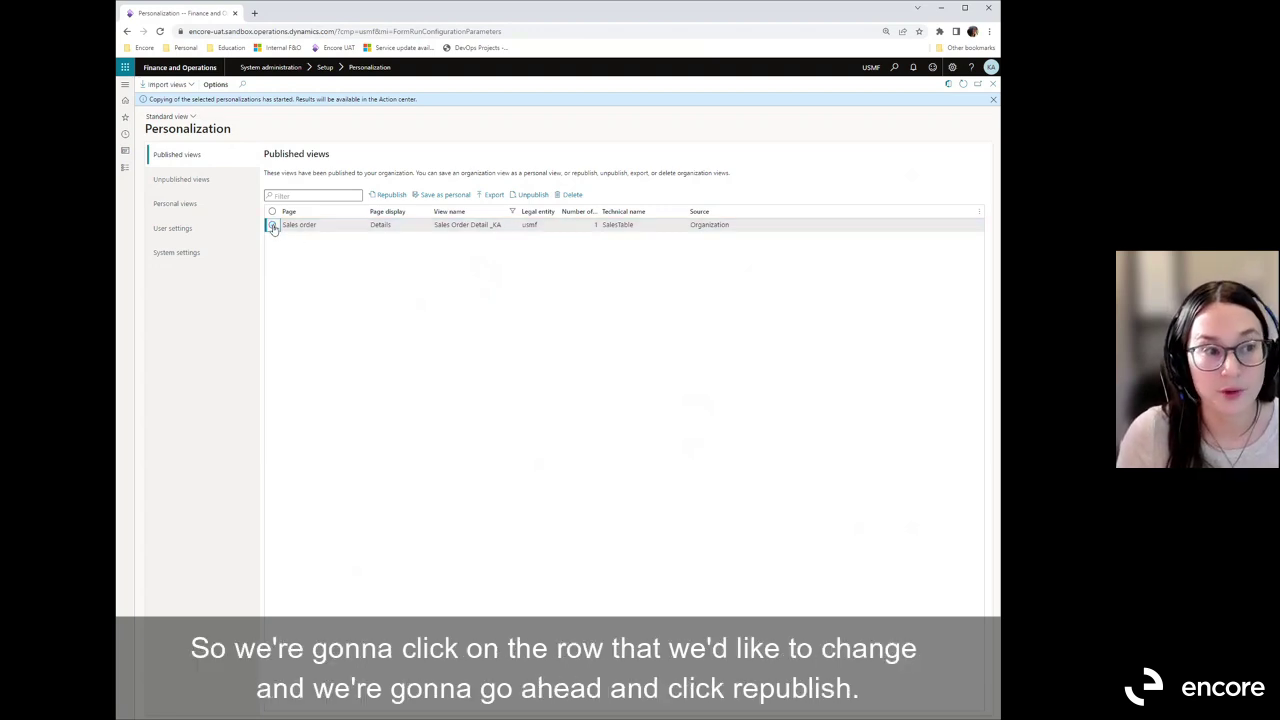
click(273, 226)
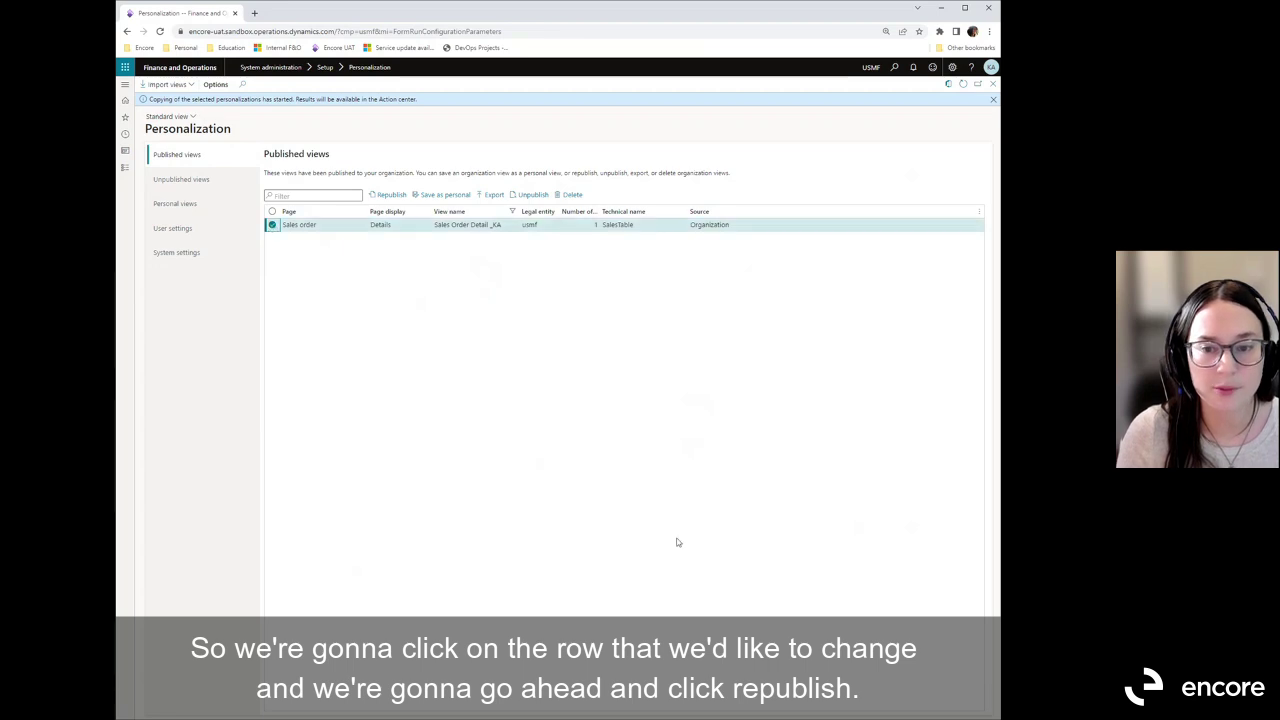
click(388, 196)
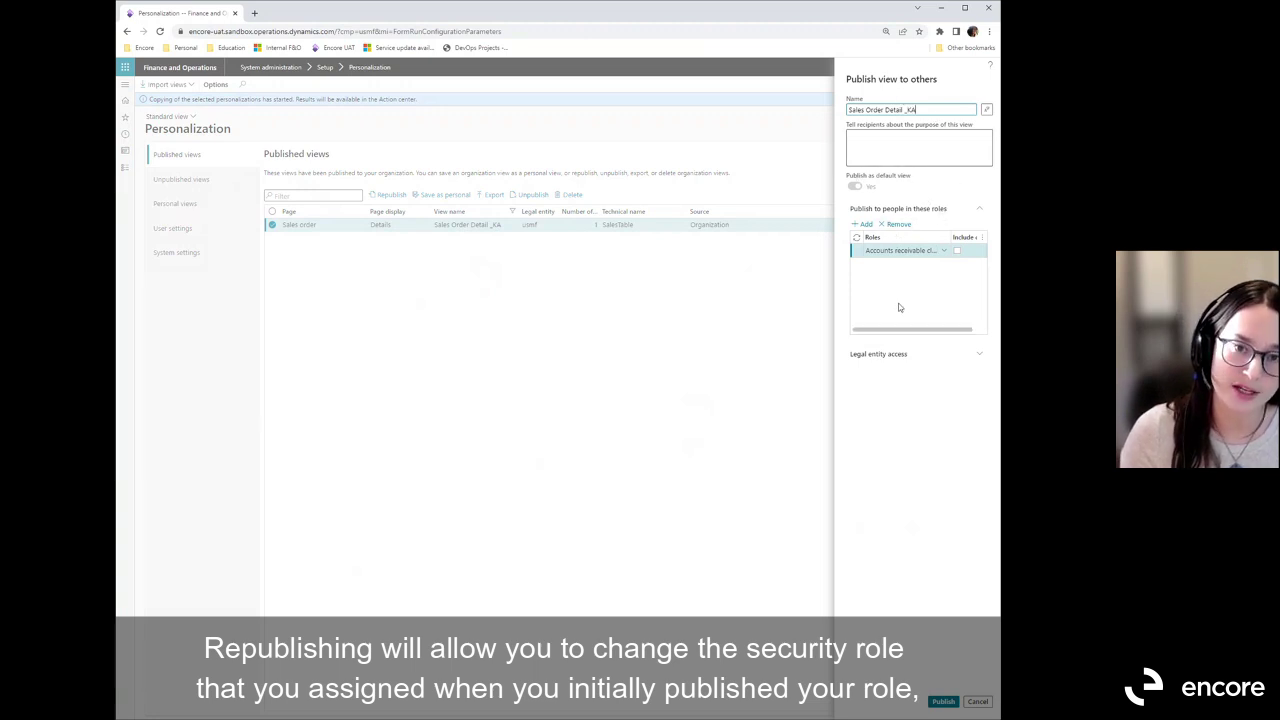
Replace the Accounts receivable clerk role with Lease clerk in the view's publishing roles and check the legal entity access section
click(857, 250)
click(899, 224)
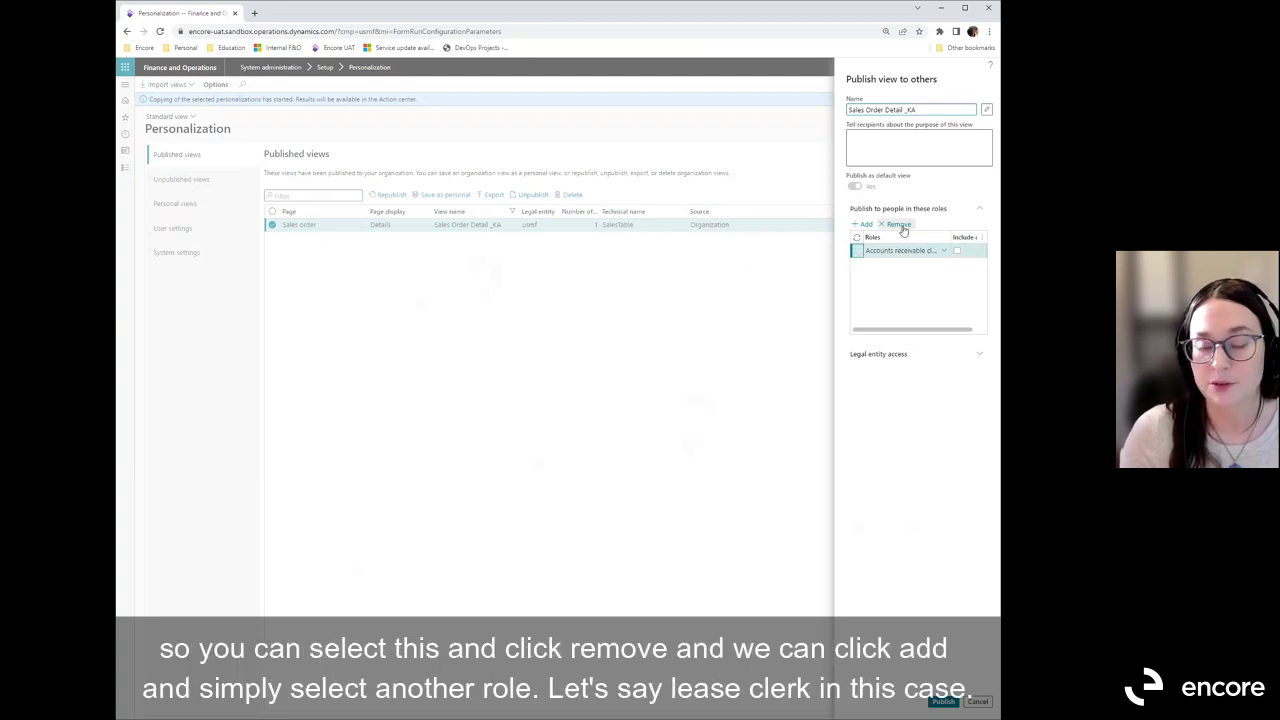
click(866, 224)
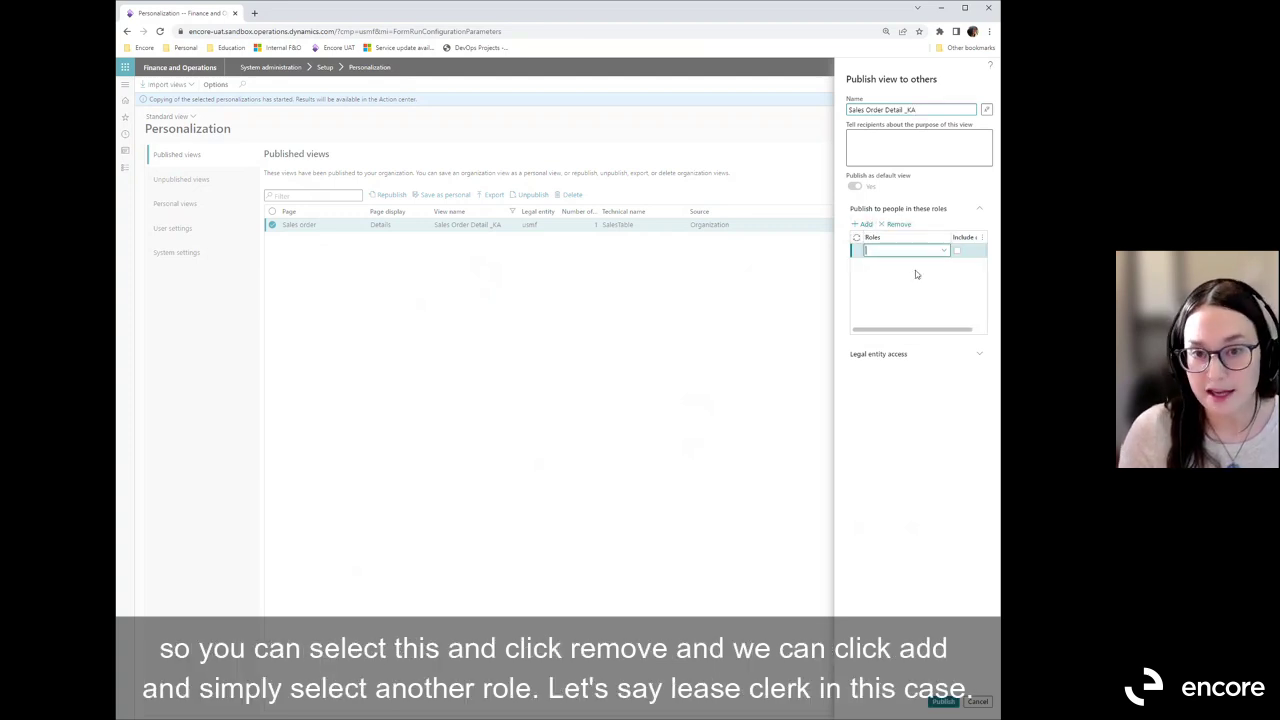
click(945, 250)
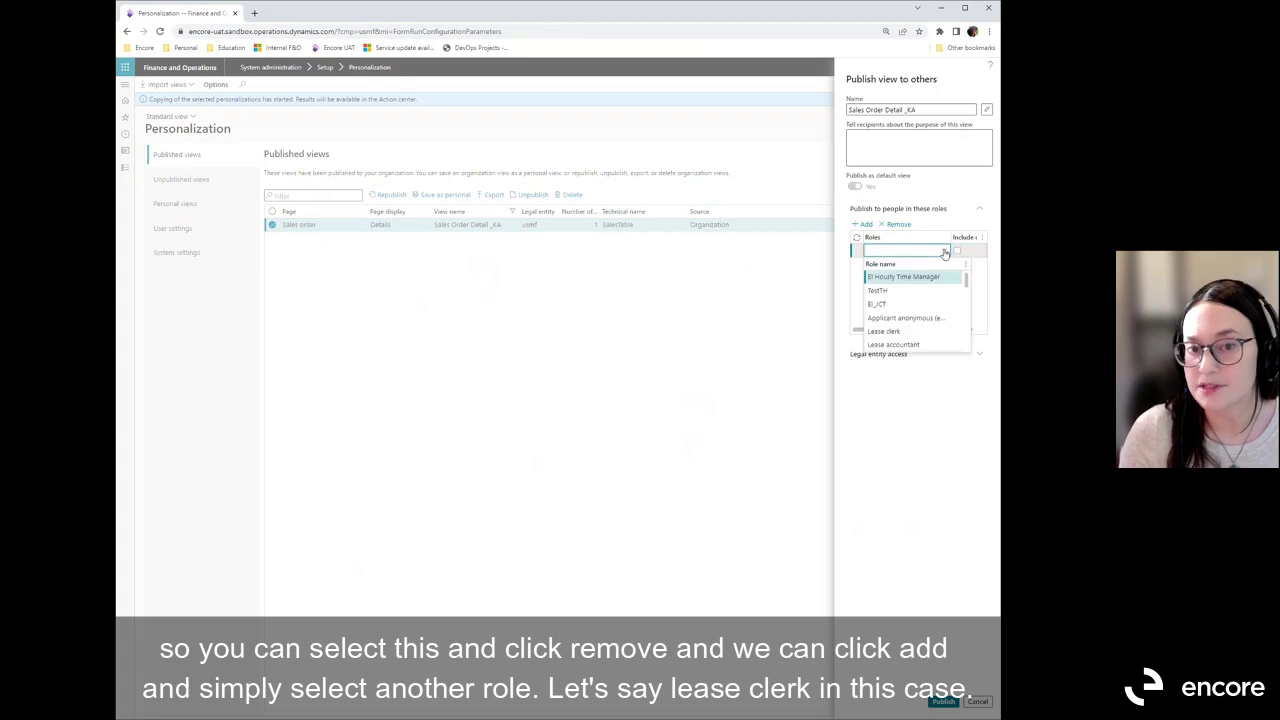
click(884, 331)
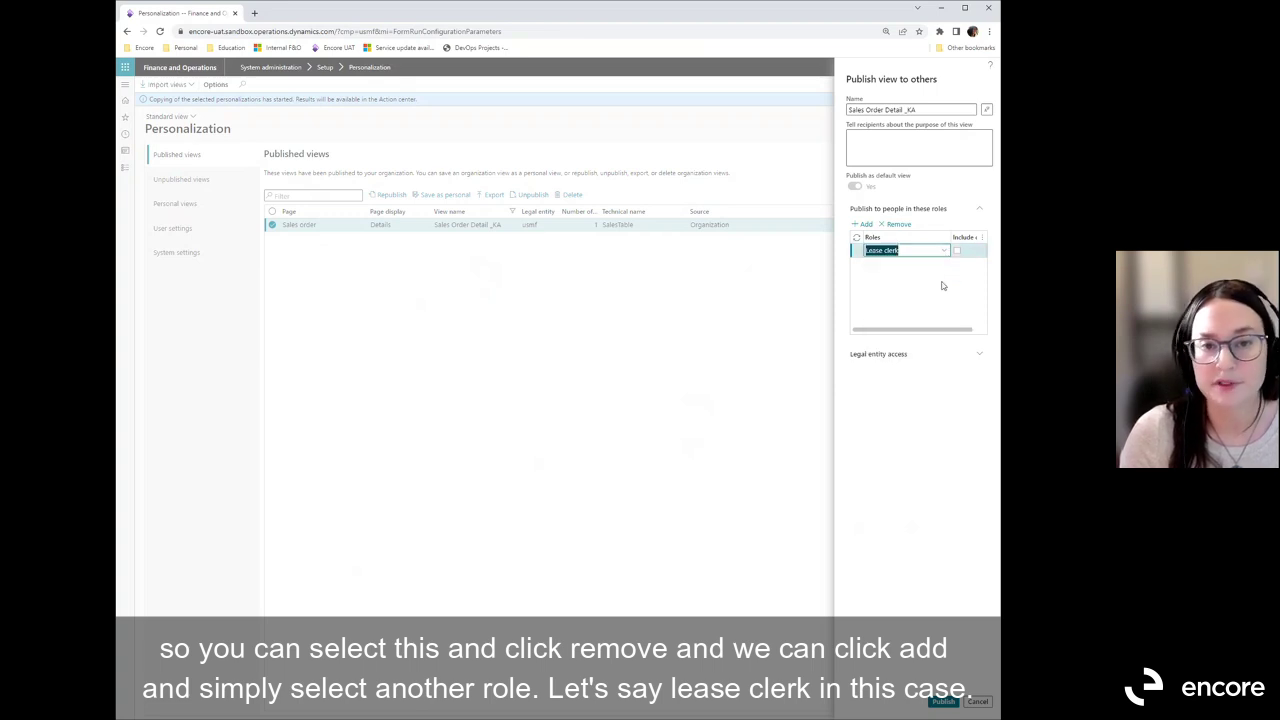
click(913, 362)
click(935, 365)
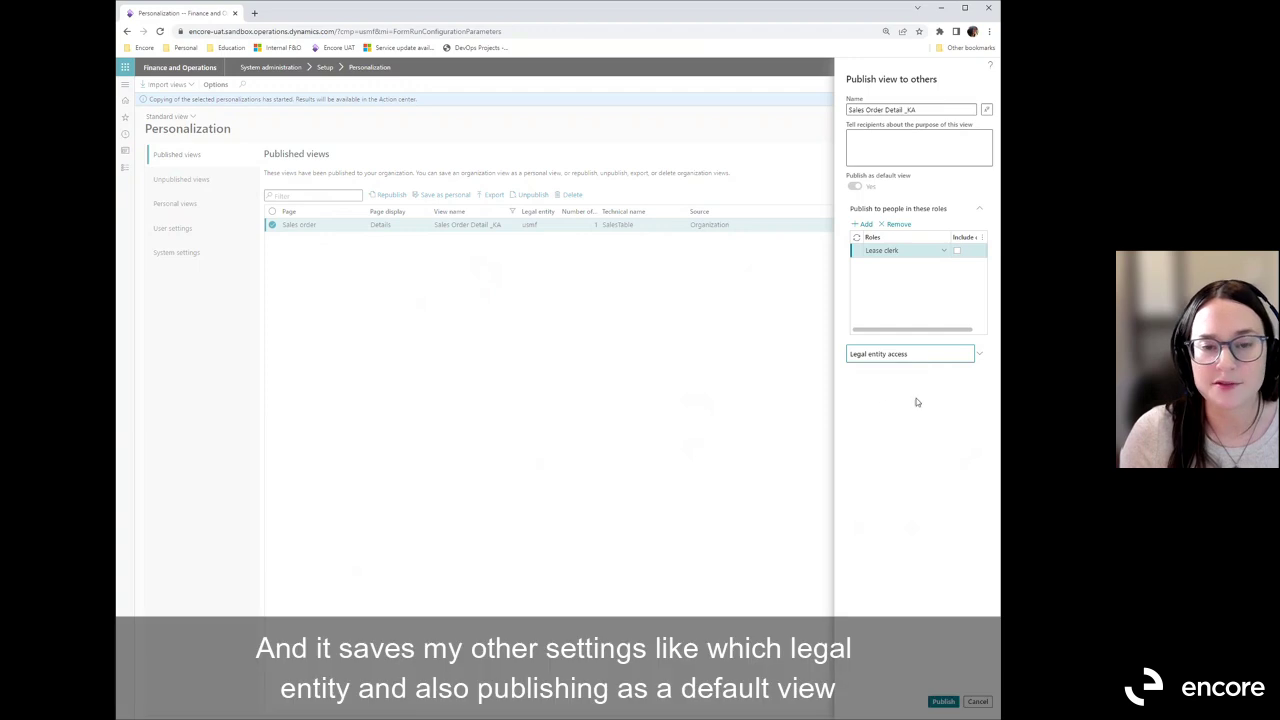
Review the legal entity access options and publish the Sales Order Detail _KA view to the Lease clerk role
click(964, 361)
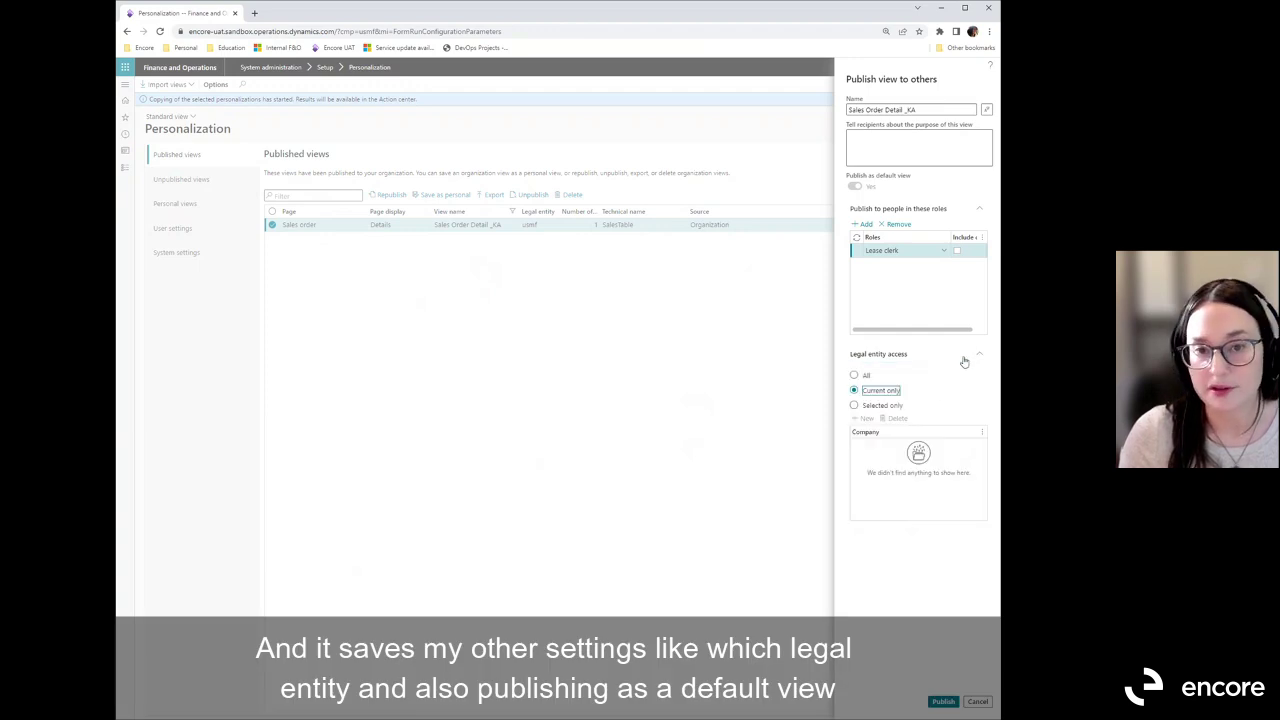
click(964, 361)
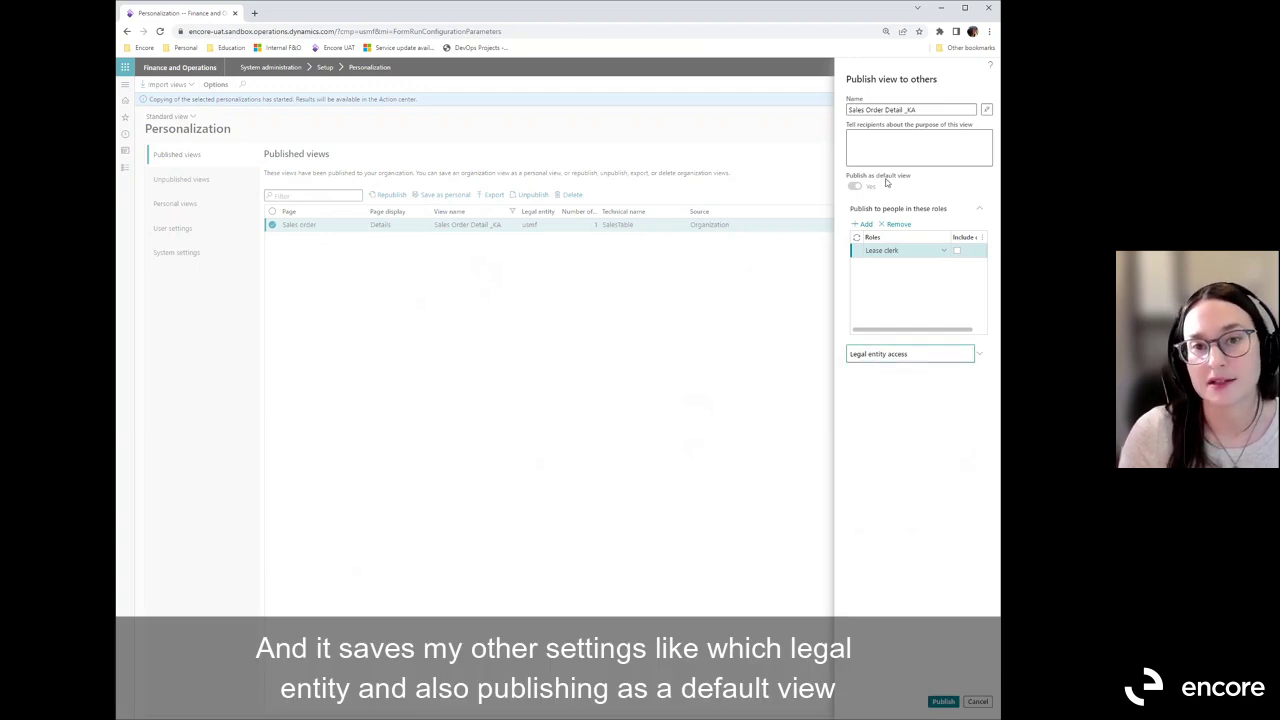
click(943, 702)
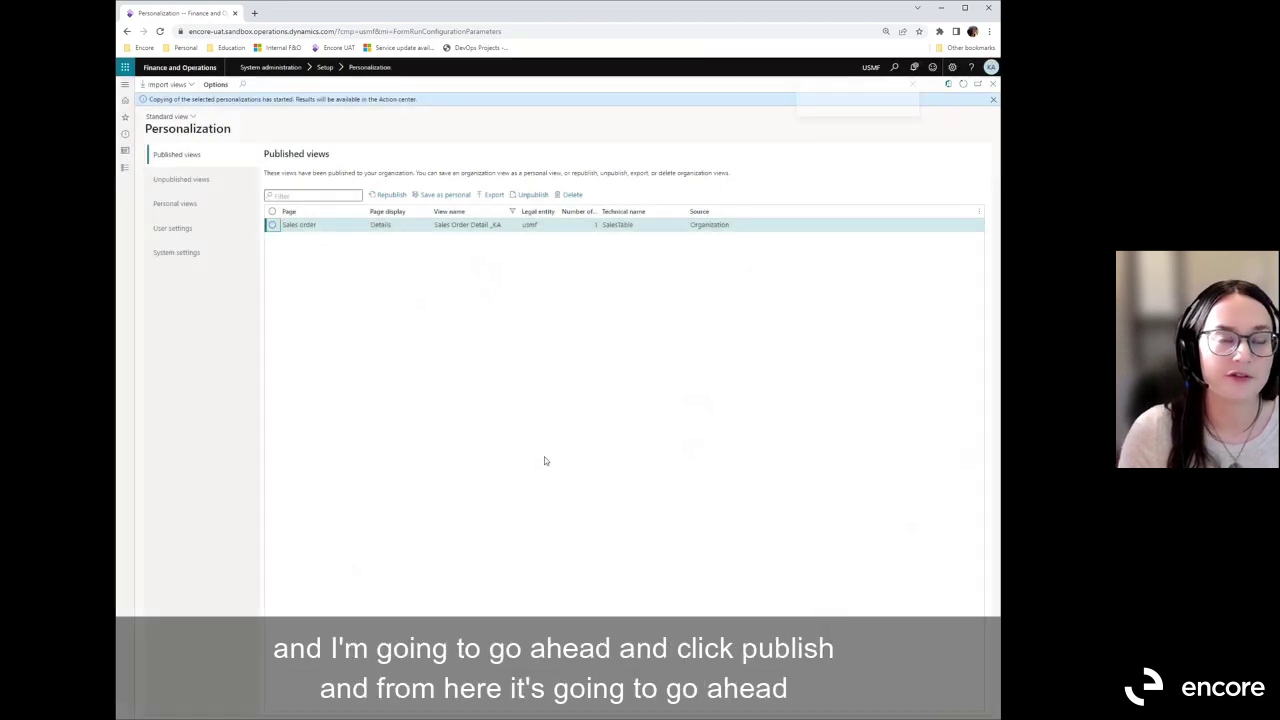
Check the latest Sales Order Detail _KA publishing notification in the Action center and return to the home dashboard
click(913, 67)
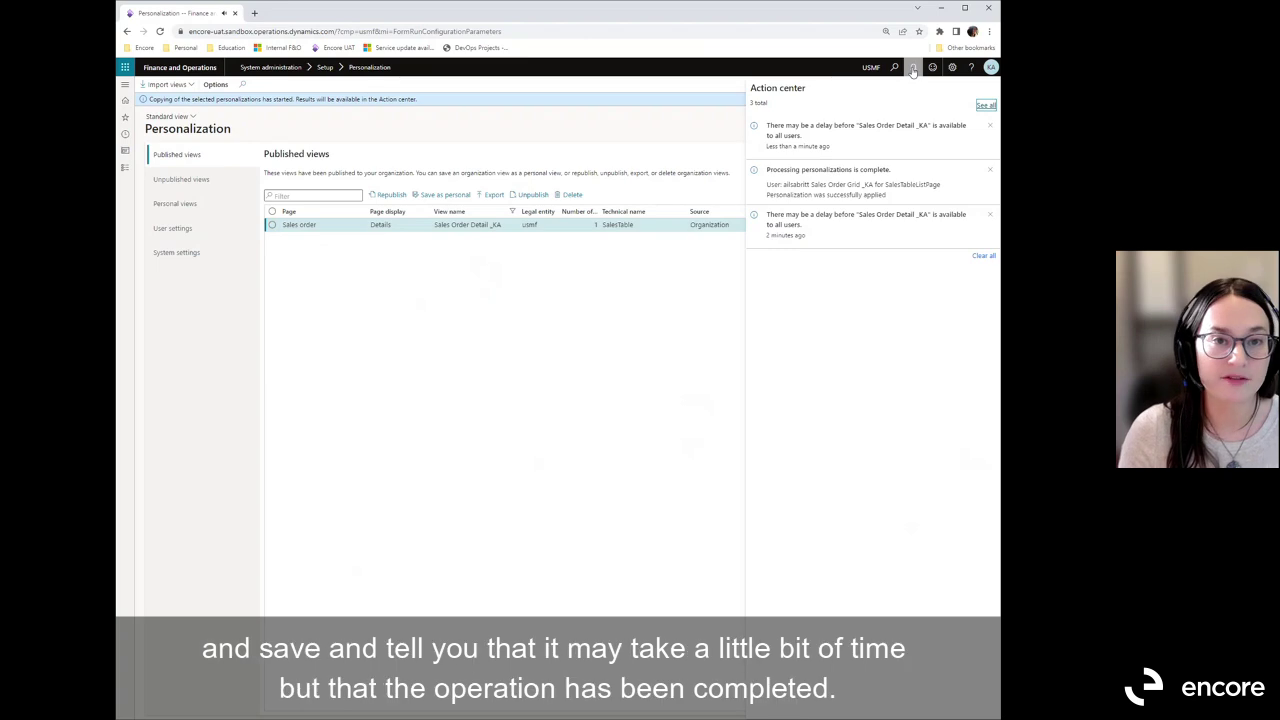
drag(863, 146, 766, 124)
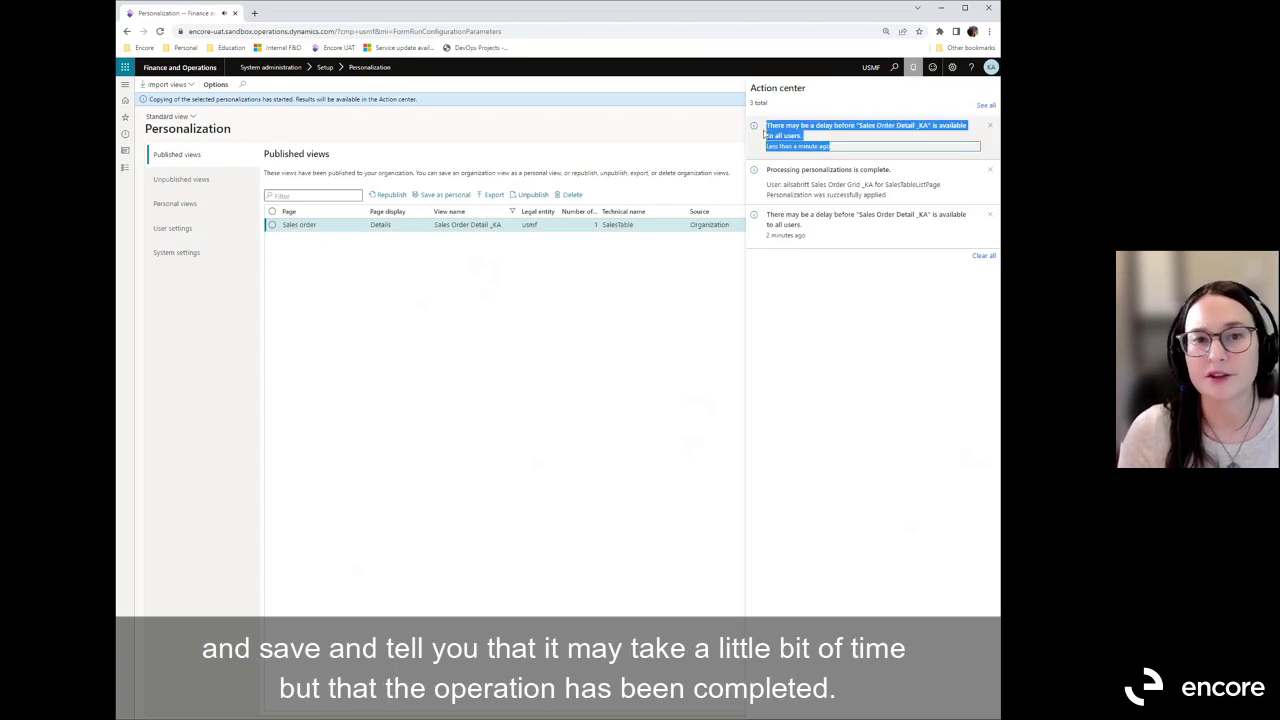
click(798, 146)
click(911, 68)
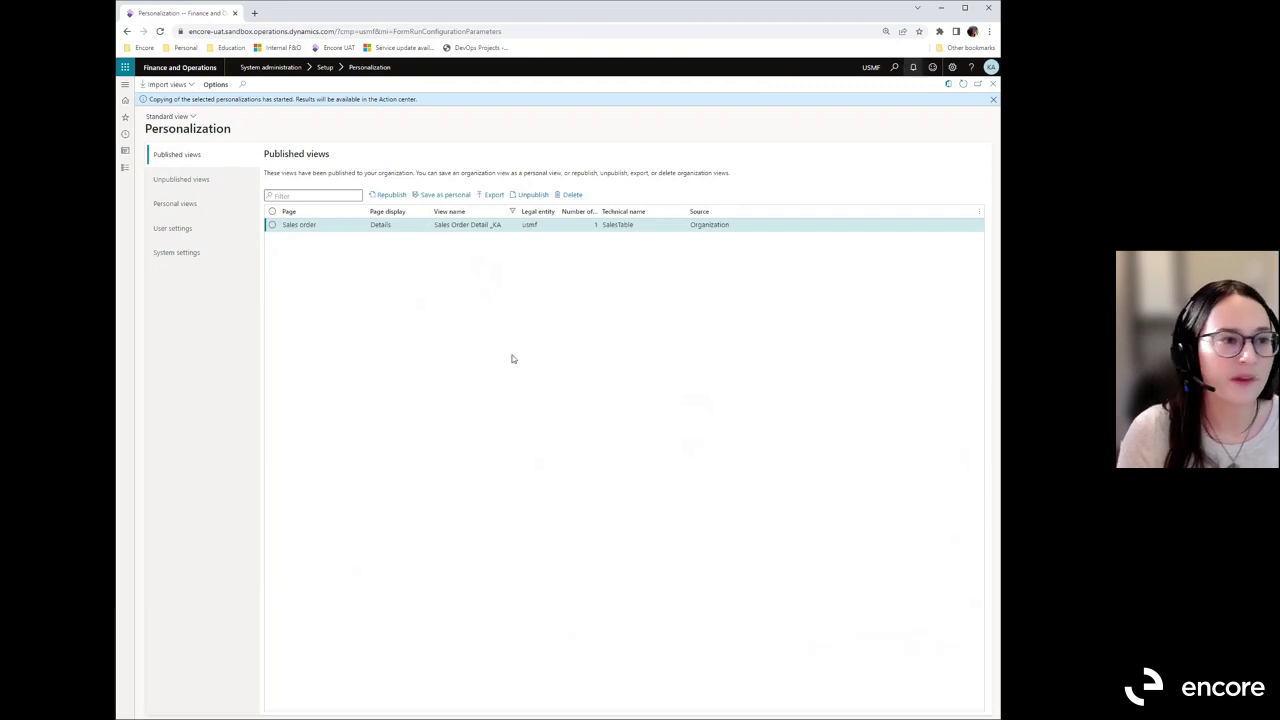
click(180, 67)
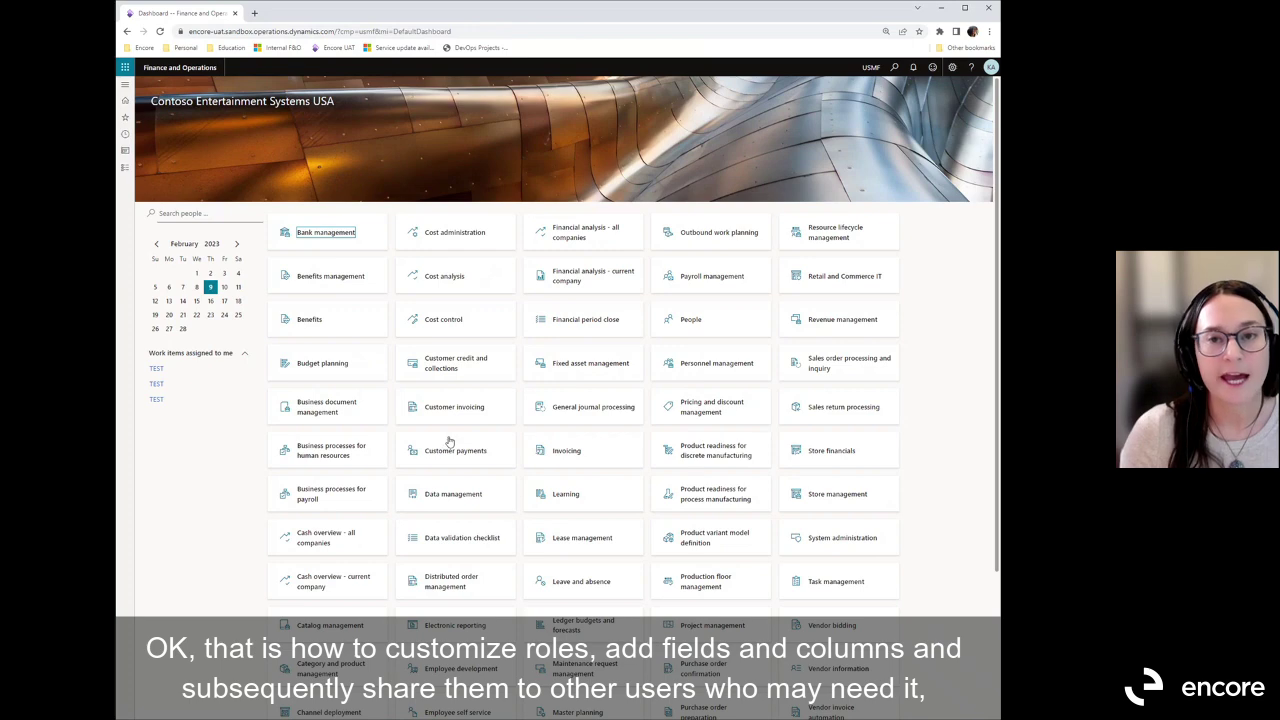